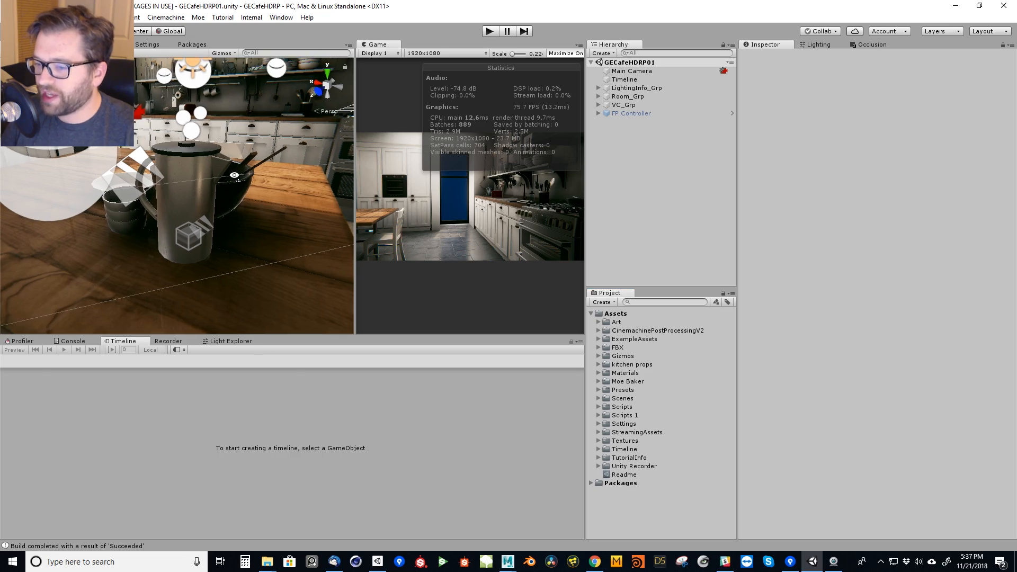
right_drag(249, 178, 162, 141)
key(s)
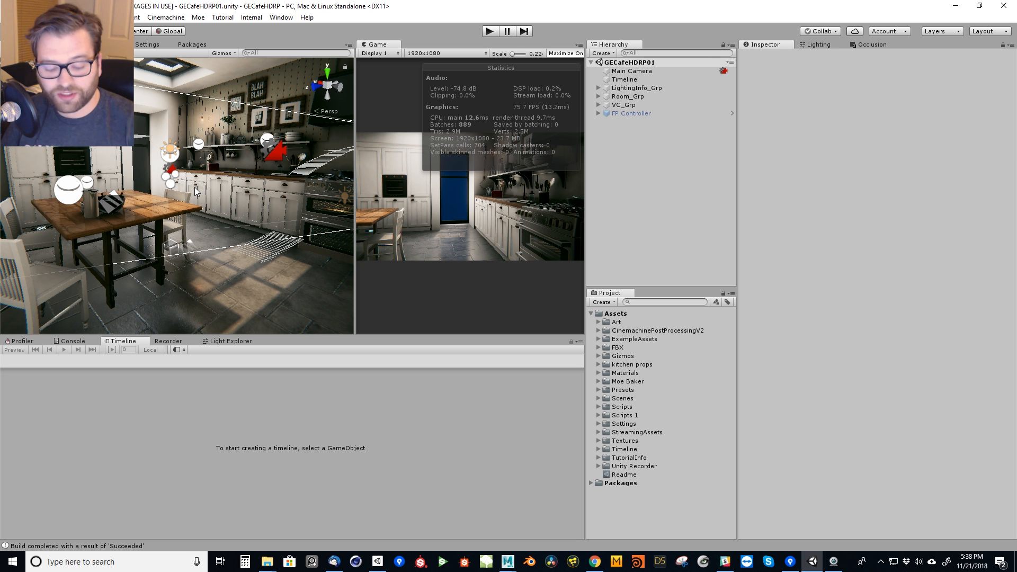
Select the main cabinet countertop group in the scene and inspect the kitchen_detail_01_LOD1 mesh inside its LOD_1 group.
mouse_move(195, 186)
right_down()
mouse_move(257, 201)
mouse_move(149, 205)
mouse_move(163, 189)
mouse_move(195, 217)
mouse_move(243, 211)
mouse_move(25, 199)
mouse_move(933, 186)
mouse_move(802, 185)
mouse_move(756, 199)
mouse_move(905, 218)
mouse_move(11, 241)
mouse_move(255, 290)
mouse_move(26, 270)
mouse_move(908, 261)
mouse_move(146, 286)
mouse_move(829, 356)
mouse_move(200, 367)
mouse_move(933, 348)
mouse_move(146, 306)
mouse_move(949, 284)
mouse_move(98, 279)
mouse_move(685, 299)
right_up()
key(w)
click(163, 188)
key(a)
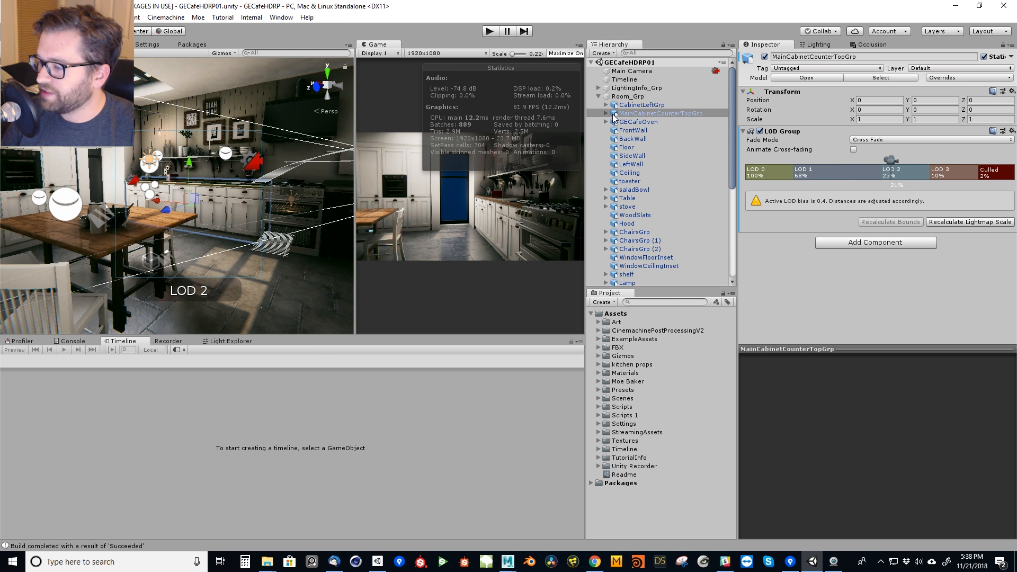
click(606, 122)
click(606, 121)
click(606, 114)
click(612, 130)
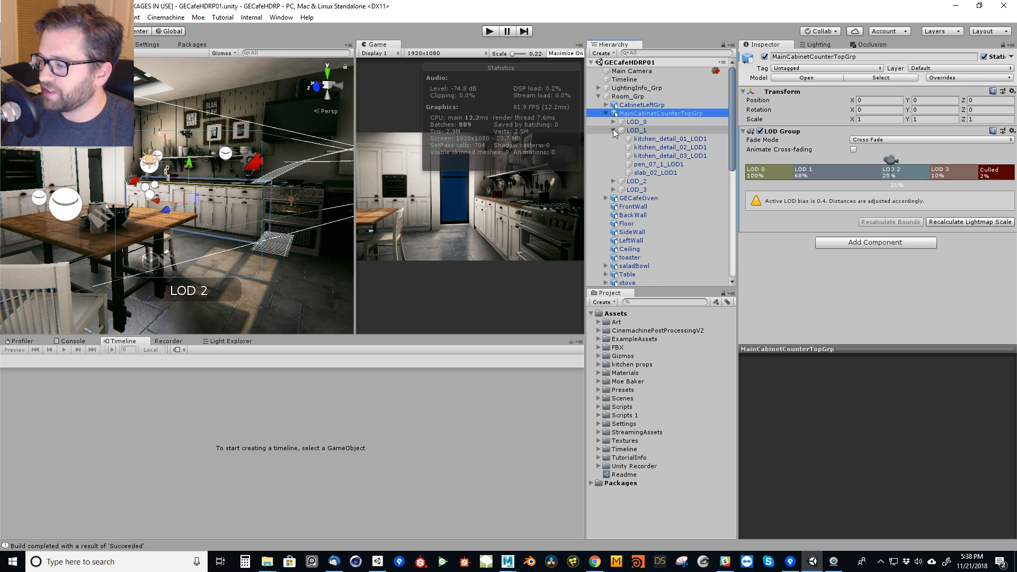
click(653, 140)
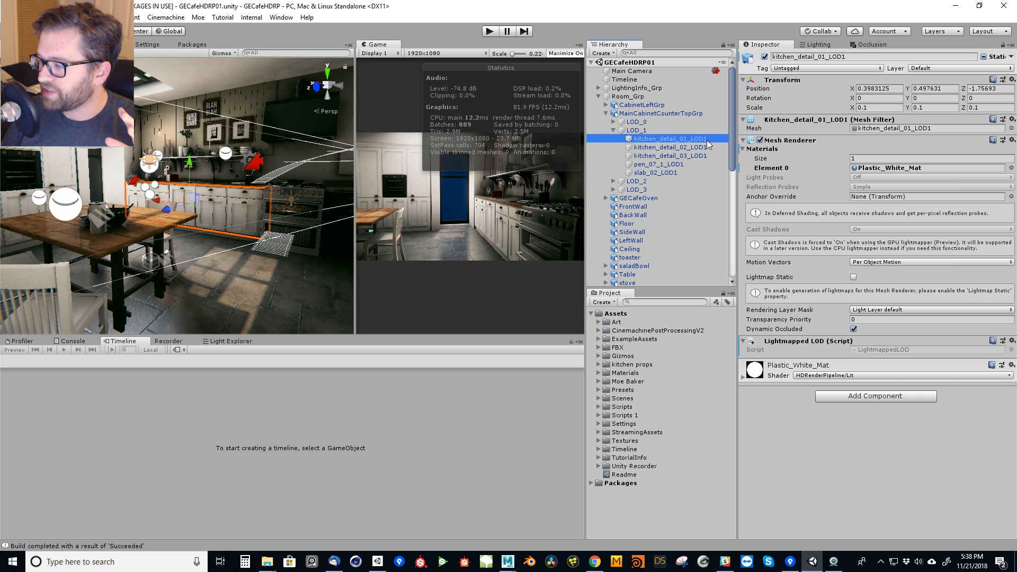
Expand the countertop's LOD_0 group and inspect the lightmap settings of its meshes, from kitchen_detail_01 down to slab_02.
click(613, 122)
click(659, 130)
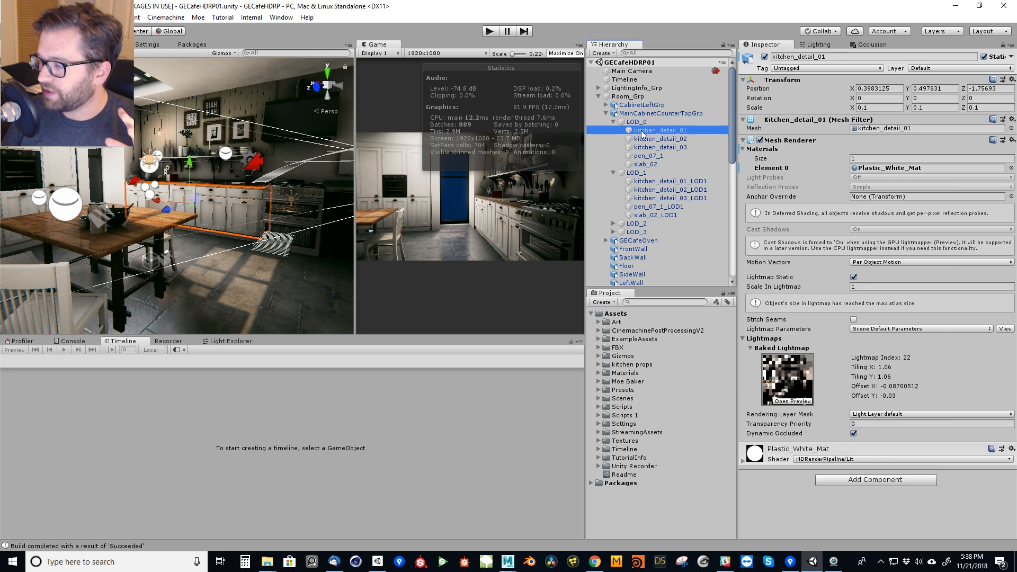
key(Down)
key(Down)
key(Down)
key(Down)
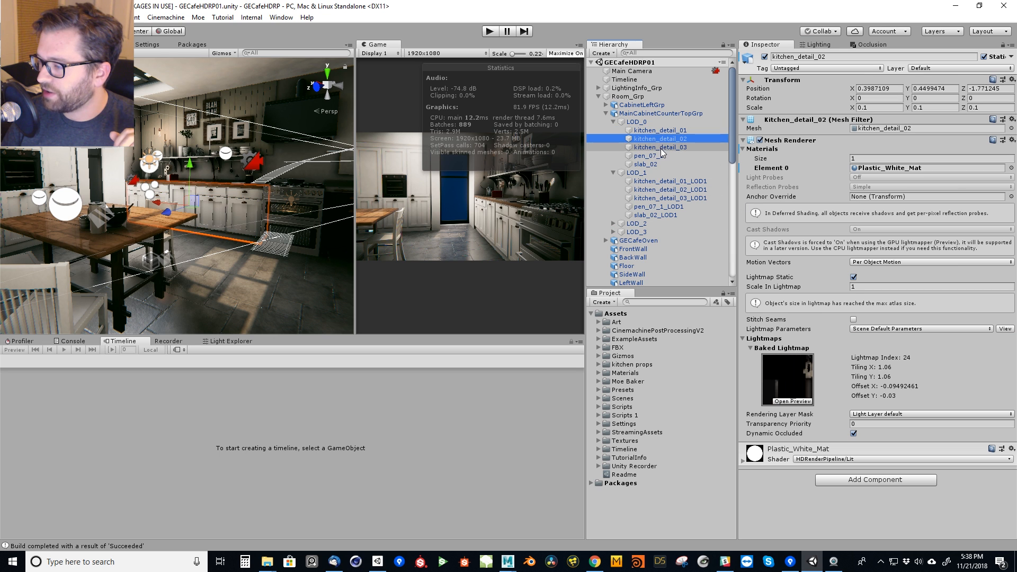
Inspect the renderer settings of each LOD_1 mesh in the countertop group, from kitchen_detail_01_LOD1 to slab_02_LOD1.
click(641, 174)
click(645, 181)
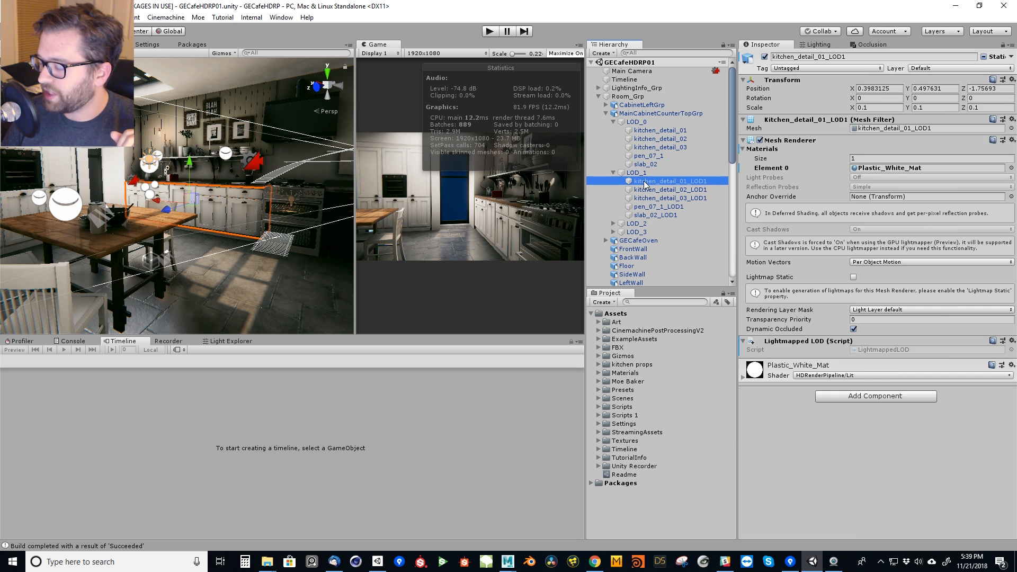
click(647, 190)
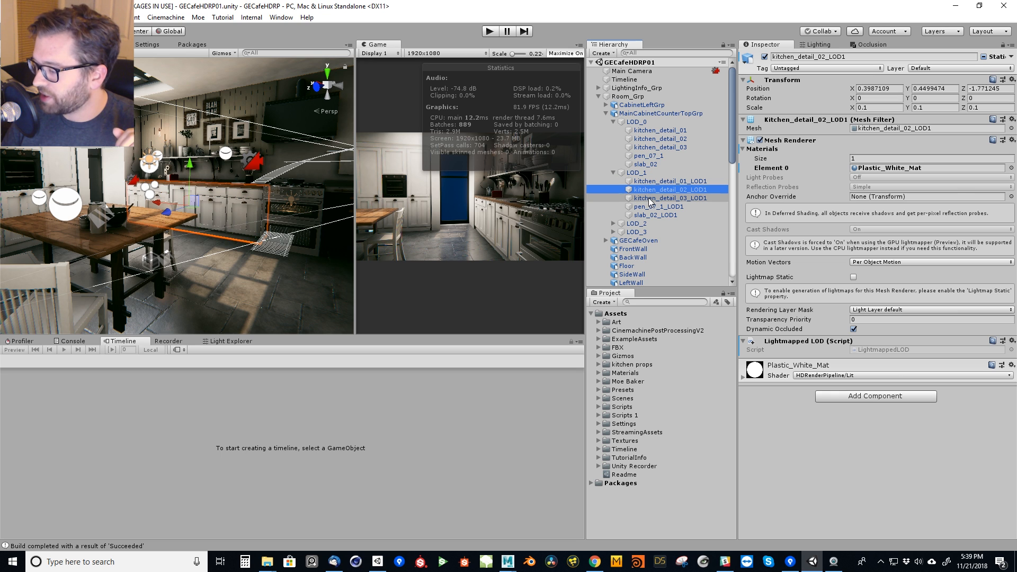
click(649, 199)
click(649, 207)
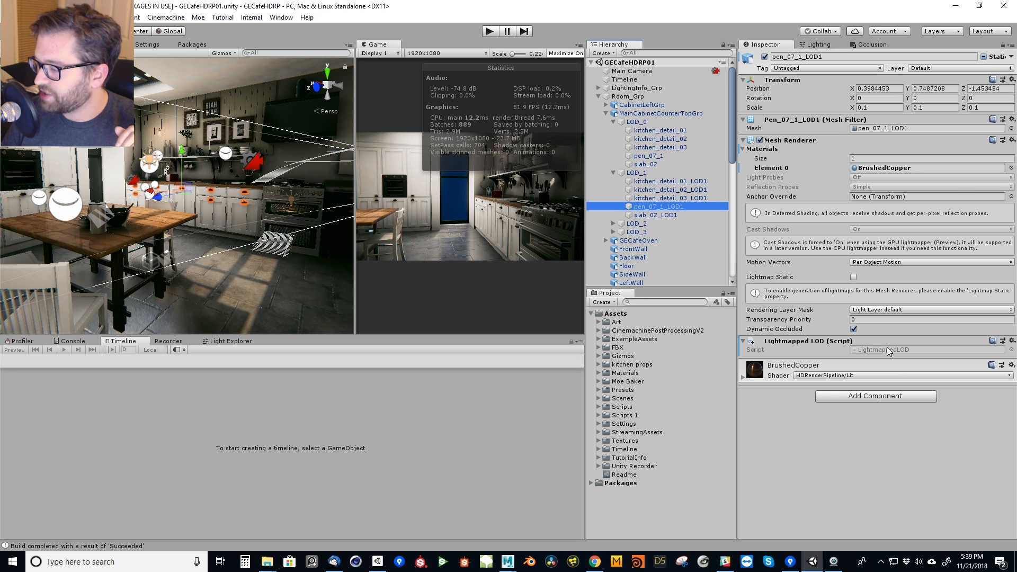
click(638, 215)
Collapse LOD_1 and compare the static flags of the countertop's lower-detail groups with those of LOD_0.
click(617, 175)
click(613, 173)
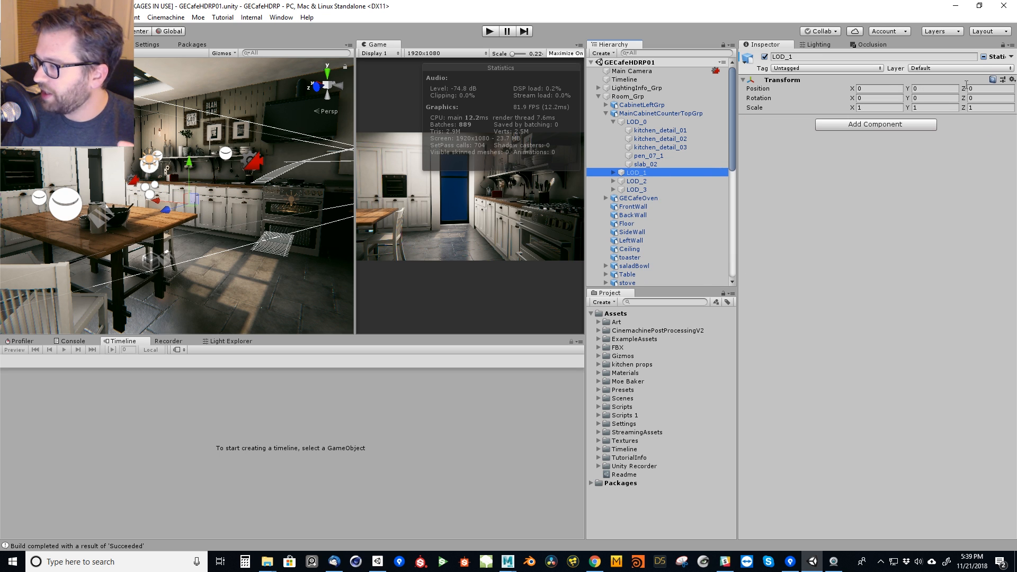
click(1006, 56)
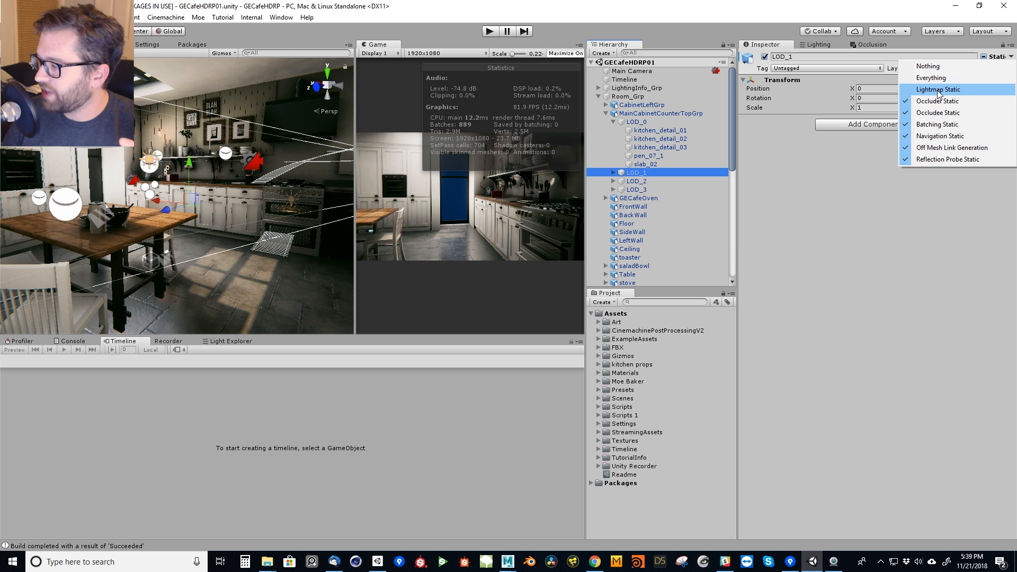
click(629, 181)
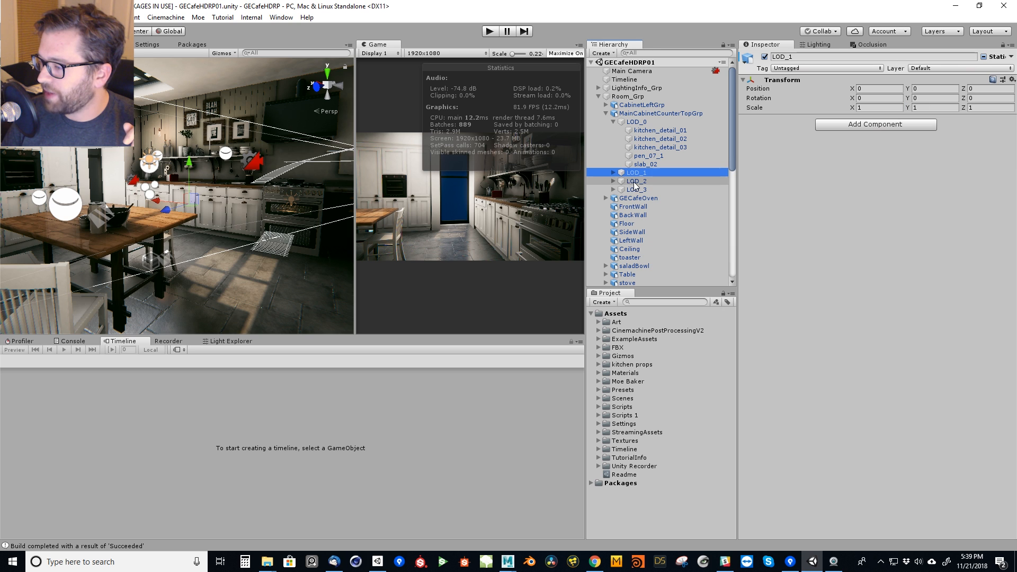
click(639, 190)
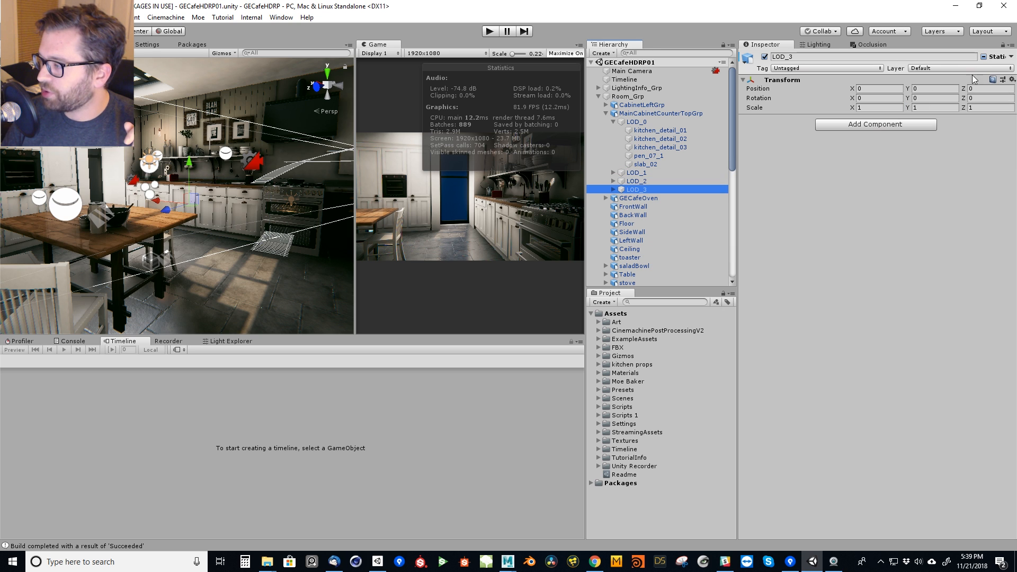
click(627, 124)
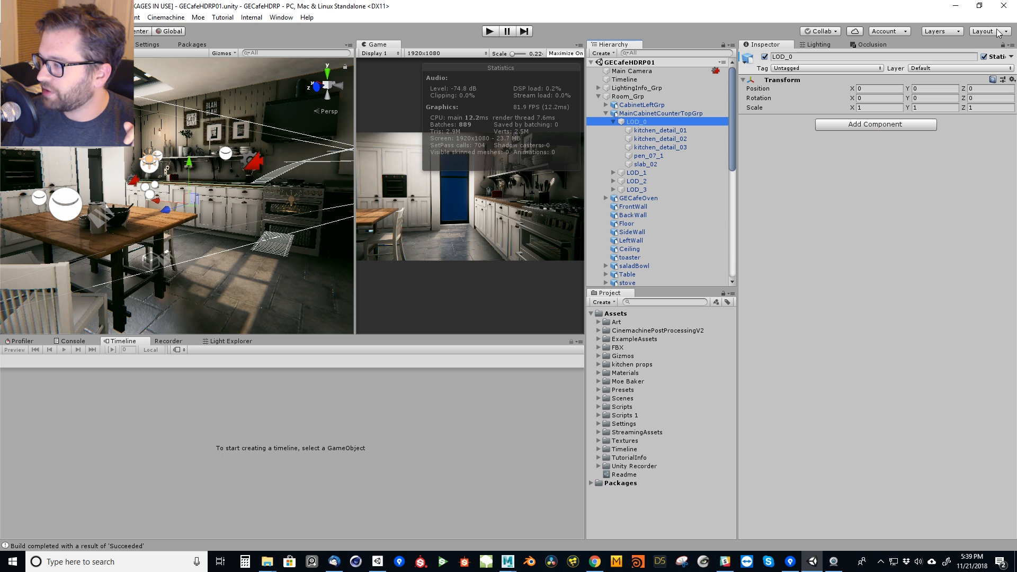
click(1010, 56)
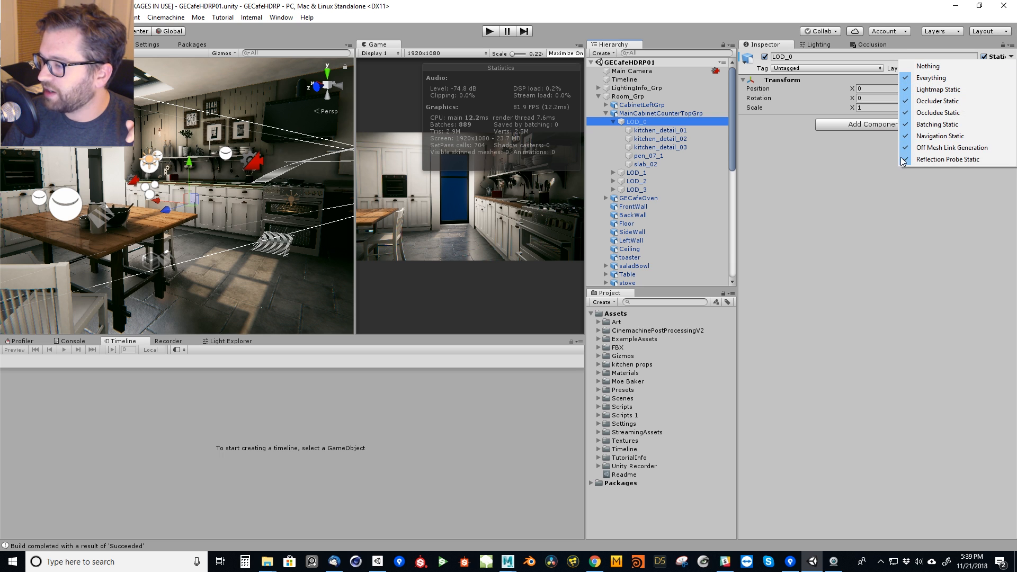
click(645, 125)
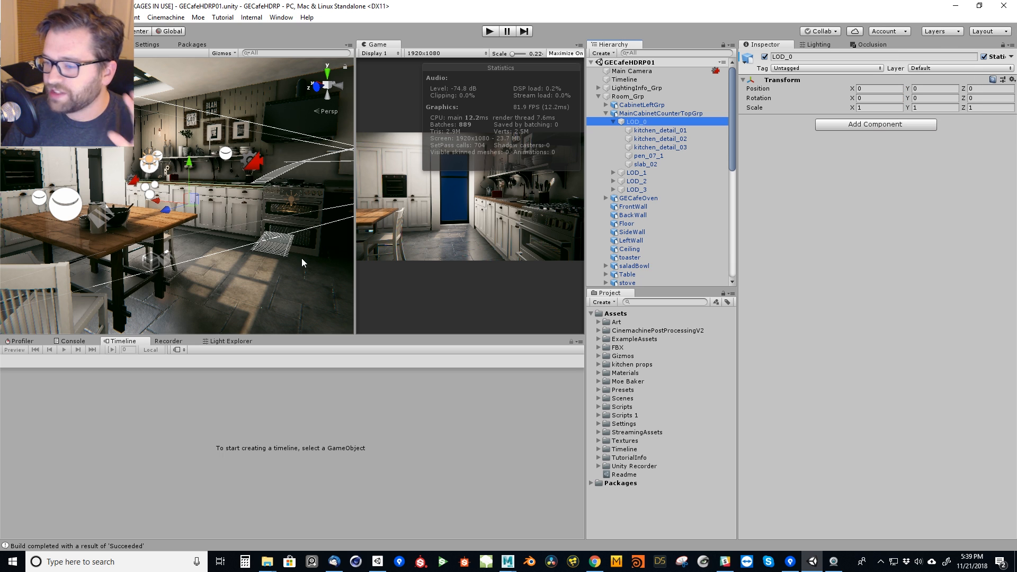
Select the left cabinet group in the scene and collapse the main cabinet countertop group in the hierarchy.
click(660, 130)
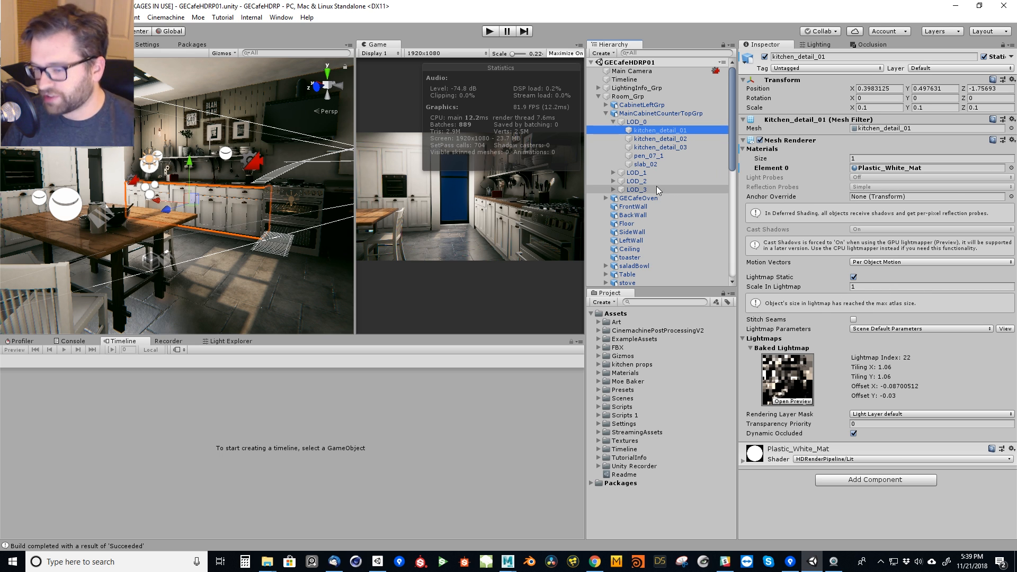
key(f)
key(w)
right_drag(180, 240, 73, 265)
click(272, 184)
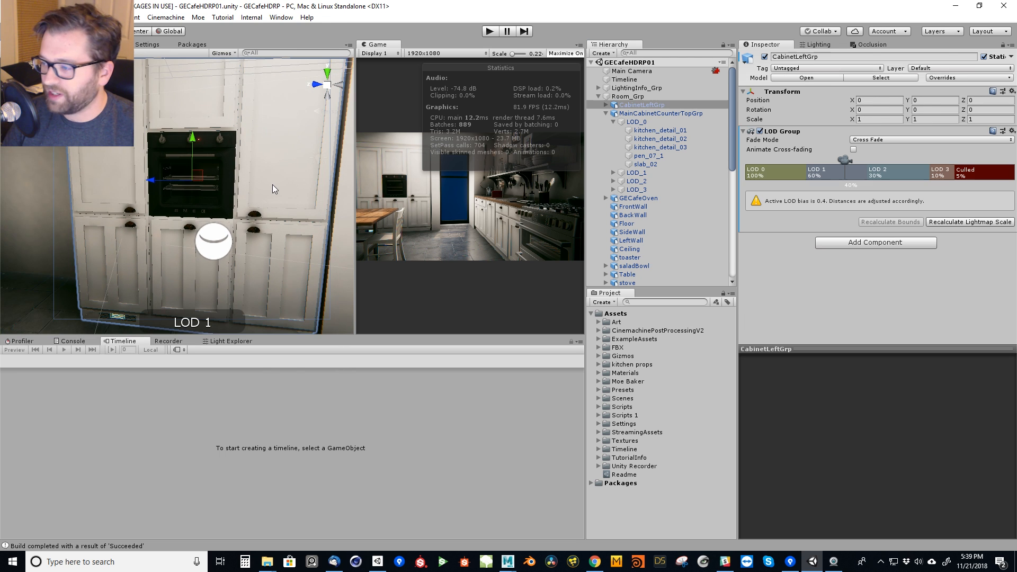
click(606, 114)
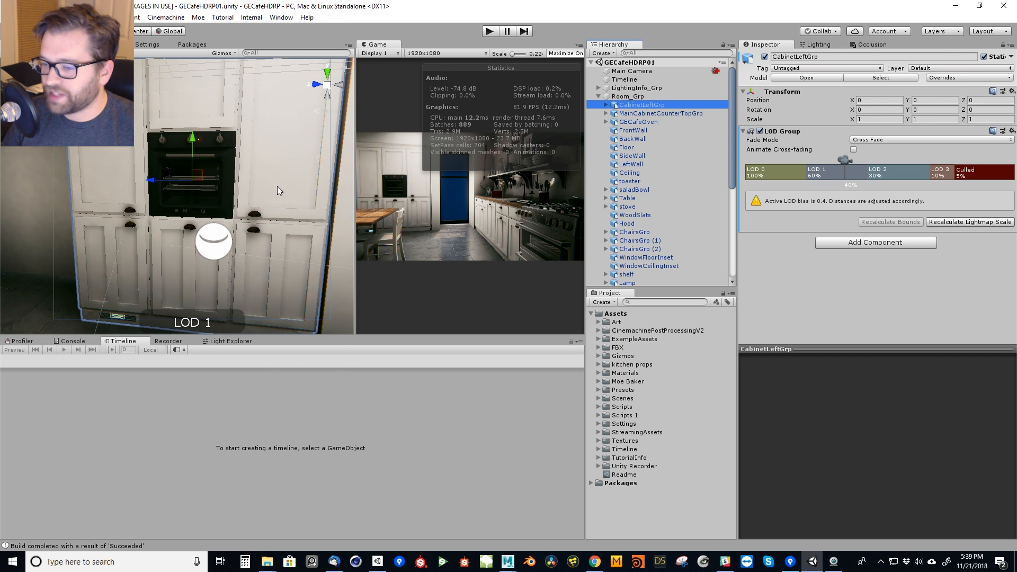
mouse_move(278, 209)
alt+right_down()
mouse_move(234, 215)
mouse_move(453, 269)
mouse_move(79, 266)
mouse_move(293, 322)
mouse_move(434, 327)
mouse_move(84, 287)
alt+right_up()
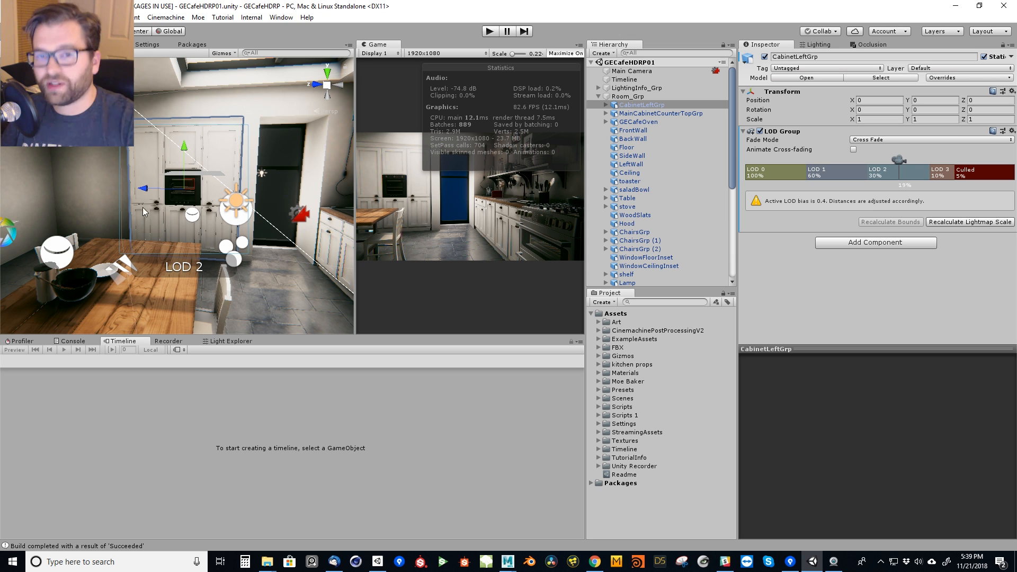
Show the LOD 0 renderers and the LOD0 child of CabinetLeftGrp, and lock the Inspector on CabinetLeftGrp.
click(781, 176)
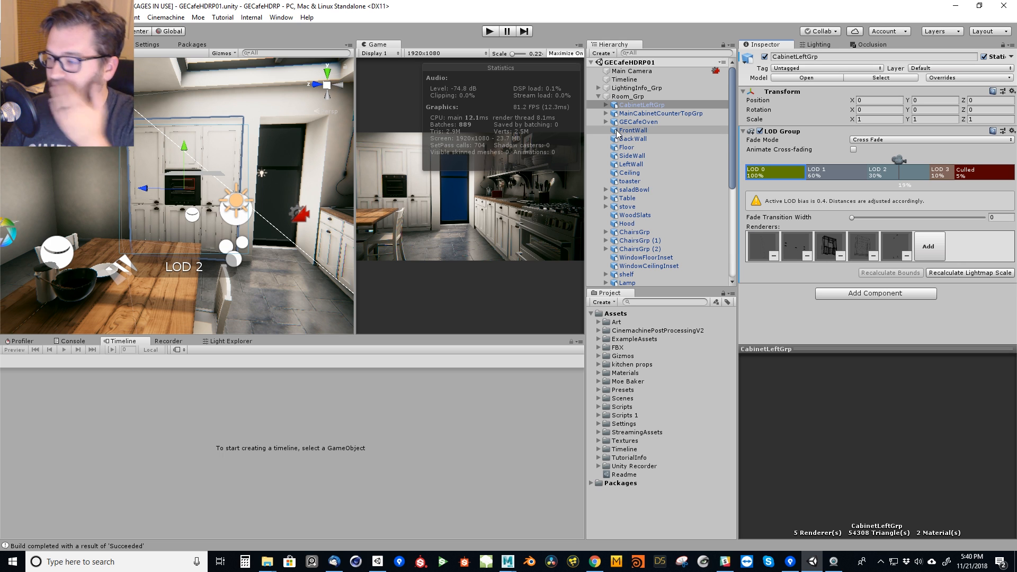
click(606, 104)
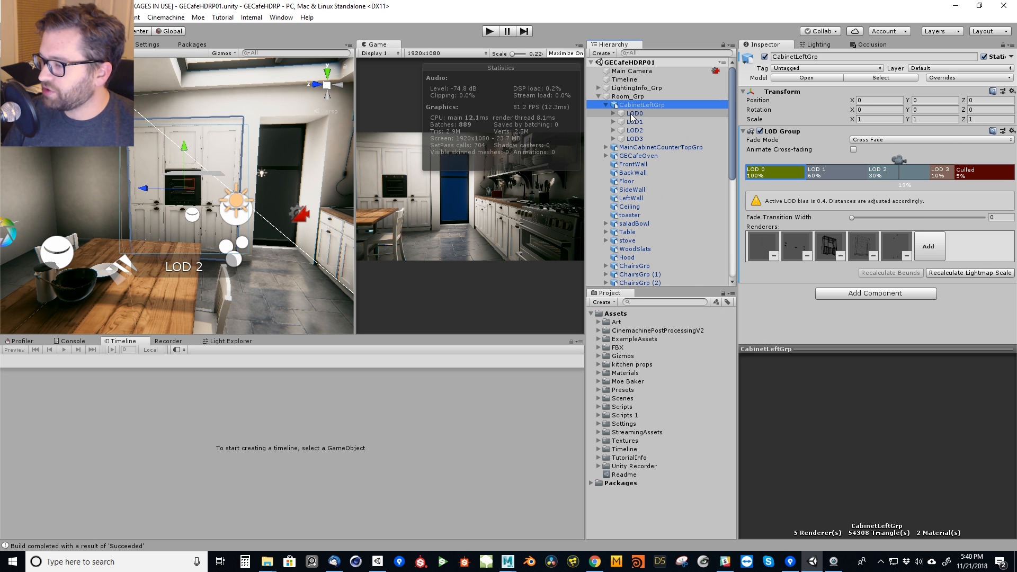
click(633, 113)
click(690, 104)
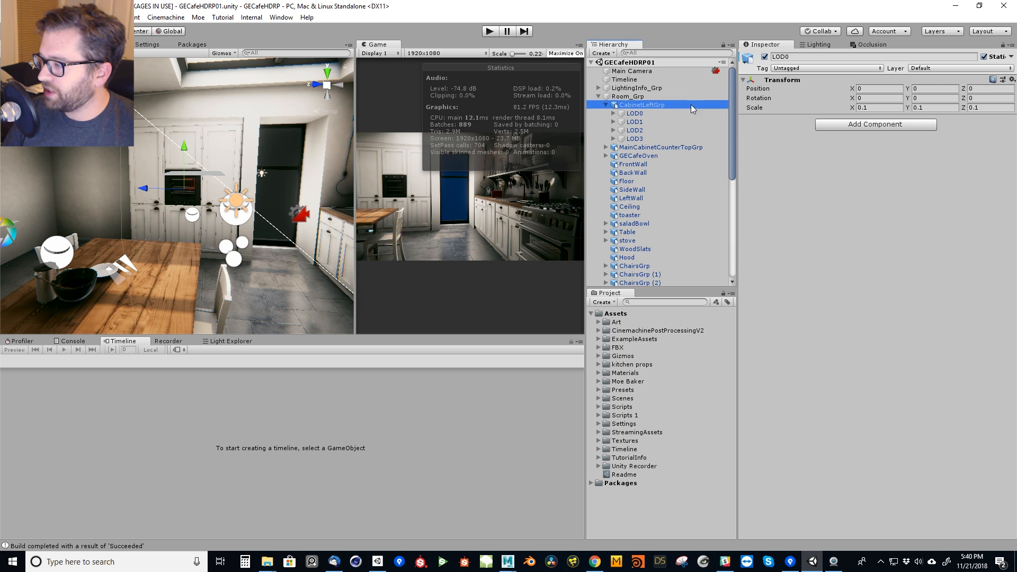
click(1003, 43)
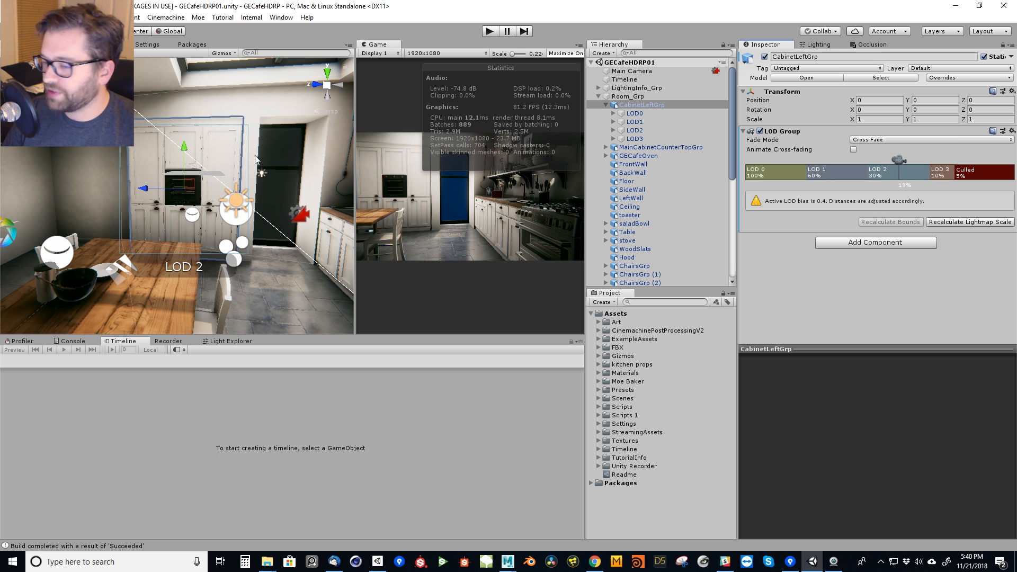
Collapse CabinetLeftGrp, select GECafeOven and examine the oven up close and from farther away.
right_drag(191, 197, 412, 217)
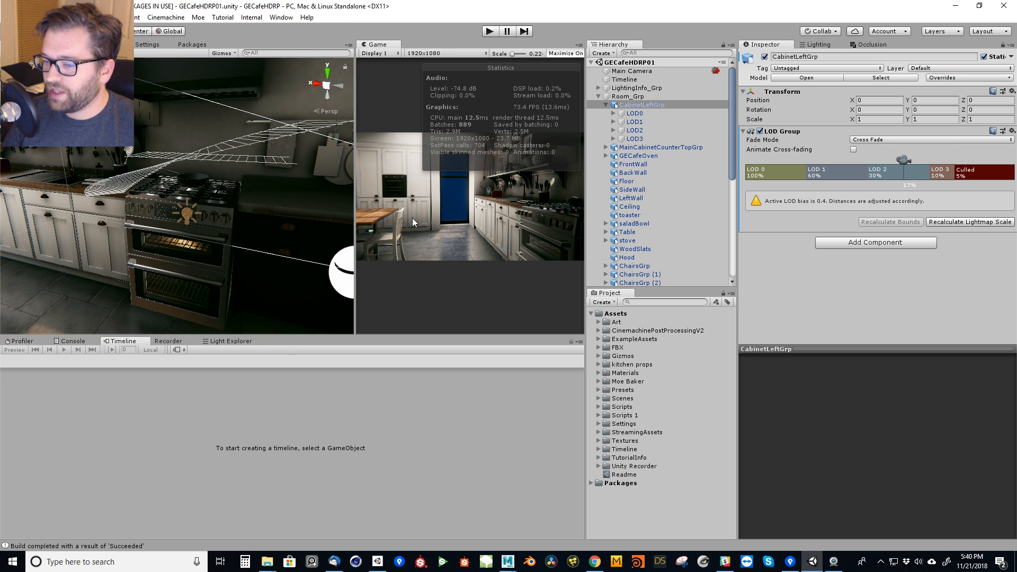
click(608, 105)
click(619, 123)
key(f)
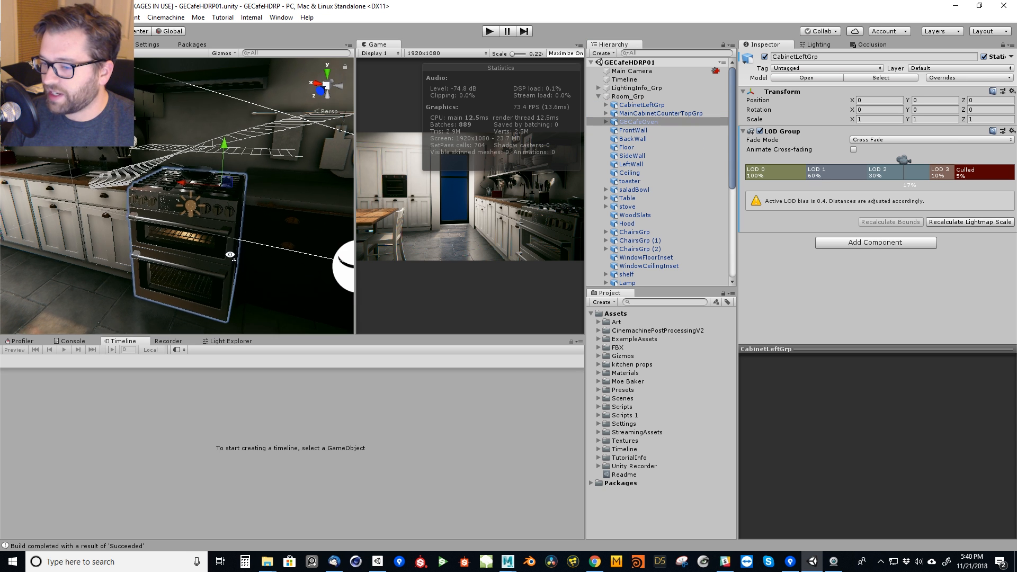
alt+drag(191, 272, 191, 252)
alt+drag(118, 204, 156, 154)
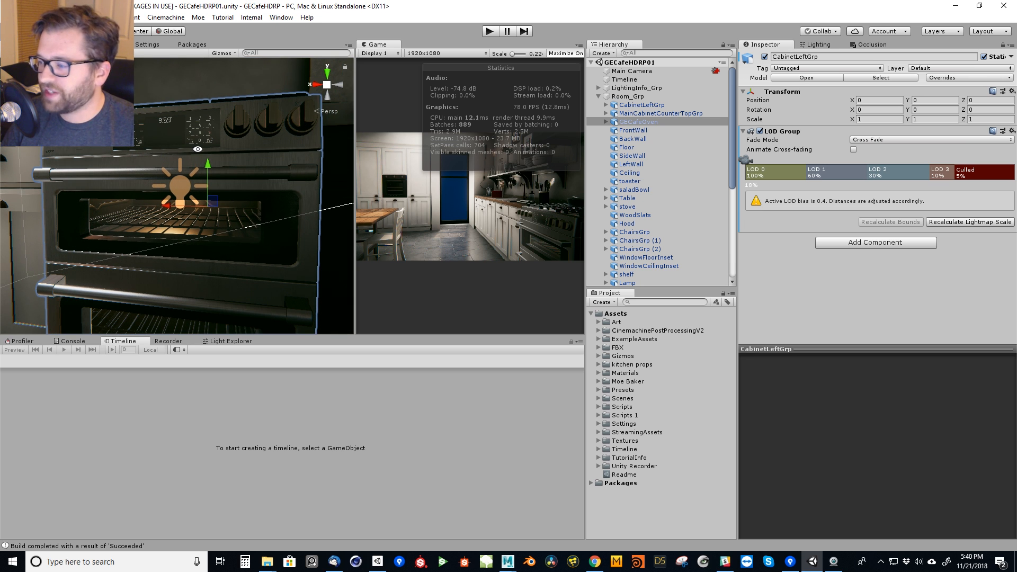
alt+right_drag(199, 154, 168, 225)
alt+middle_drag(167, 225, 169, 210)
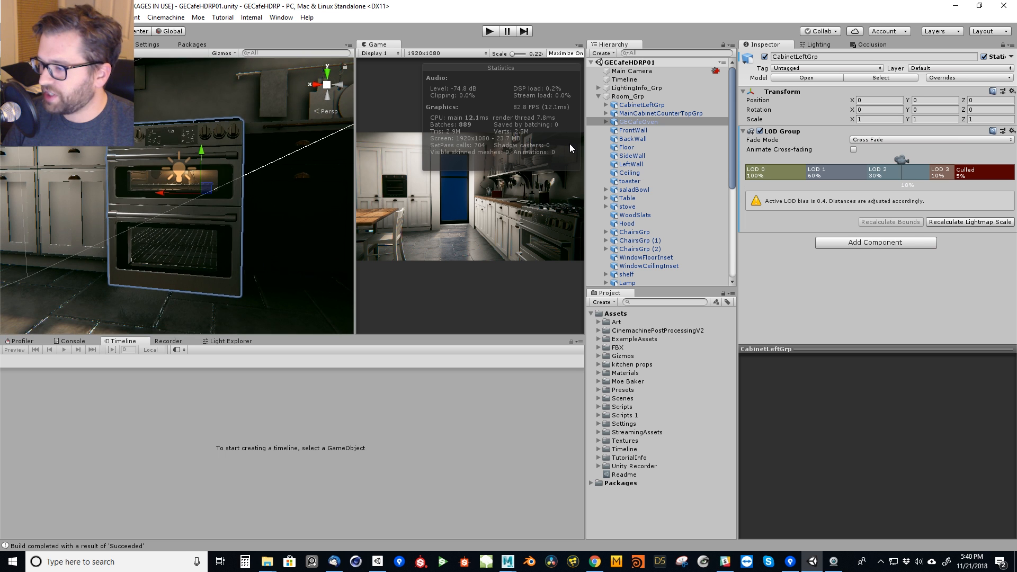
Deselect the oven and show the LOD 1 renderers of the left cabinet's LOD Group.
click(646, 124)
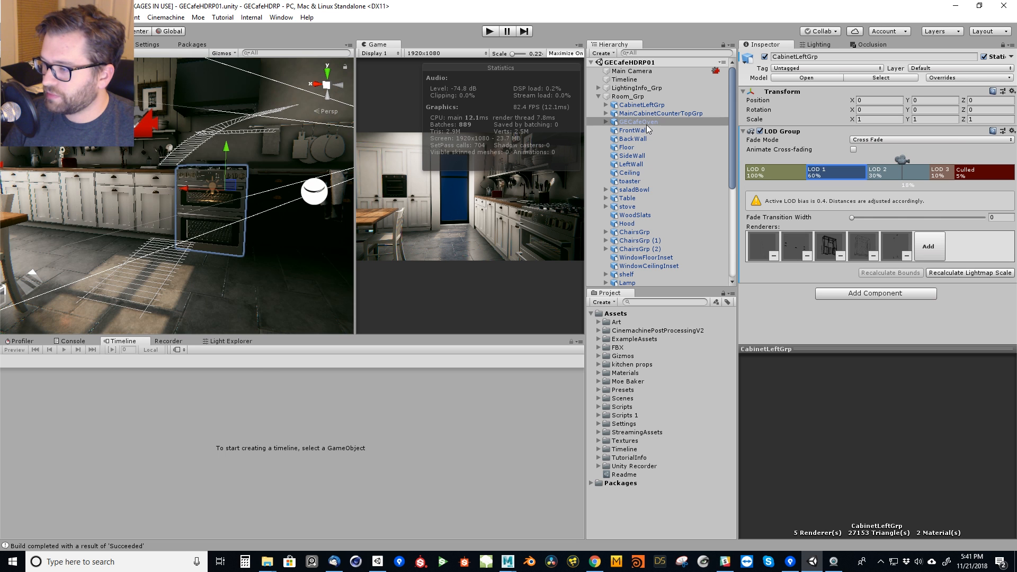
ctrl+click(645, 124)
right_drag(191, 220, 179, 212)
right_drag(263, 216, 198, 238)
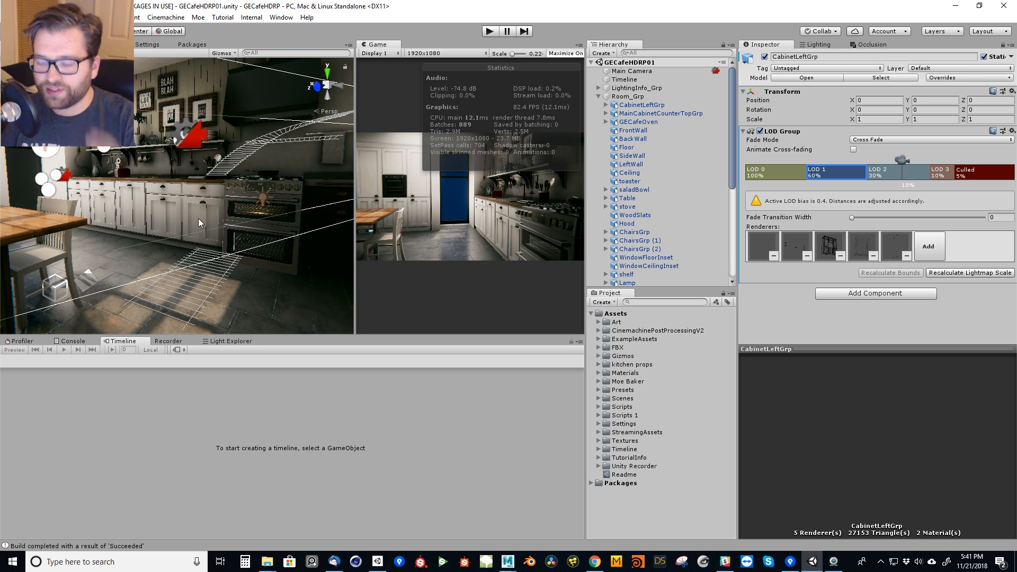
Open the Quality project settings and examine the Lod Bias of the Ultra level.
click(140, 44)
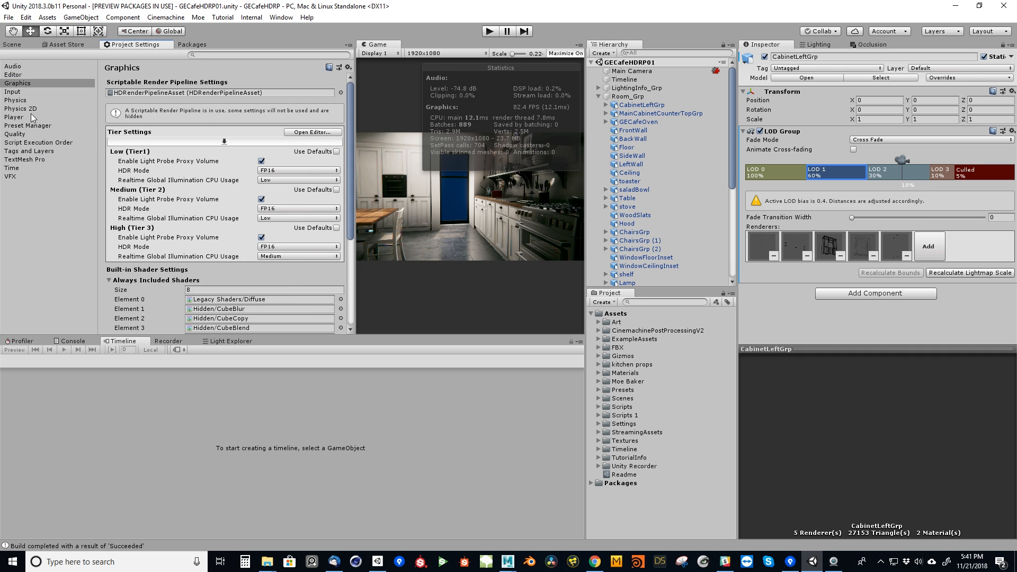
click(27, 133)
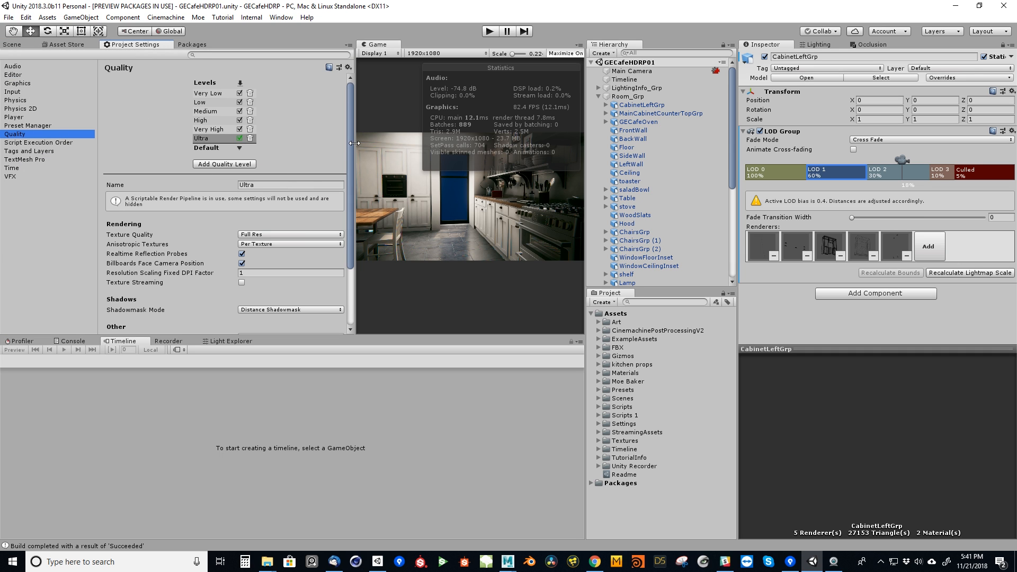
drag(352, 142, 256, 272)
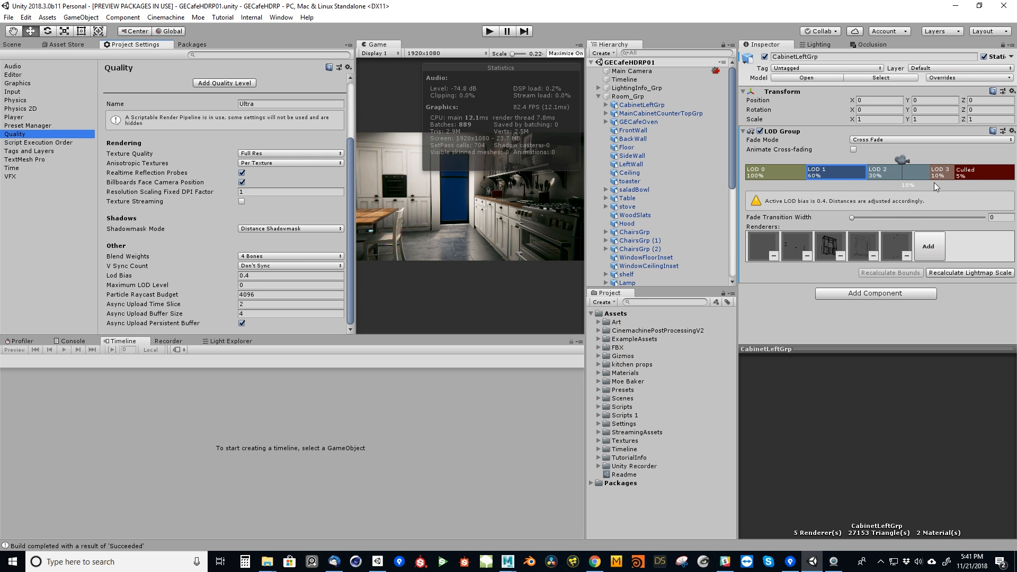
Return to the Scene view and examine how camera distance affects the active LOD of the left cabinet group.
click(21, 45)
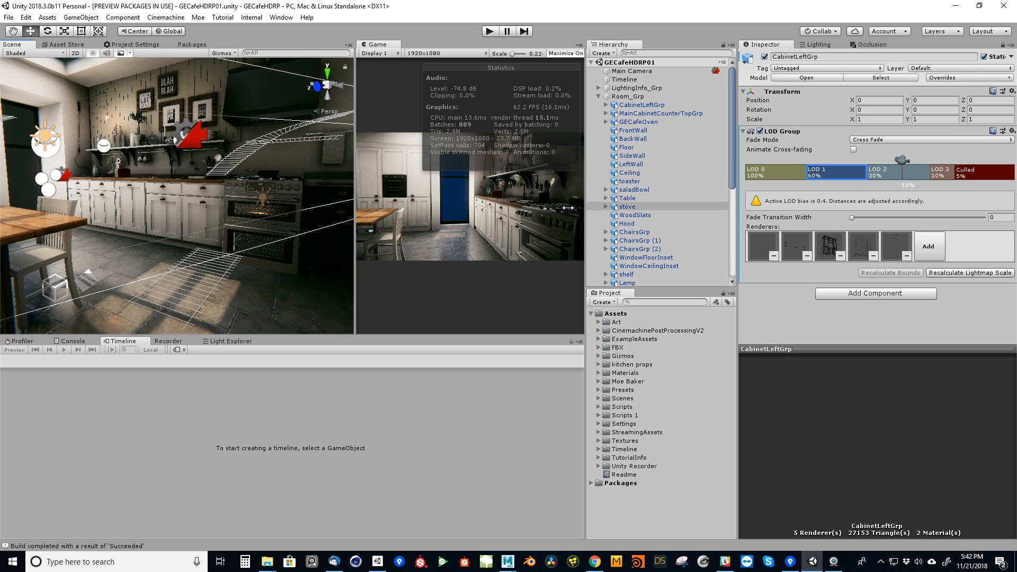
middle_drag(286, 235, 226, 233)
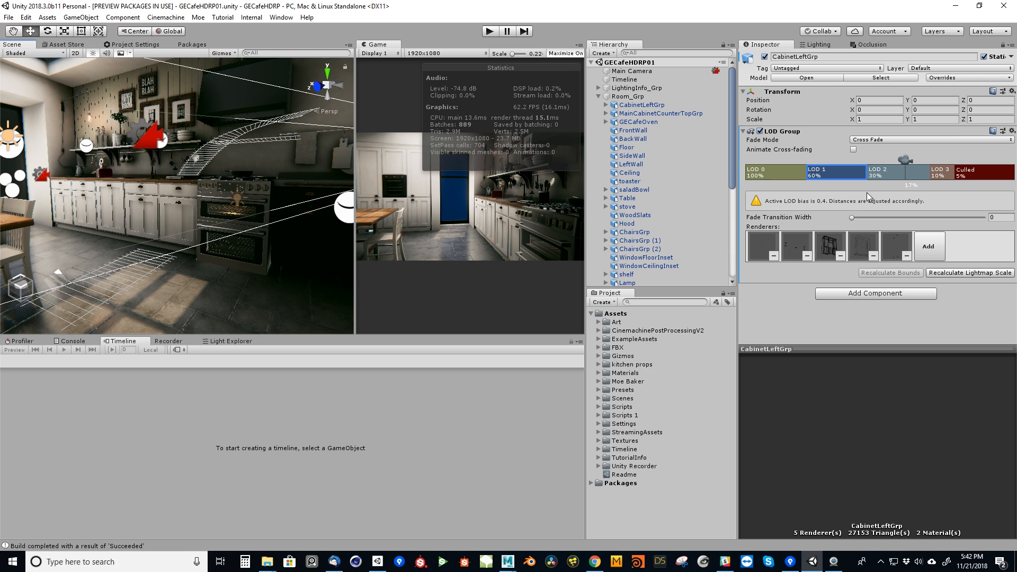
alt+right_drag(253, 229, 792, 321)
alt+drag(151, 275, 146, 228)
right_drag(145, 228, 201, 245)
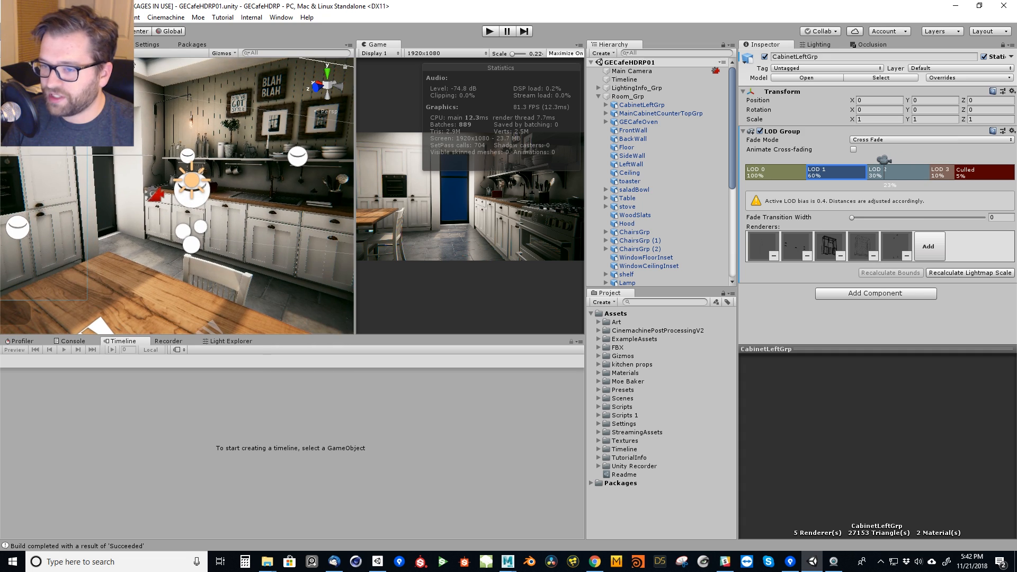
Check the Quality settings again and return to the Scene view, examining the active LOD from farther back.
click(166, 44)
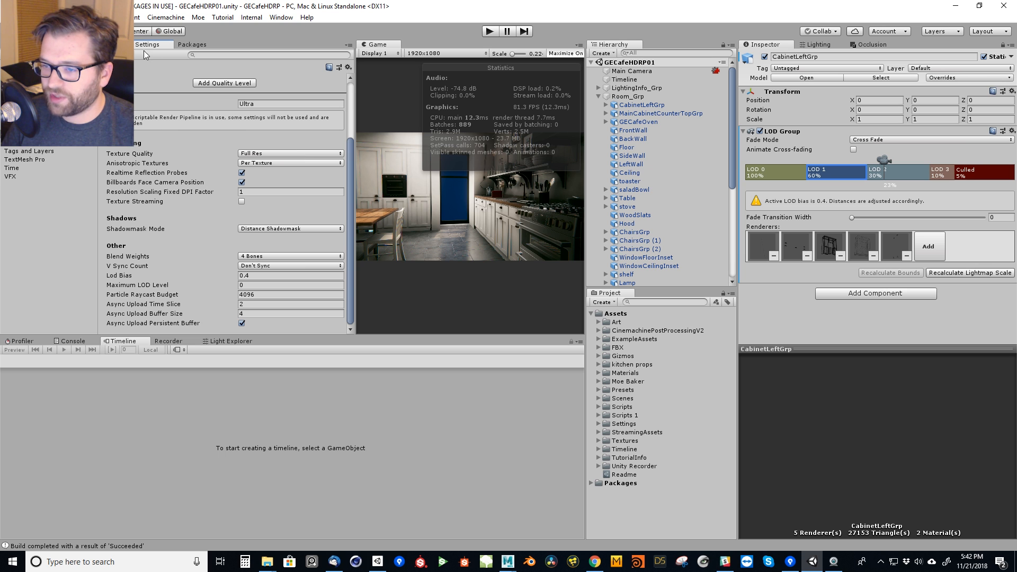
click(21, 44)
right_drag(233, 212, 124, 232)
key(s)
Select the Timeline object, collapse Room_Grp and unlock the Inspector so it shows the Timeline's Playable Director bindings.
click(627, 80)
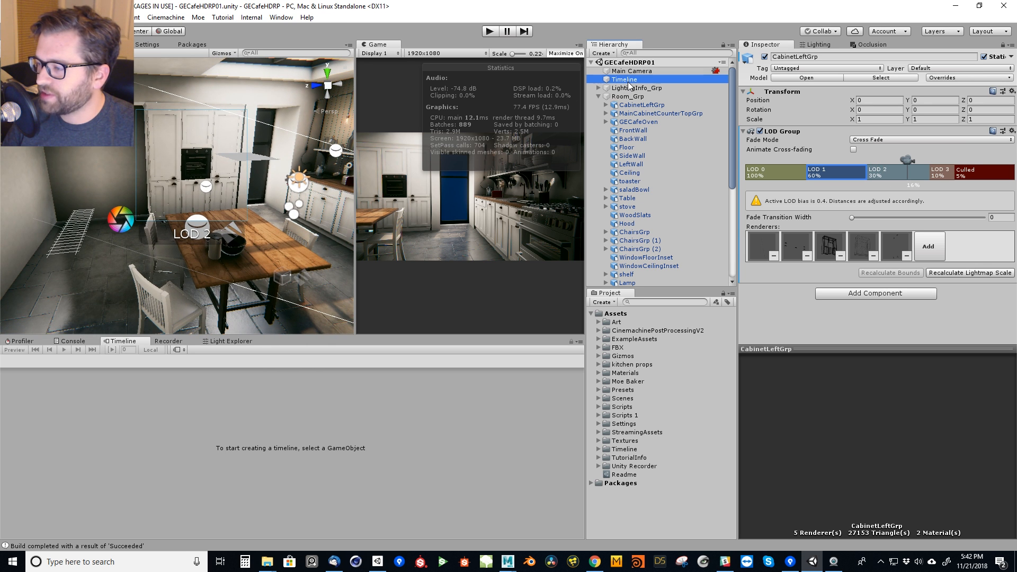
click(597, 96)
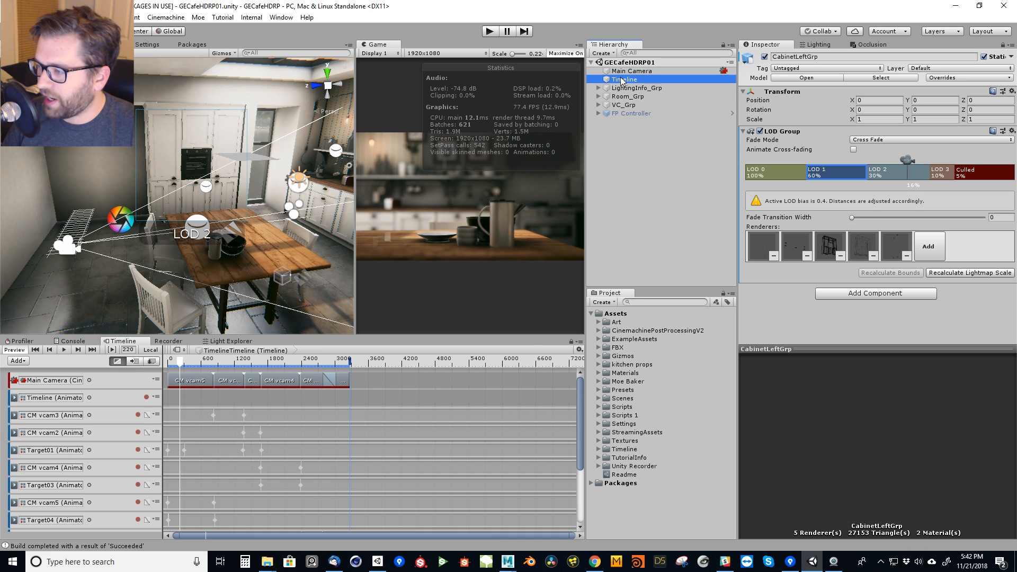
click(1004, 45)
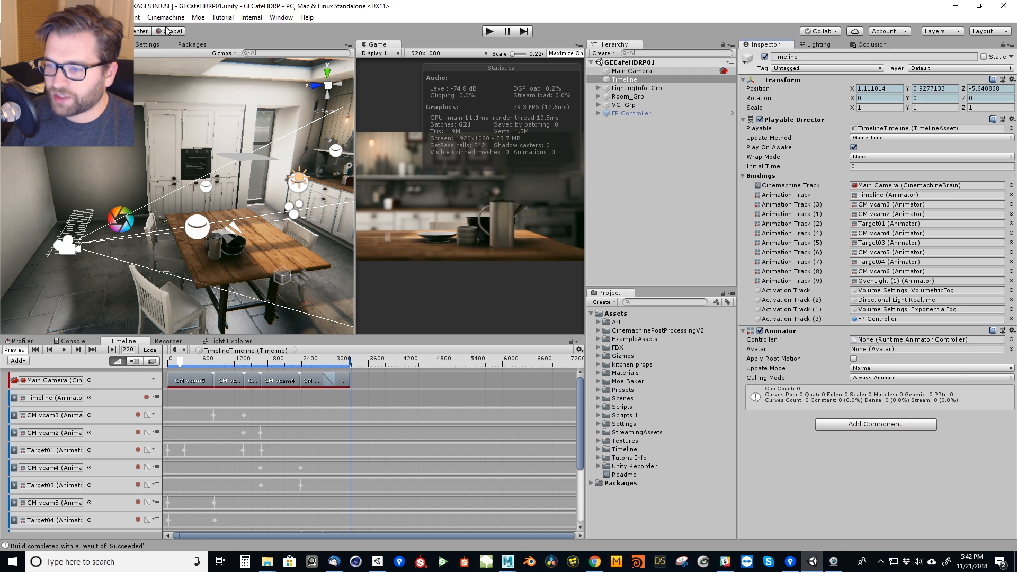
click(285, 18)
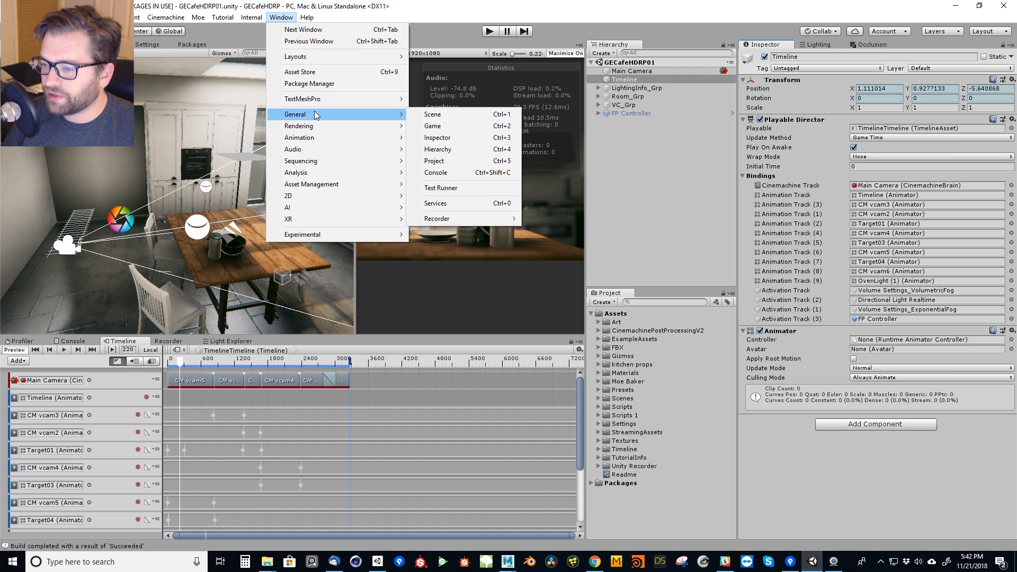
mouse_move(316, 138)
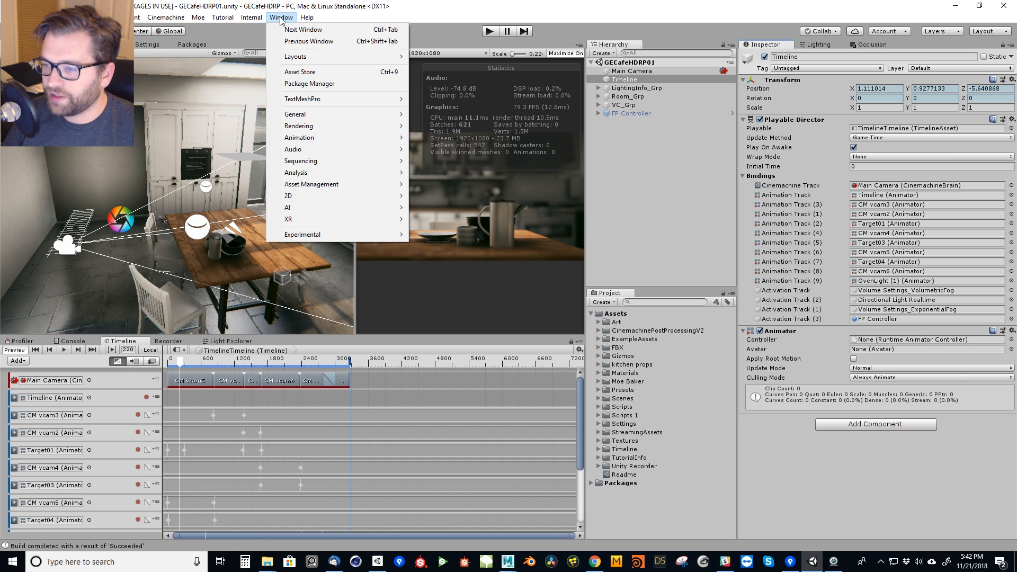
click(339, 296)
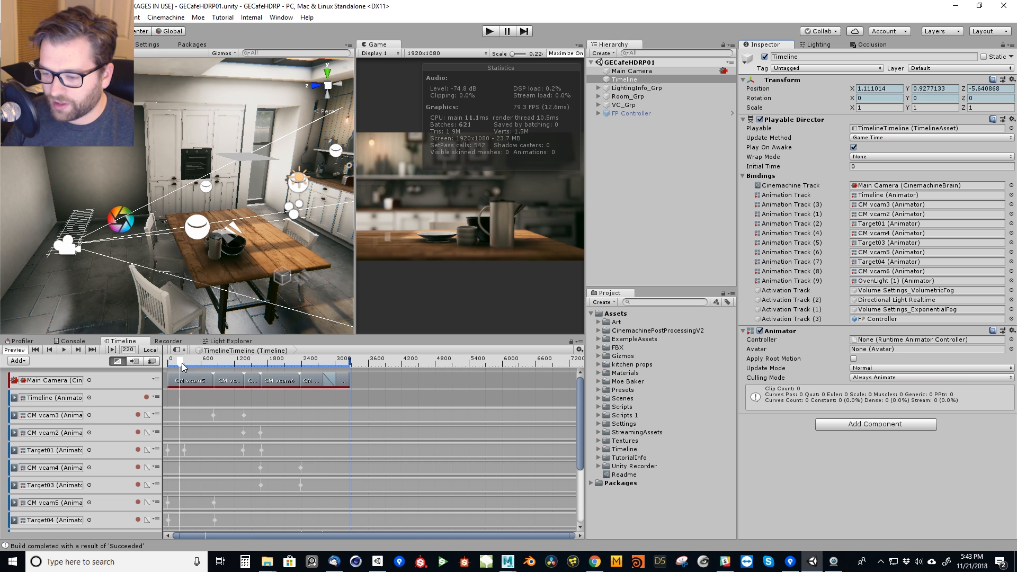
Scrub the Timeline through the camera shots to the final FP Controller section and clear the selection.
drag(183, 367, 339, 390)
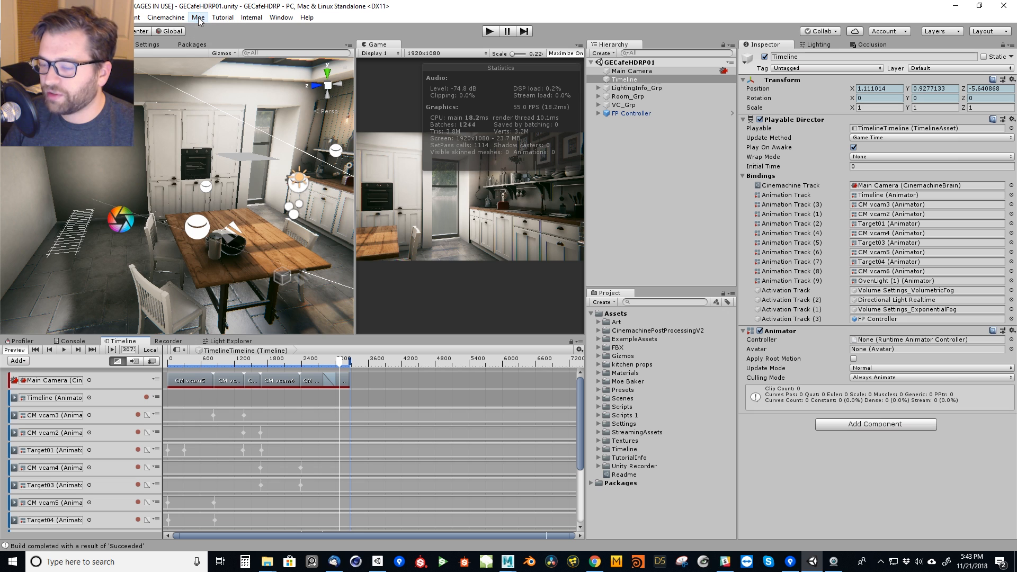
click(630, 381)
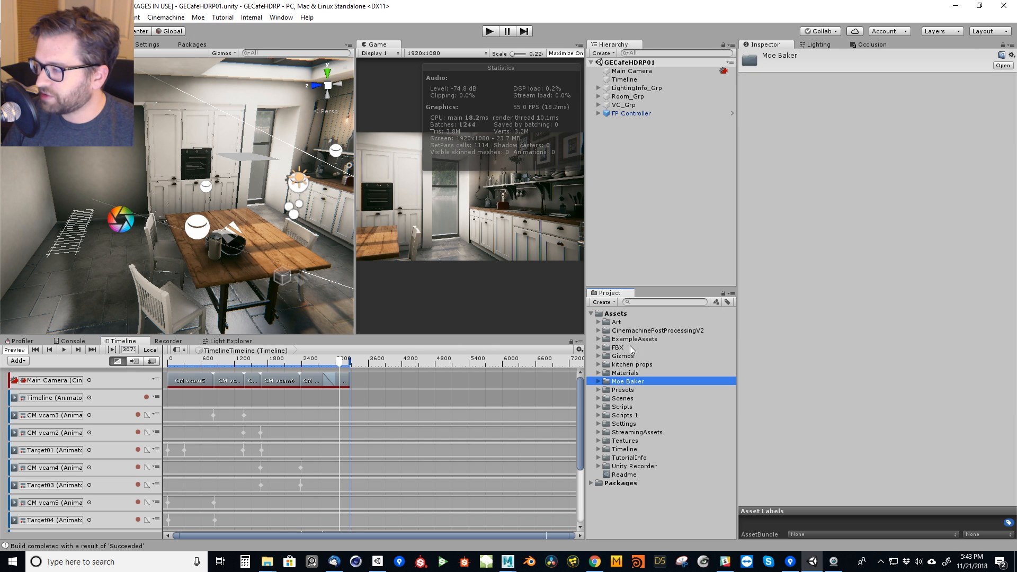
click(662, 214)
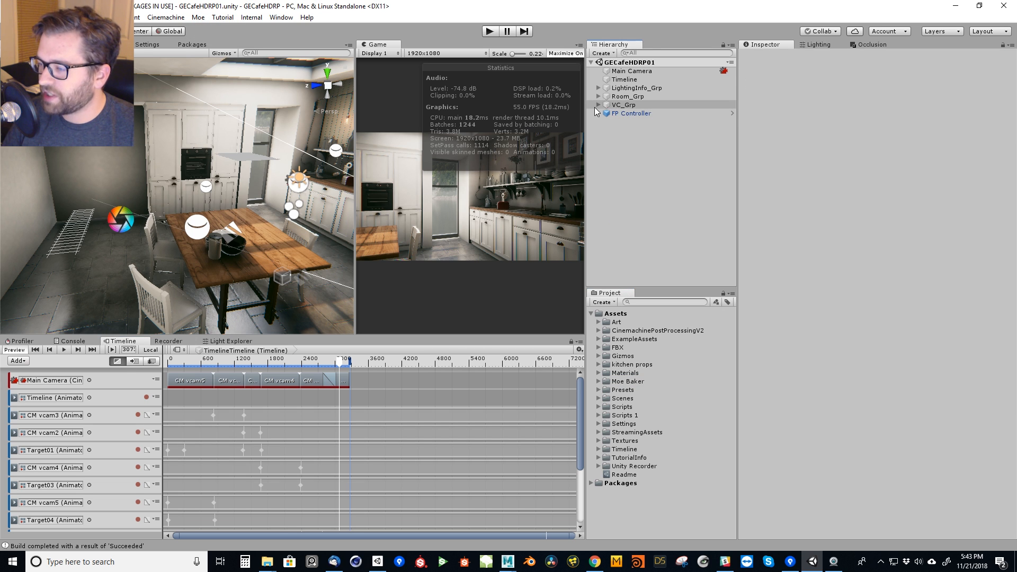
Expand FP Controller and Camera Pivot, and examine the components of the nested Camera.
click(598, 114)
click(605, 120)
click(653, 130)
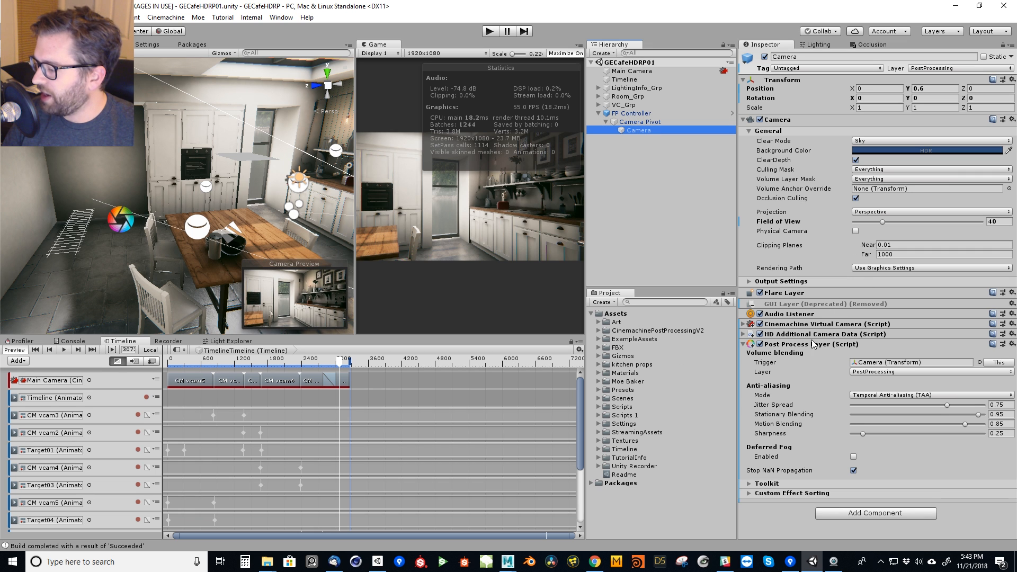
click(822, 325)
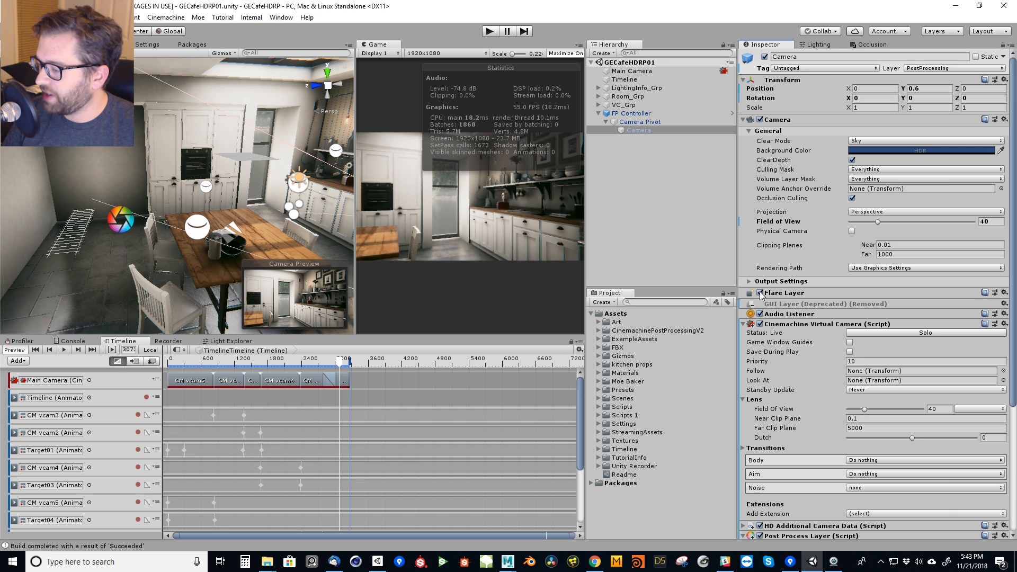
Select Main Camera and scrub the Timeline from the CM vcam5 shot into the CM vcam3 shot to examine the Cinemachine Brain's live camera.
click(632, 70)
drag(1013, 265, 1014, 371)
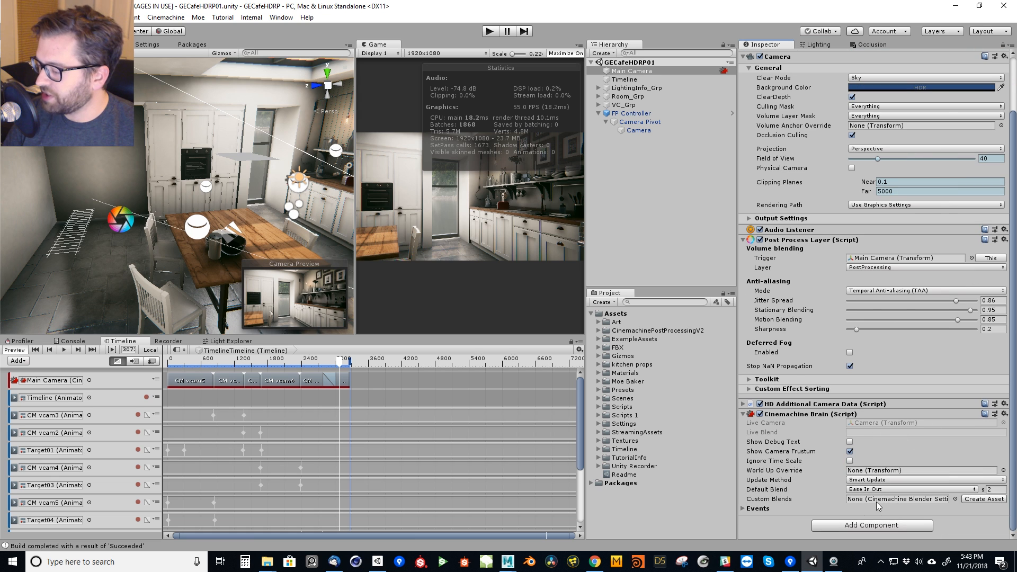
click(182, 365)
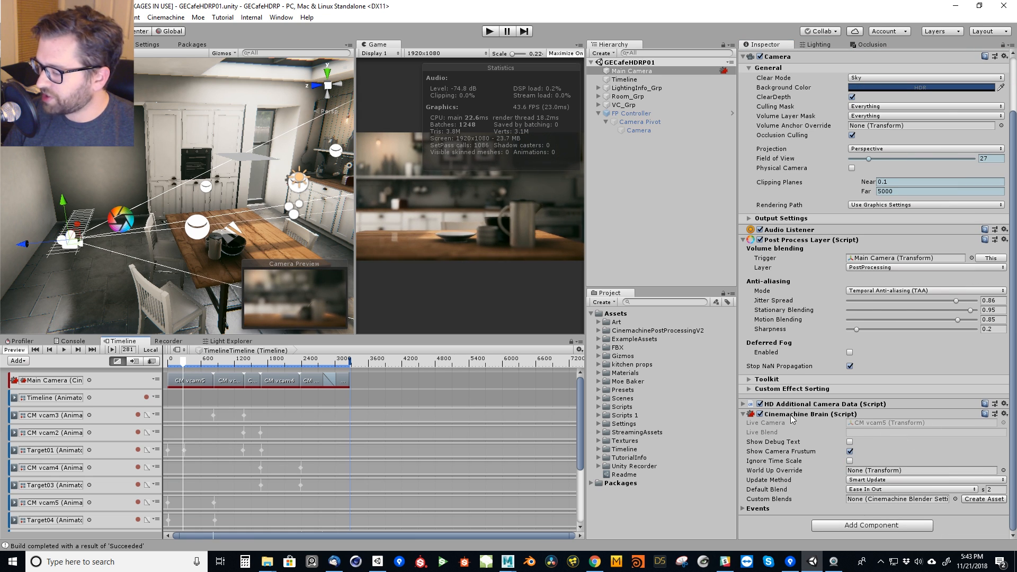
drag(185, 365, 223, 377)
right_drag(242, 254, 253, 206)
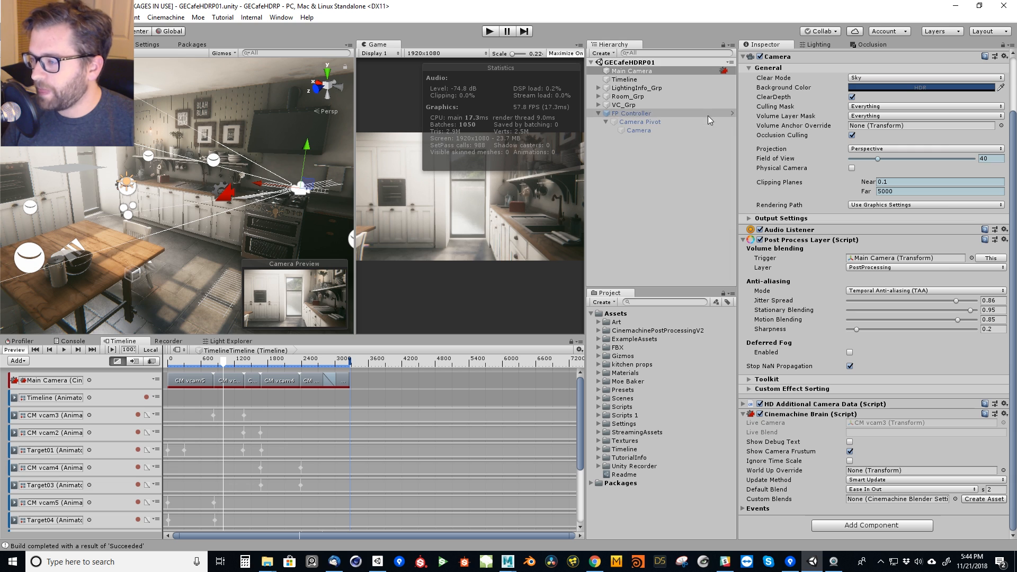
Expand VC_Grp and examine its virtual cameras and the Cinemachine camera creation options.
click(599, 108)
click(599, 104)
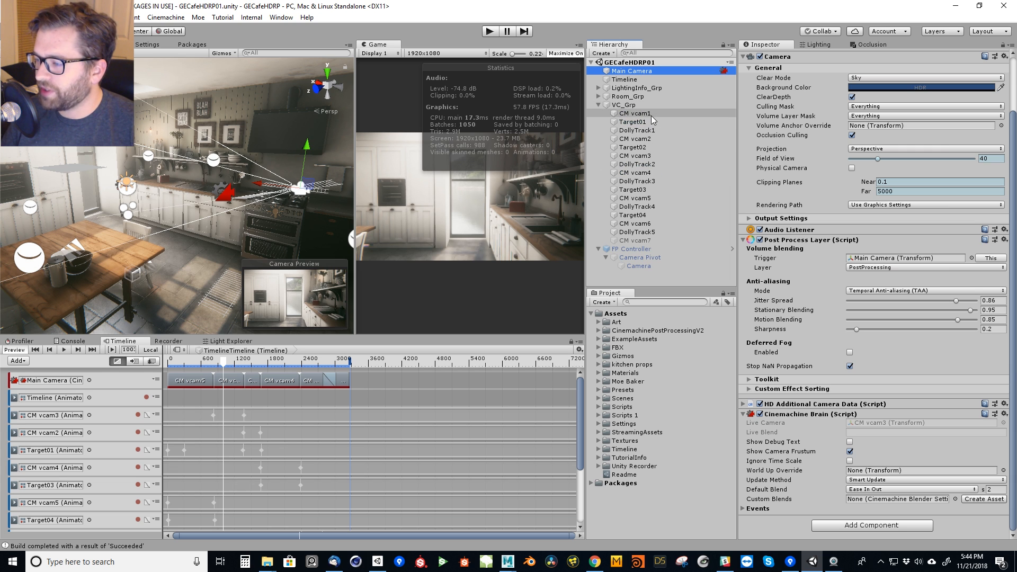
right_drag(172, 245, 203, 233)
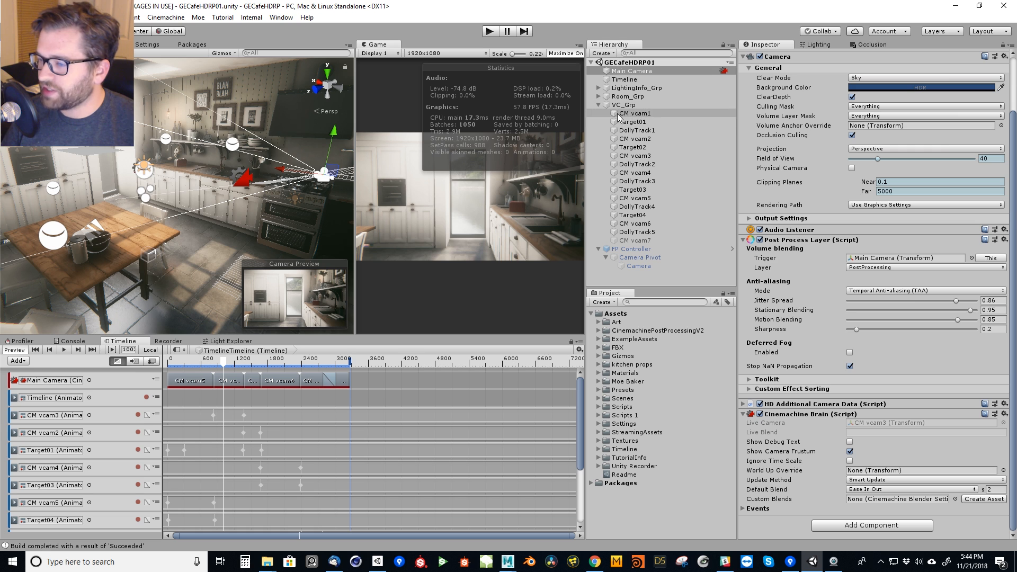
click(165, 17)
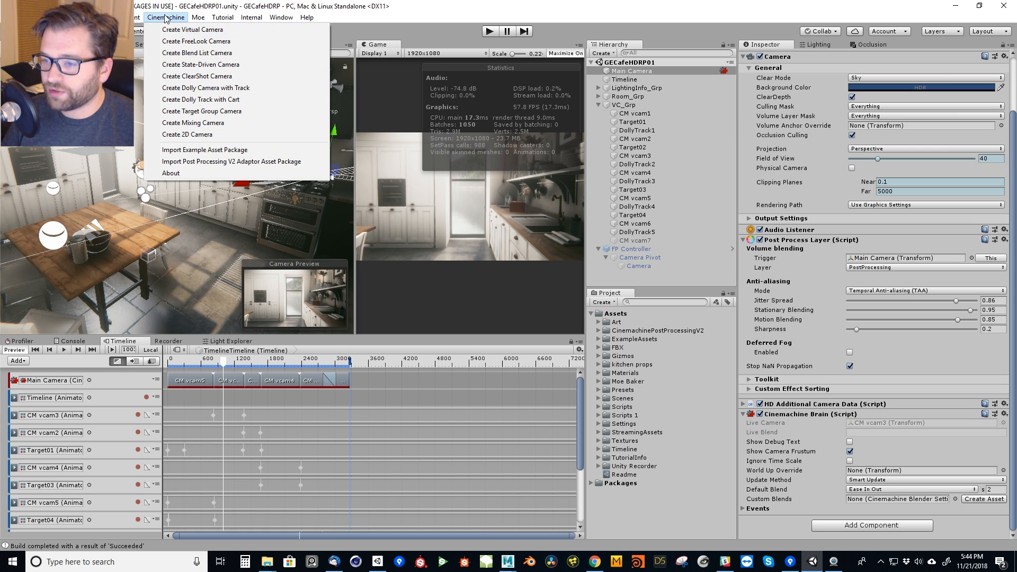
click(189, 243)
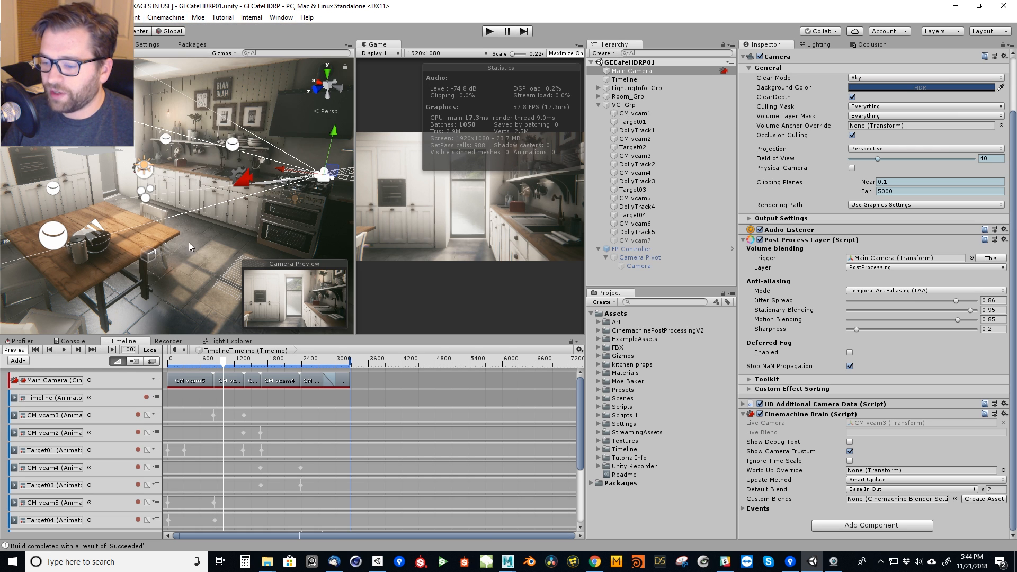
Place the playhead in the CM vcam5 shot, view the options for adding a Cinemachine shot, and reselect the CM vcam5 clip.
click(190, 381)
click(189, 360)
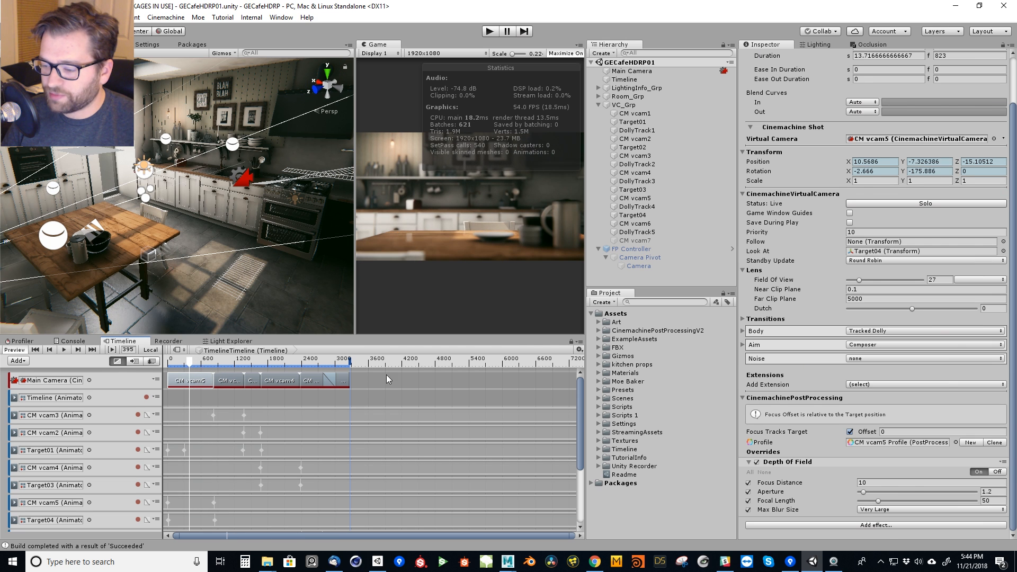
right_click(387, 375)
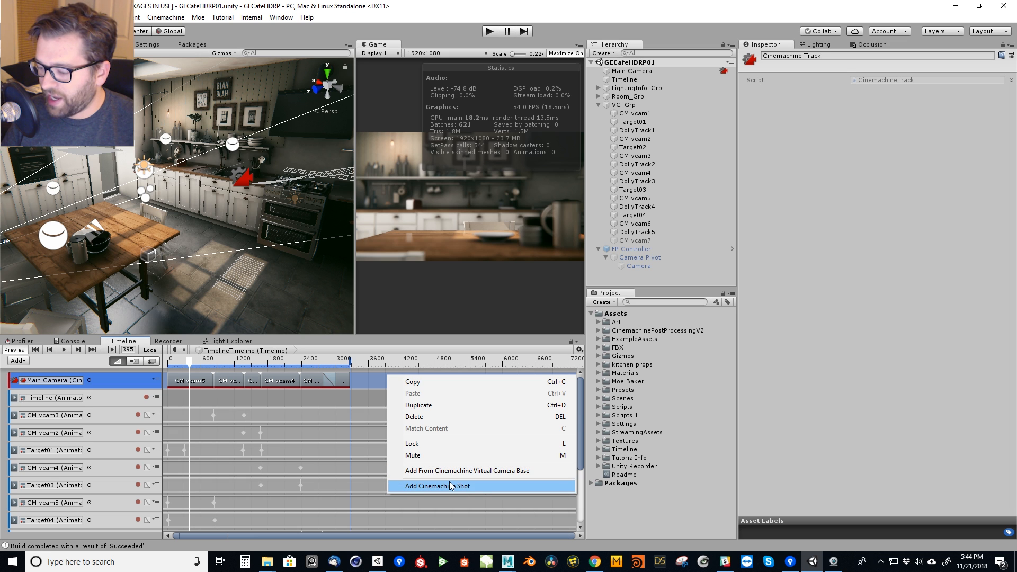
click(201, 383)
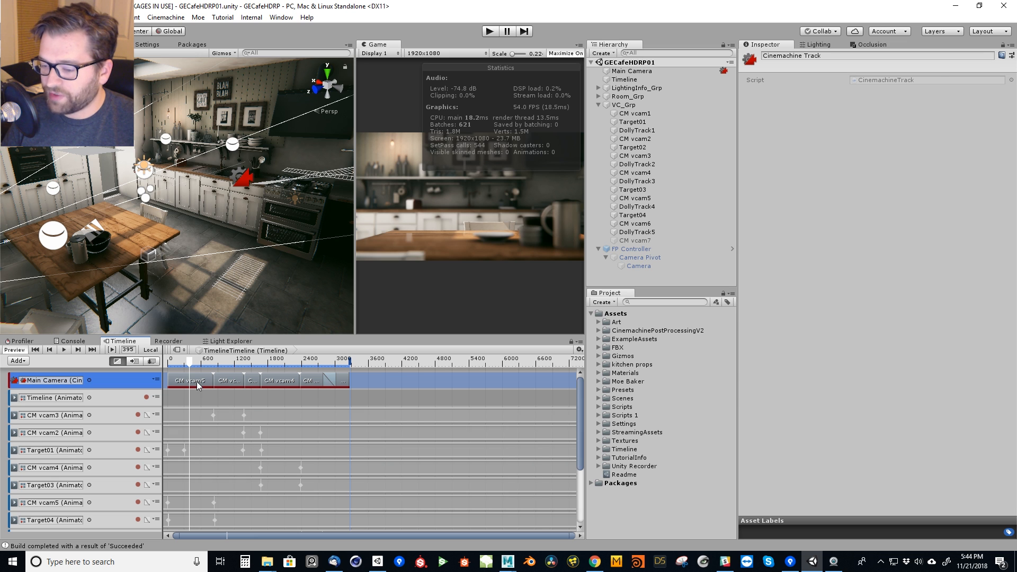
click(198, 385)
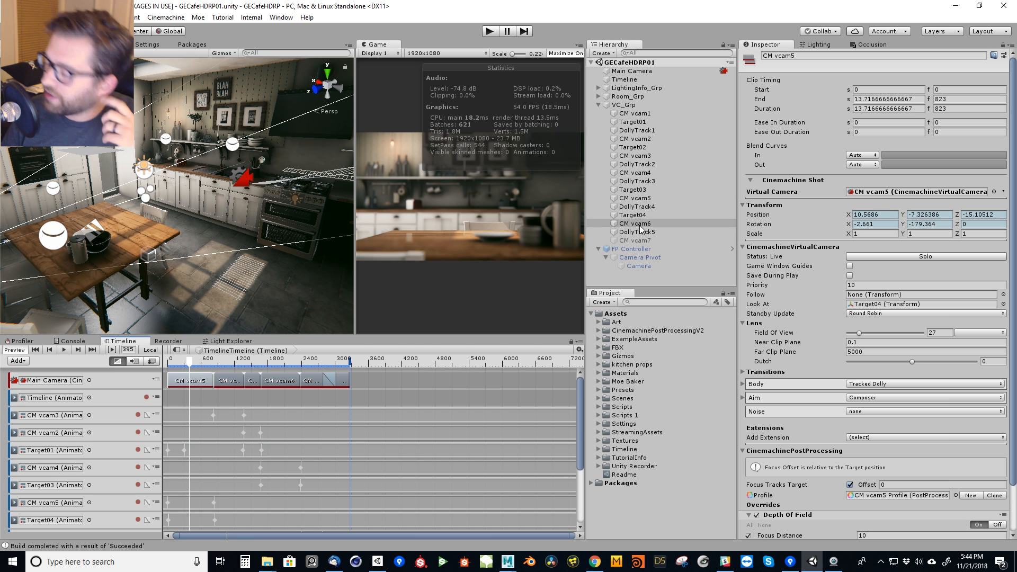
Enlarge the Timeline area until every track is visible and move the playhead to frame 424.
right_drag(257, 202, 165, 204)
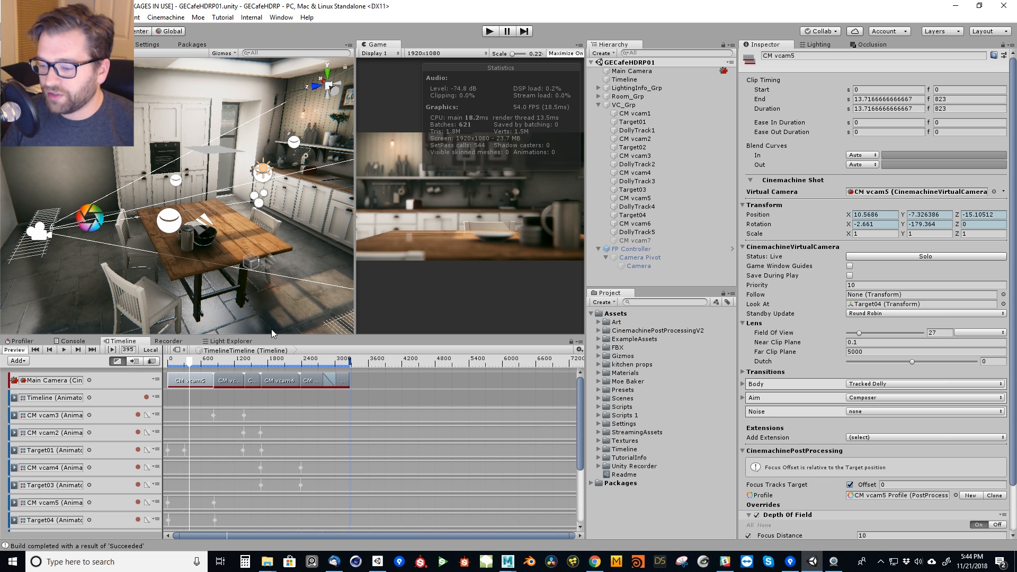
drag(284, 335, 287, 230)
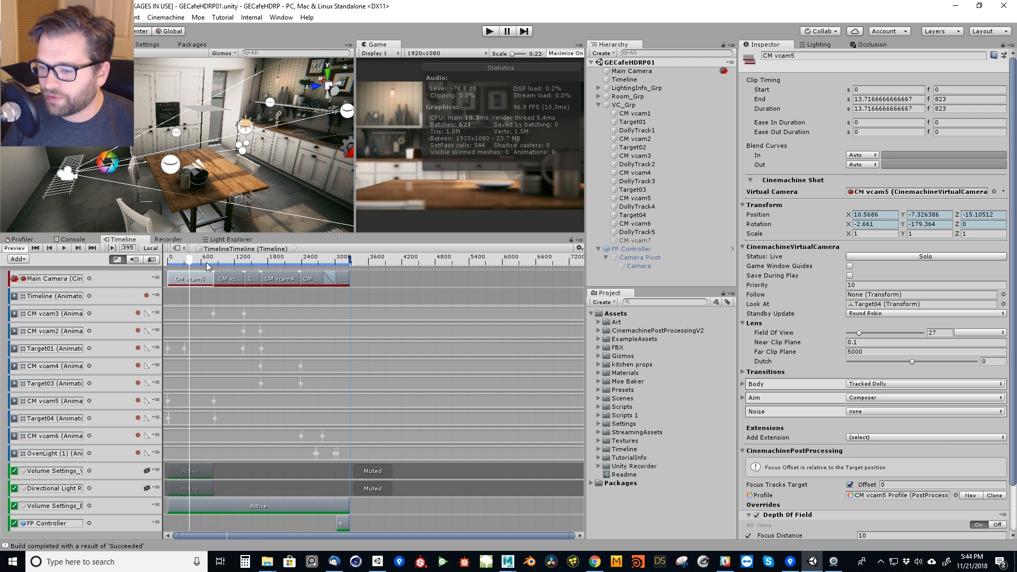
mouse_move(192, 258)
mouse_down()
mouse_move(178, 263)
mouse_move(203, 261)
mouse_move(191, 262)
mouse_up()
Reorder the Timeline tracks so CM vcam5 and Target04 sit directly above the CM vcam3 track.
click(100, 395)
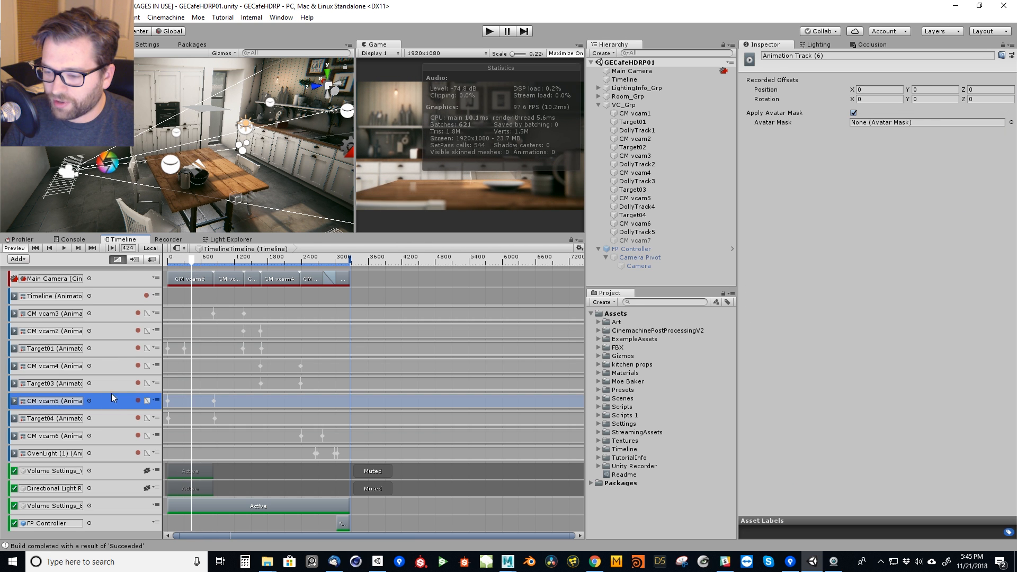
mouse_move(120, 308)
mouse_down()
mouse_move(115, 295)
mouse_move(110, 303)
mouse_up()
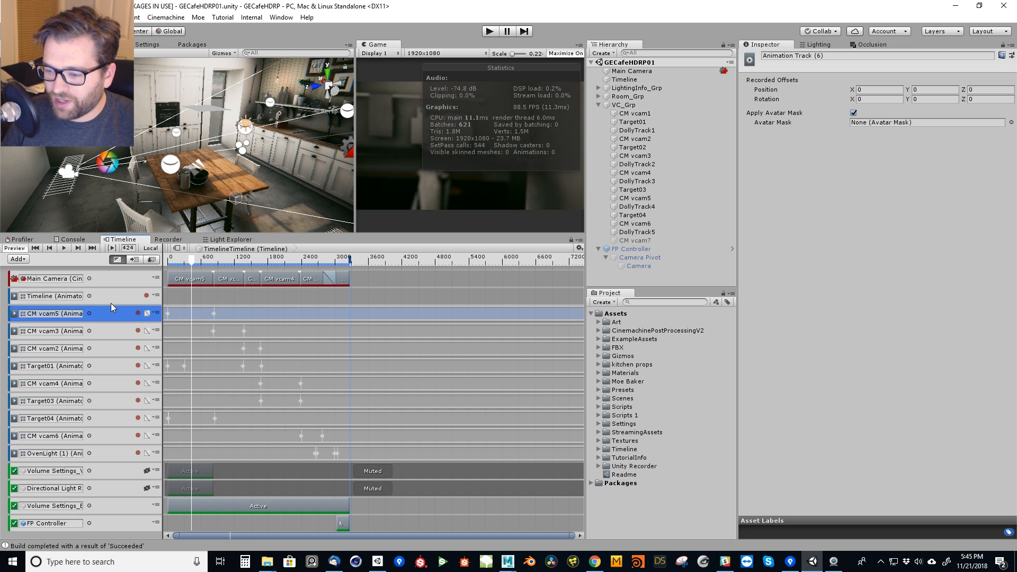
drag(99, 419, 109, 323)
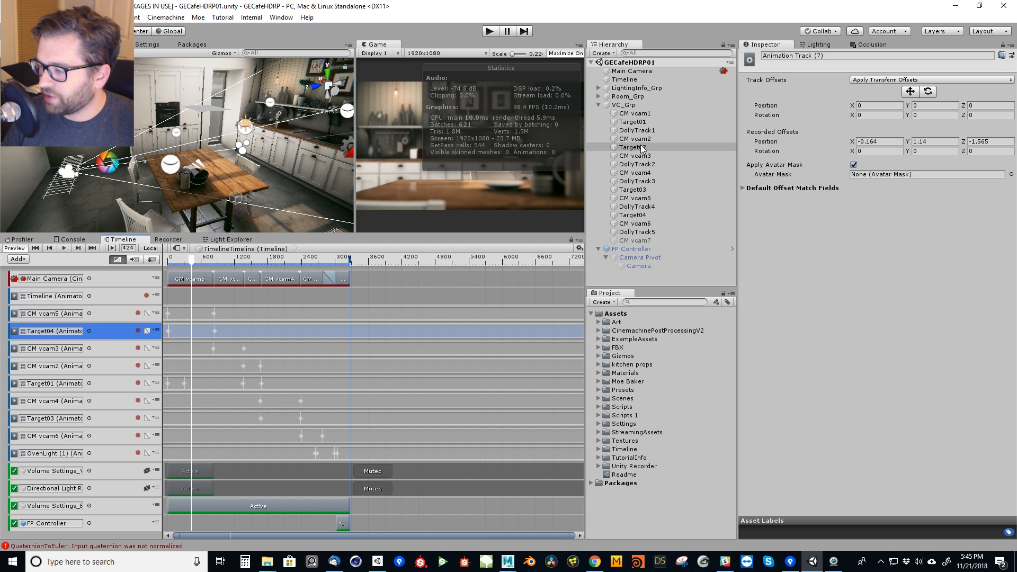
Select CM vcam5 in VC_Grp, collapse its Cinemachine Post Processing component and expand its Cinemachine Virtual Camera settings.
click(647, 198)
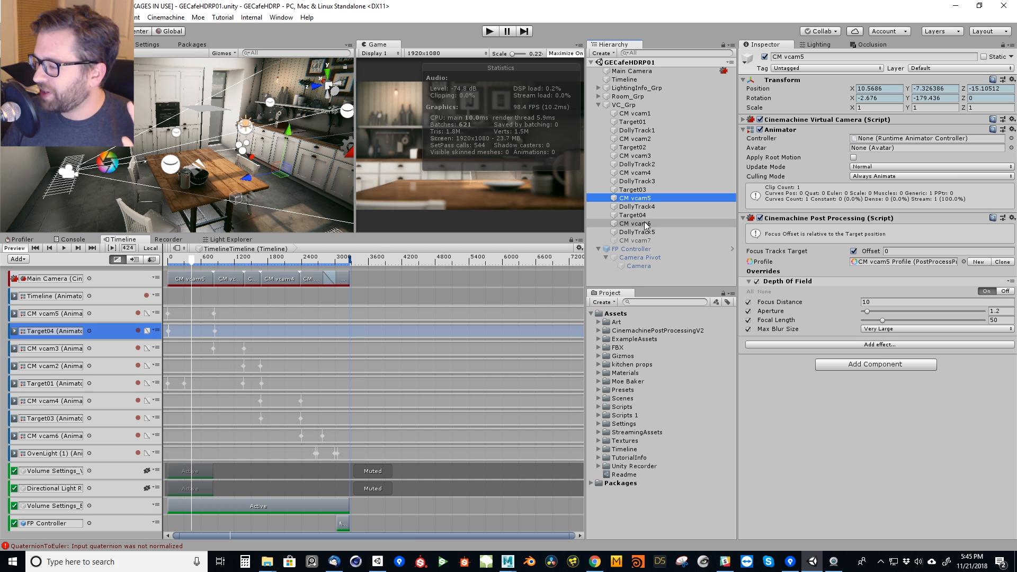
click(858, 219)
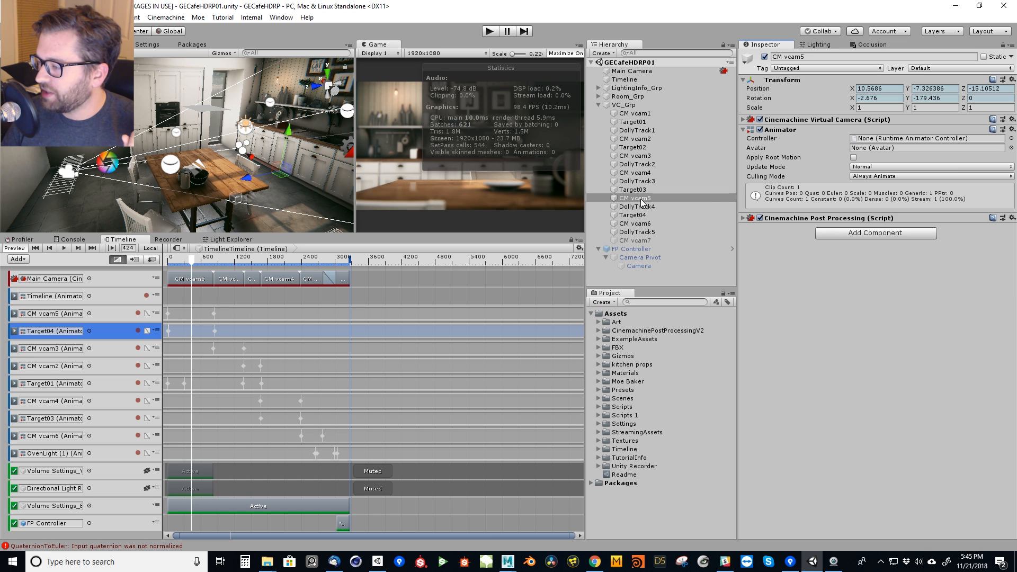
click(789, 120)
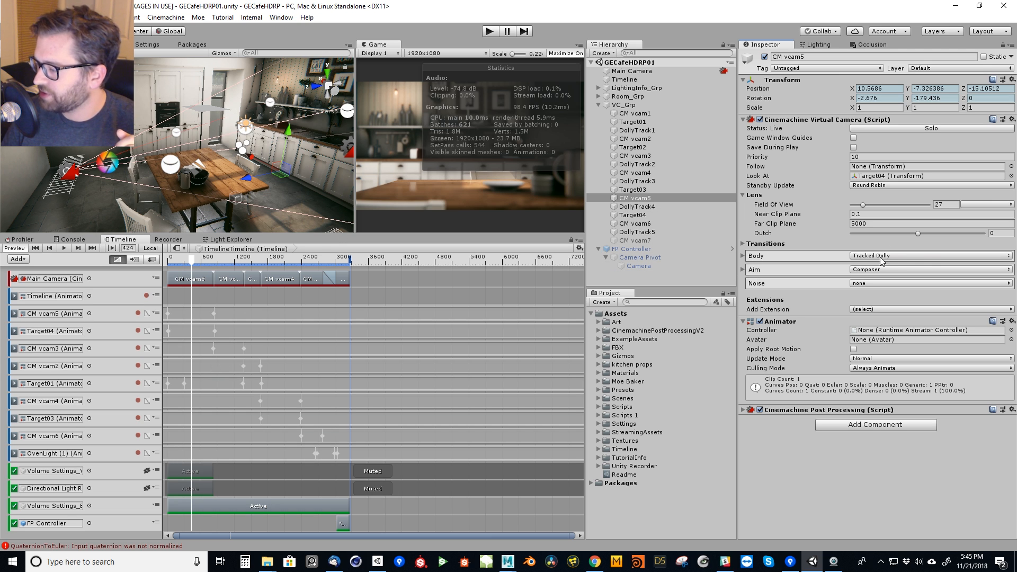
View the dolly camera creation option, expand CM vcam5's Body settings to examine its dolly path, and select its Timeline track.
click(165, 17)
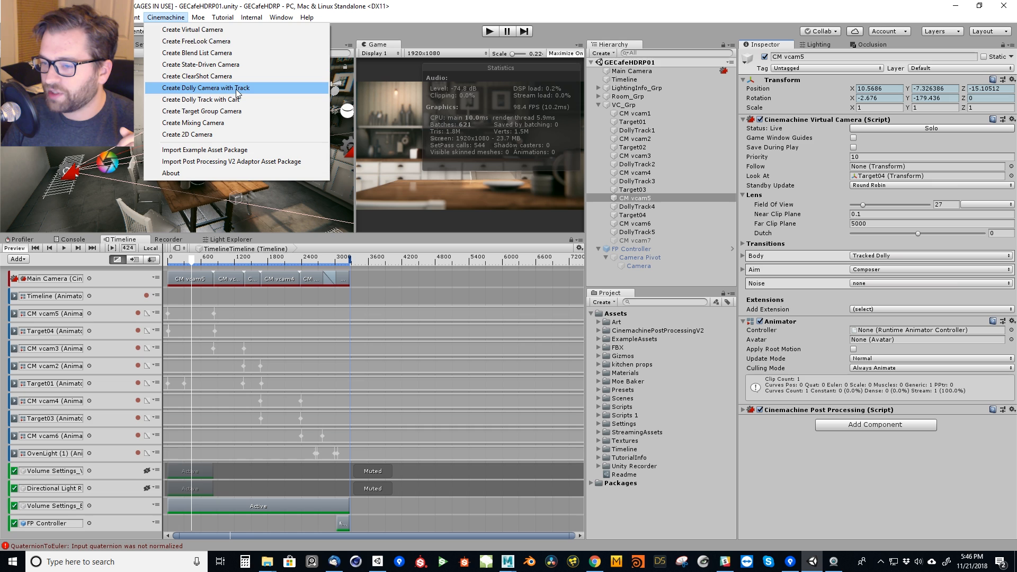
click(180, 18)
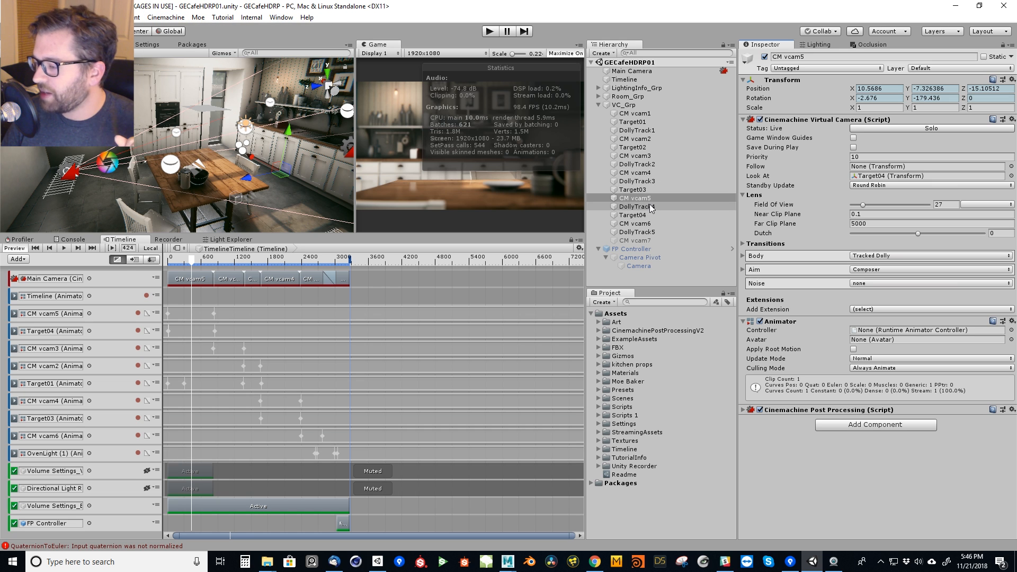
click(752, 257)
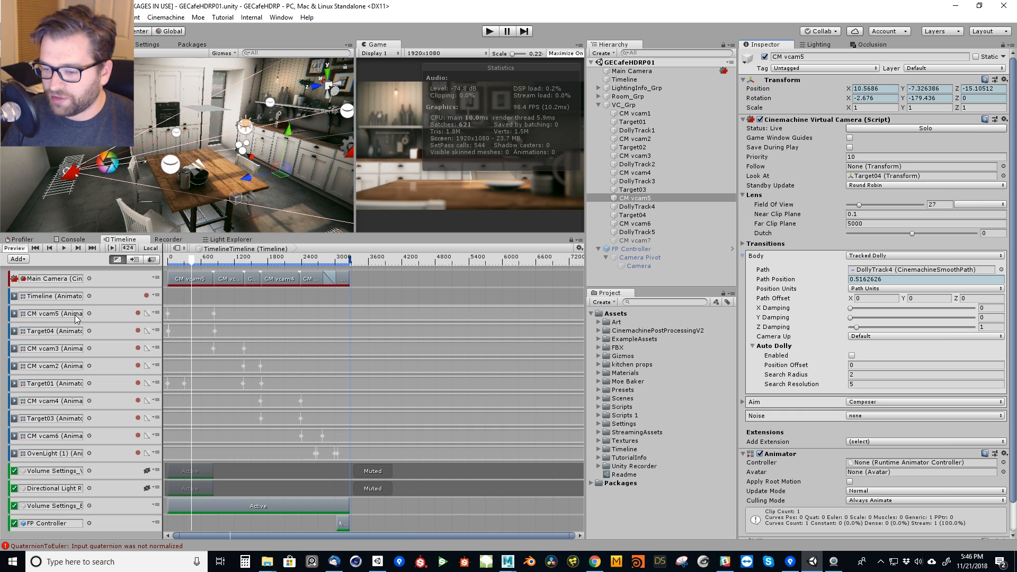
click(100, 313)
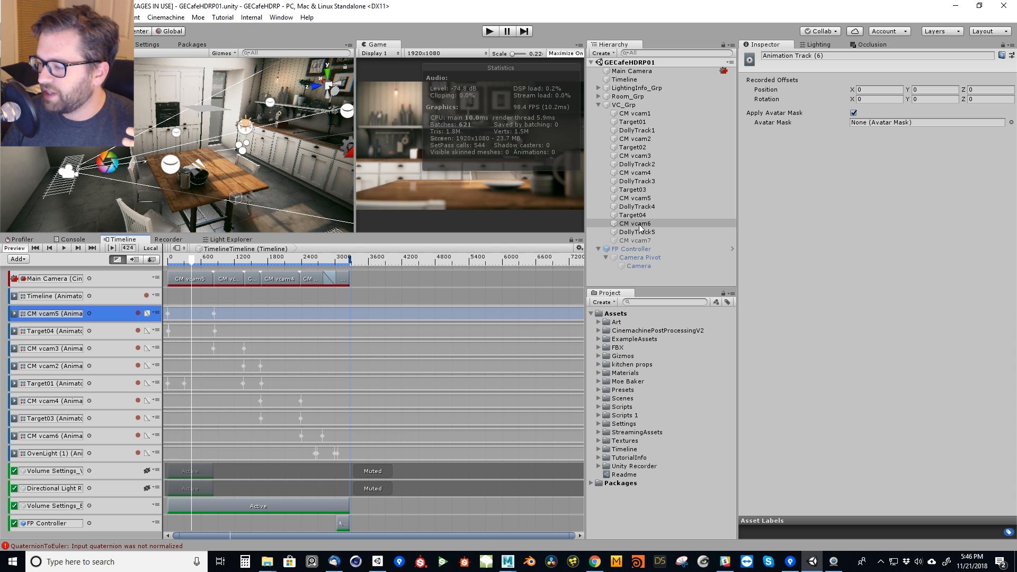
Select CM vcam5 in the Hierarchy and view the track types offered for adding it to the Timeline without adding one.
click(656, 198)
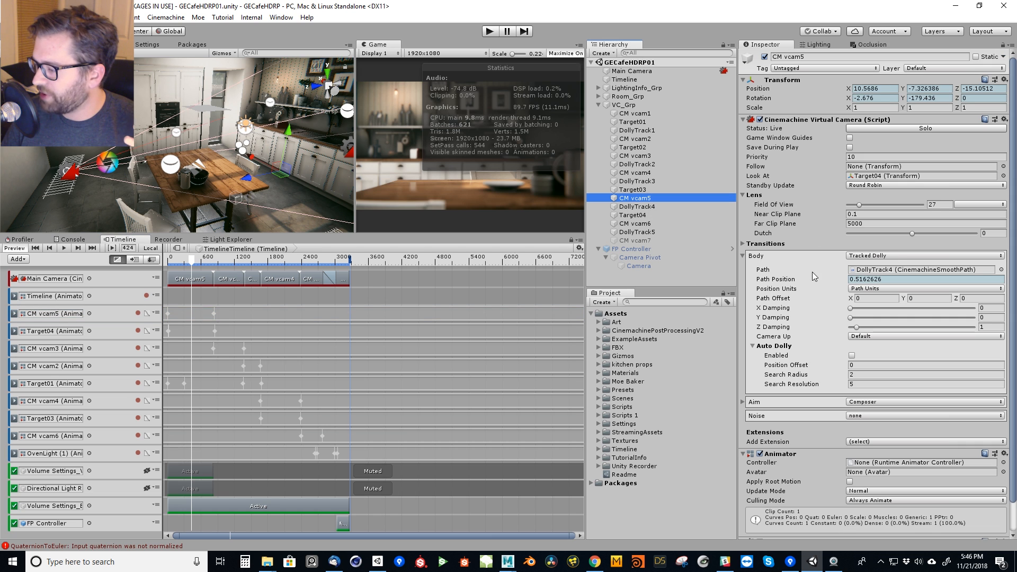
drag(634, 199, 152, 535)
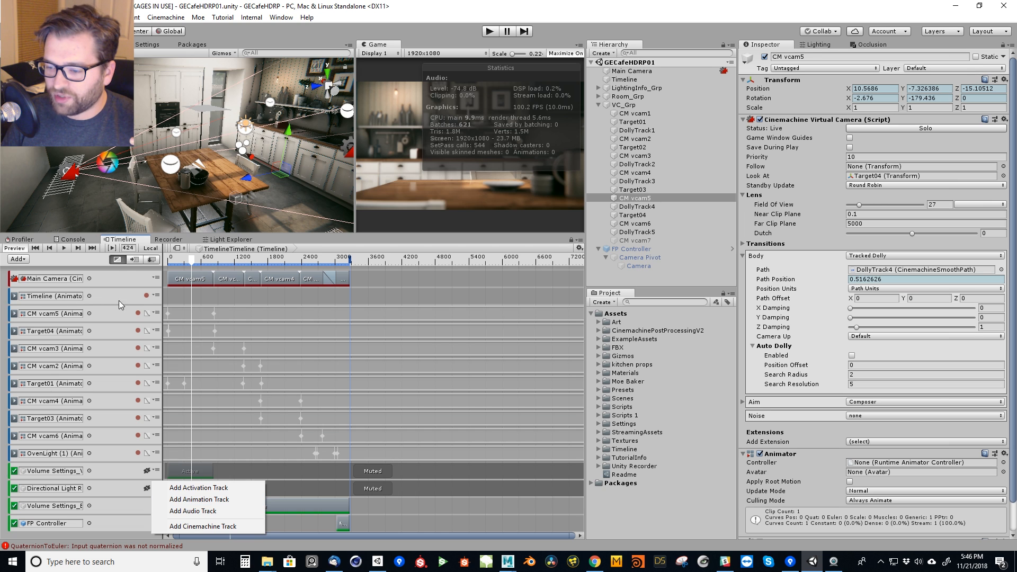
click(106, 308)
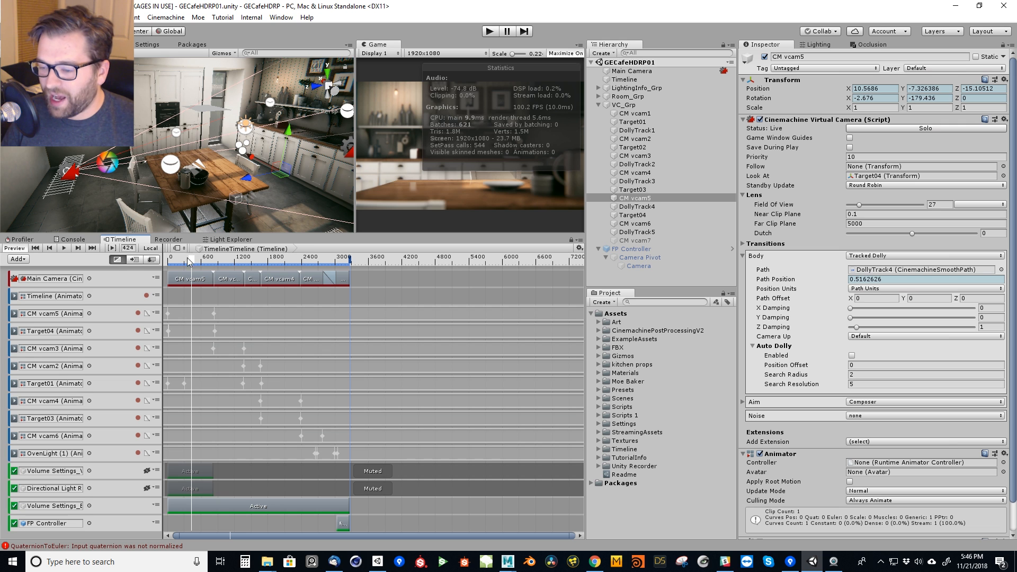
Record on the CM vcam5 track from frame 0, view the Path Position keying options, move the playhead to frame 765 and stop recording.
drag(191, 263, 165, 255)
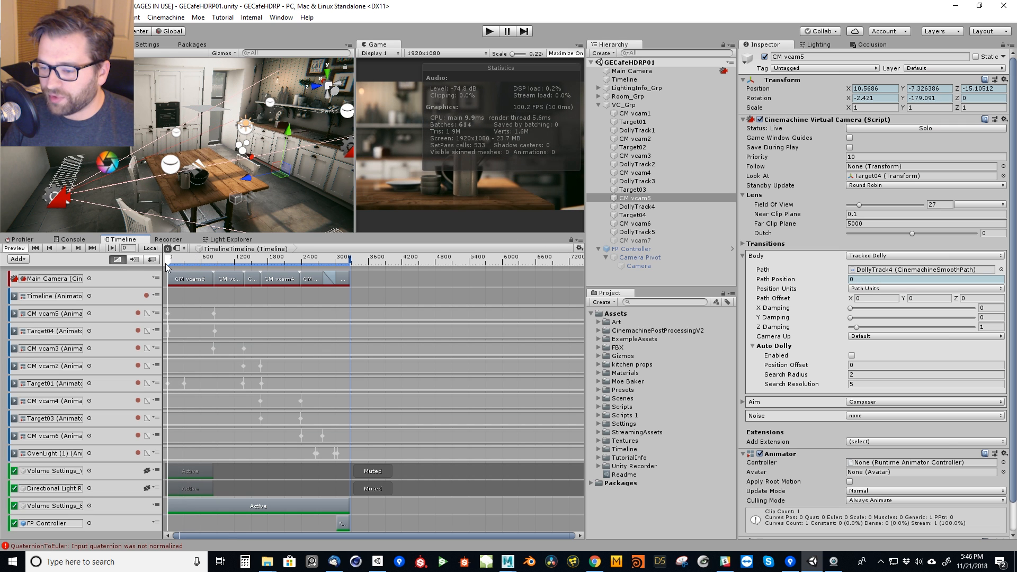
click(138, 313)
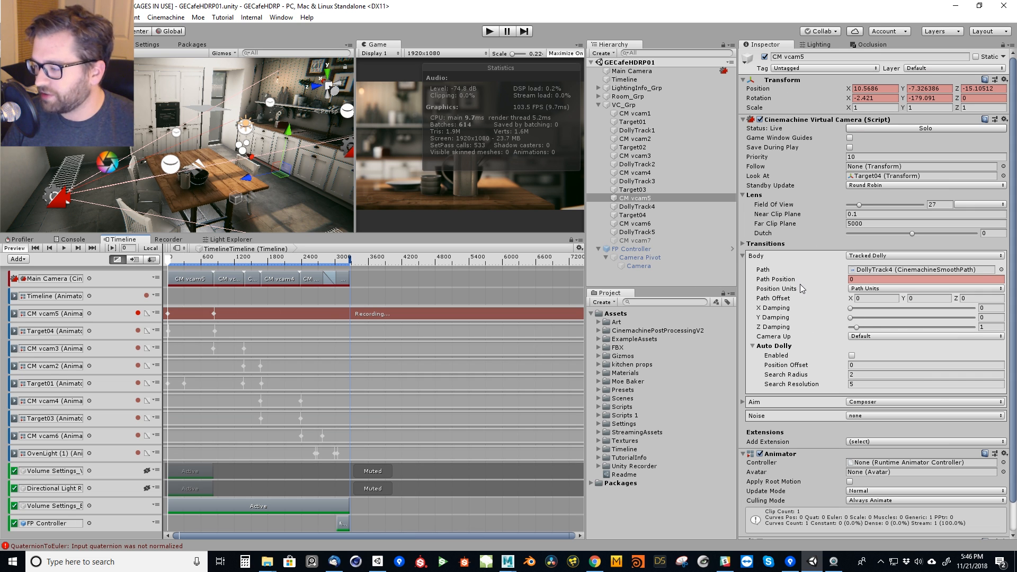
right_click(770, 281)
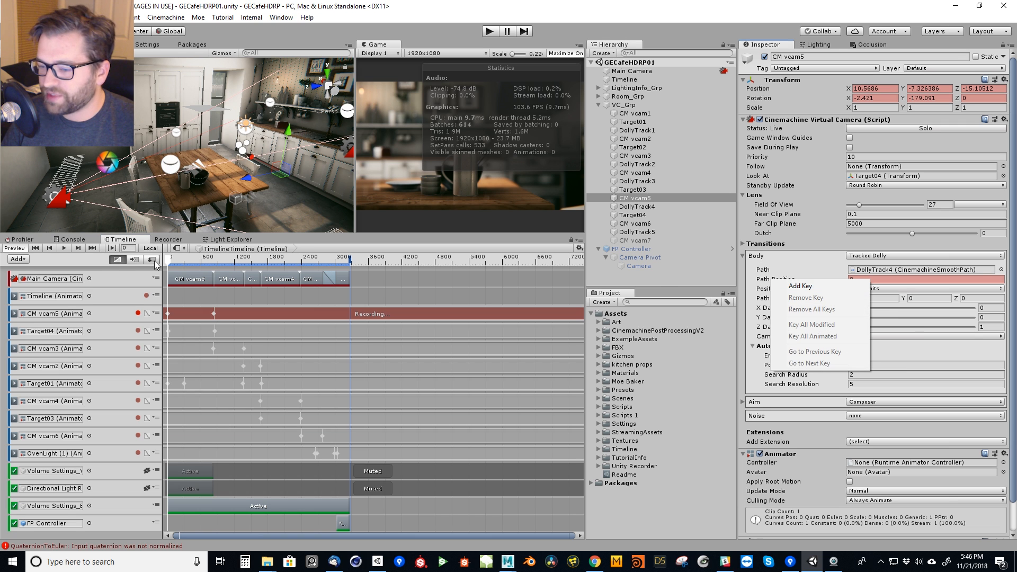
click(185, 258)
drag(170, 258, 212, 274)
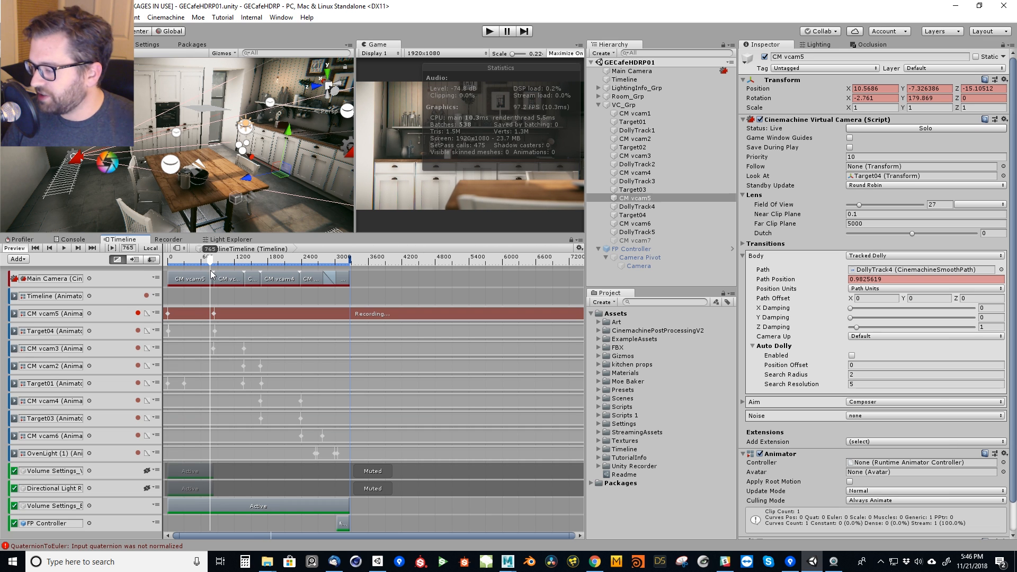
click(139, 314)
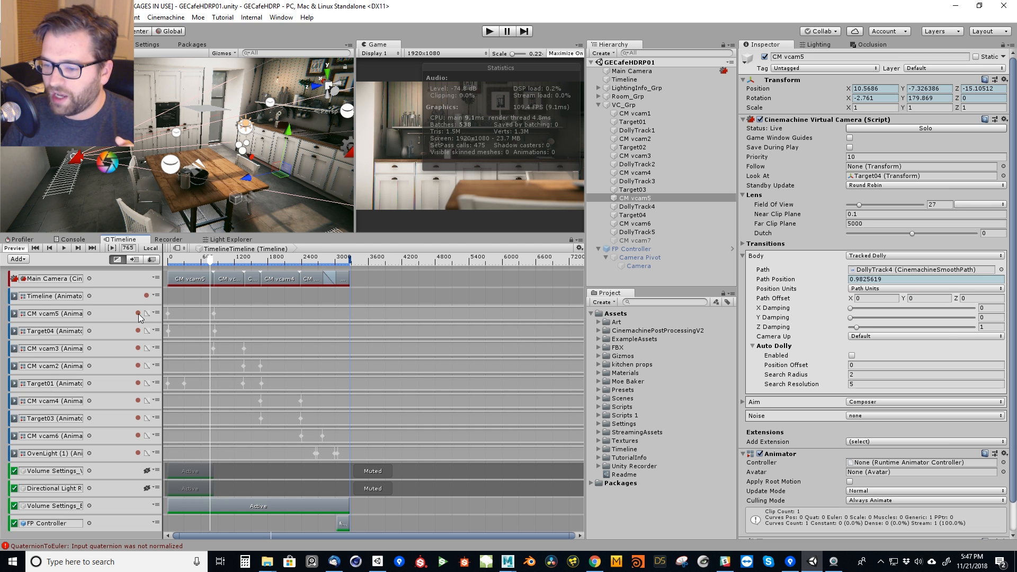
Add a third waypoint to DollyTrack4 and place it at about X 3, Y 0.75, Z -1.22.
click(637, 206)
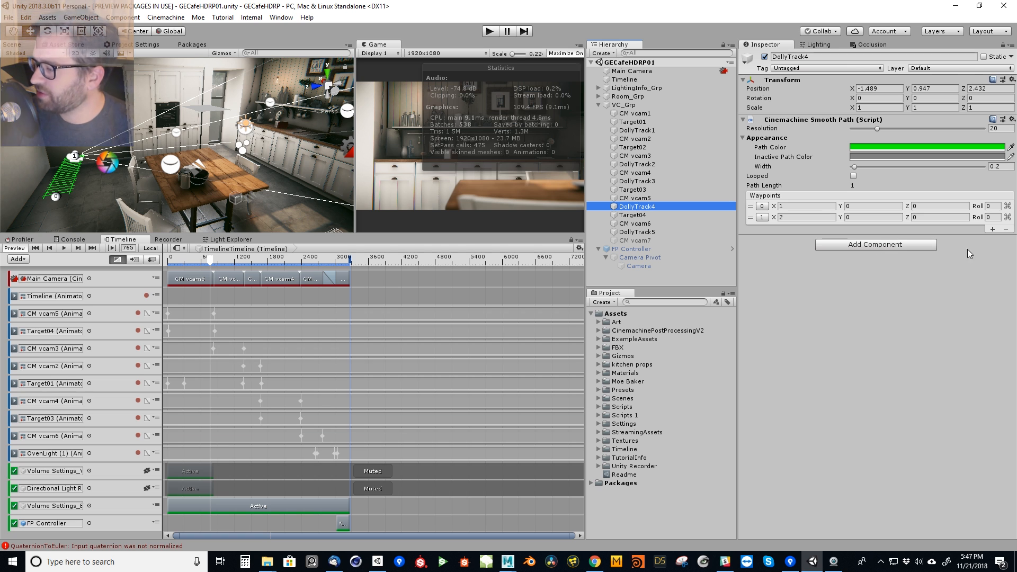
click(992, 229)
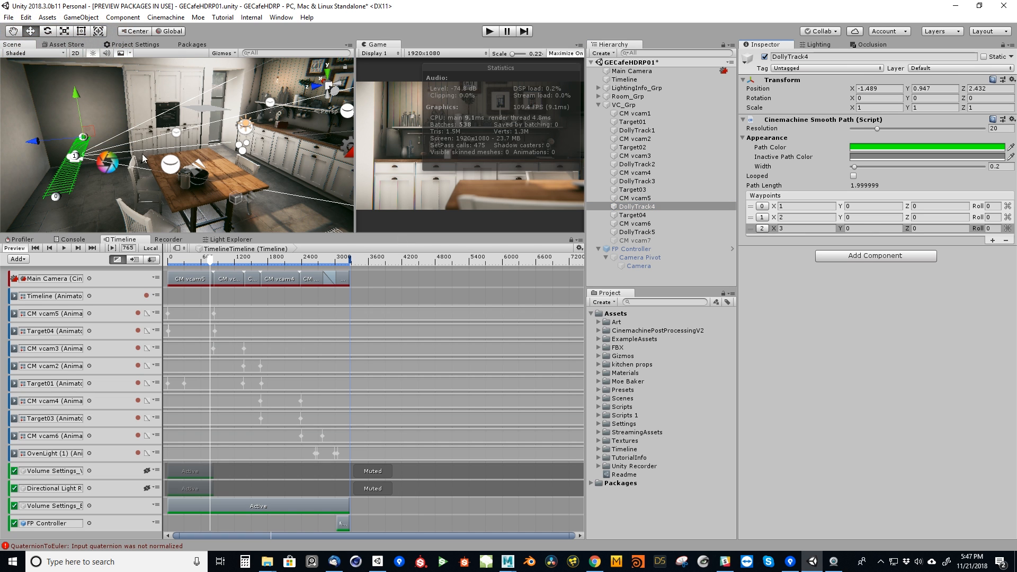
double_click(725, 208)
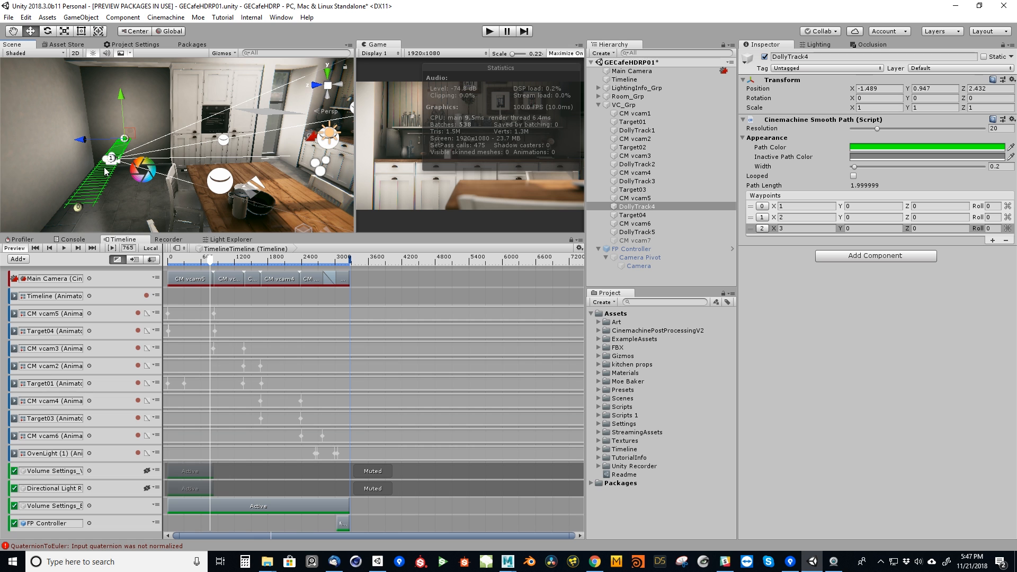
drag(82, 140, 132, 215)
alt+drag(228, 202, 253, 195)
drag(196, 102, 199, 61)
alt+drag(186, 127, 238, 108)
Add a fourth waypoint to DollyTrack4 and place it at about X 2.93, Y 0.50, Z -3.28, curving the path through the kitchen.
click(992, 240)
middle_drag(221, 111, 216, 138)
drag(212, 130, 233, 189)
Scrub the Timeline to check the lengthened dolly path, select the CM vcam5 track and view its options at frame 832.
drag(195, 263, 198, 293)
drag(203, 259, 210, 276)
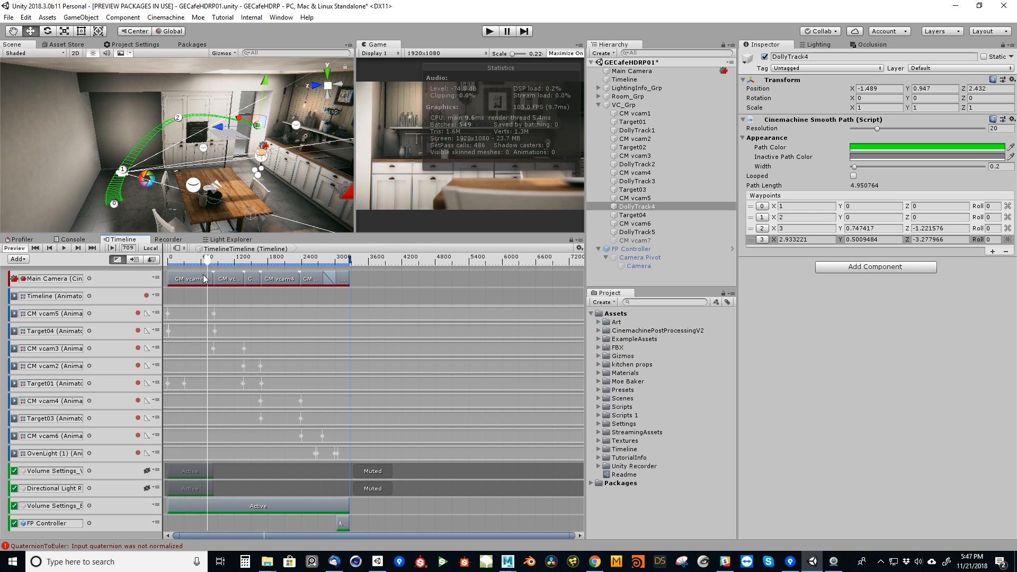
click(95, 314)
drag(207, 259, 213, 269)
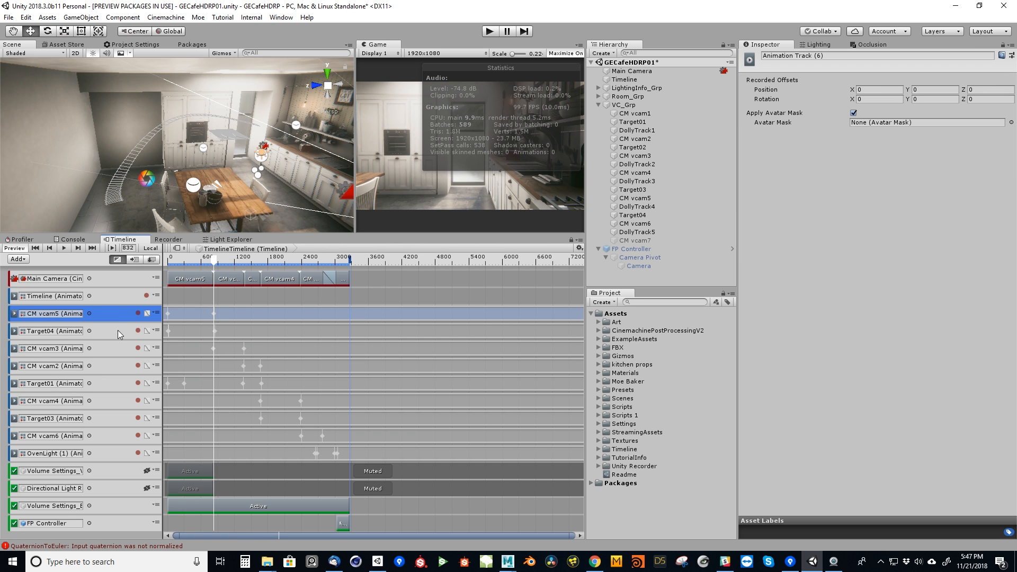
click(155, 313)
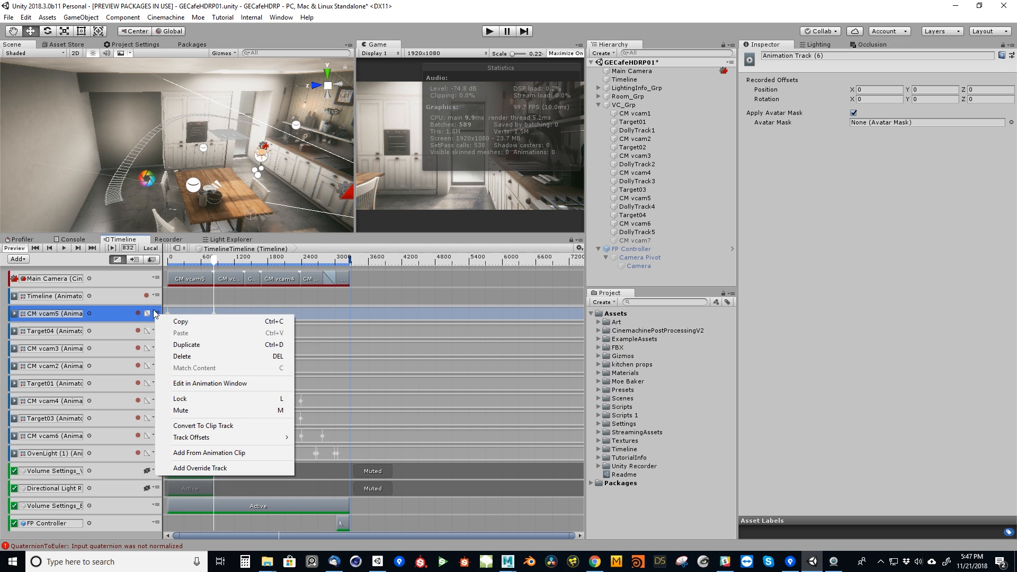
click(123, 312)
Show the CM vcam5 track's Path Position curve and set its final key to a value of 4.
click(147, 314)
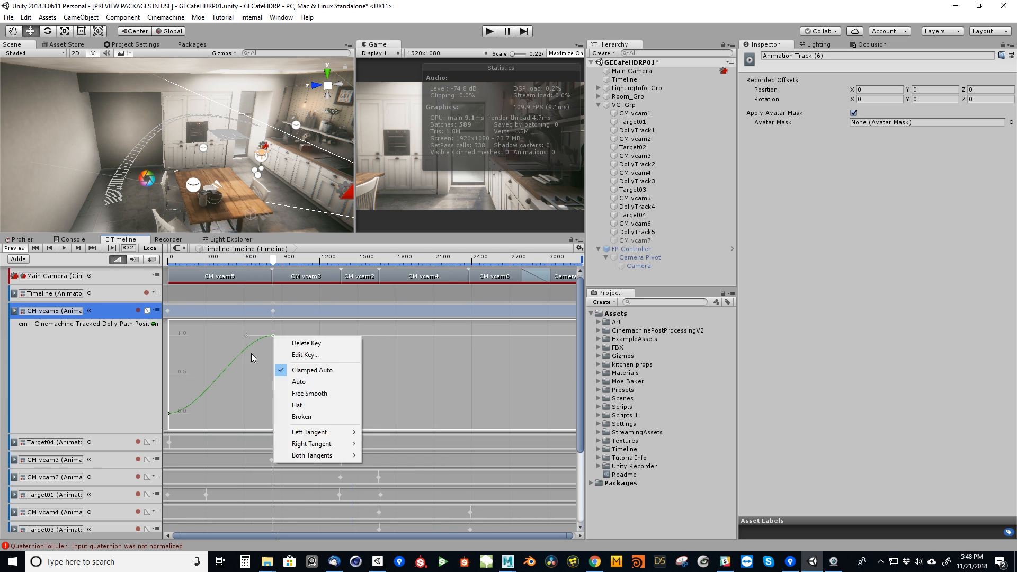
click(251, 354)
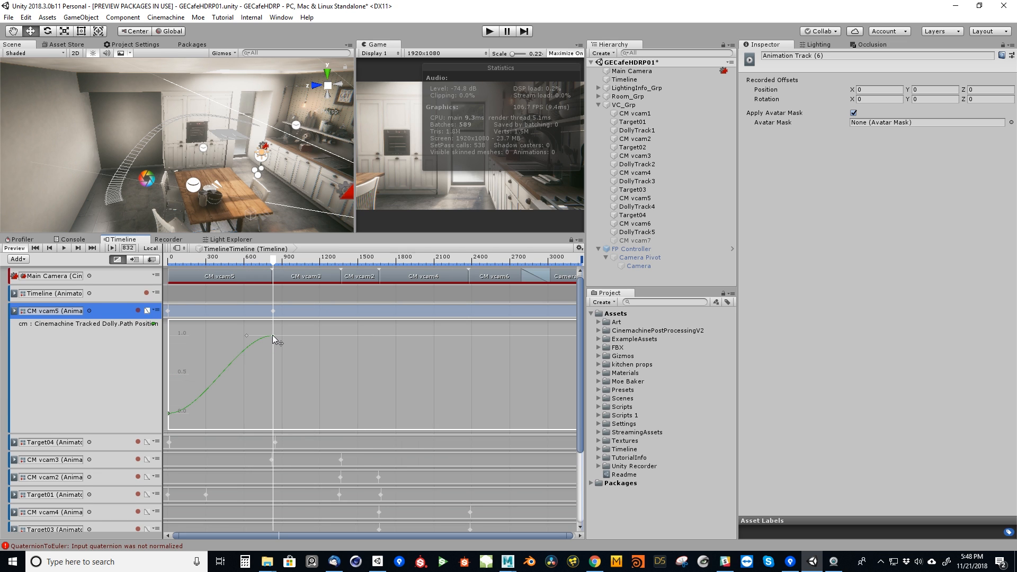
right_click(273, 335)
click(306, 355)
key(Return)
Return the playhead to frame 0, preview the whole camera sequence in Play mode and stop playback.
click(237, 260)
drag(237, 260, 168, 281)
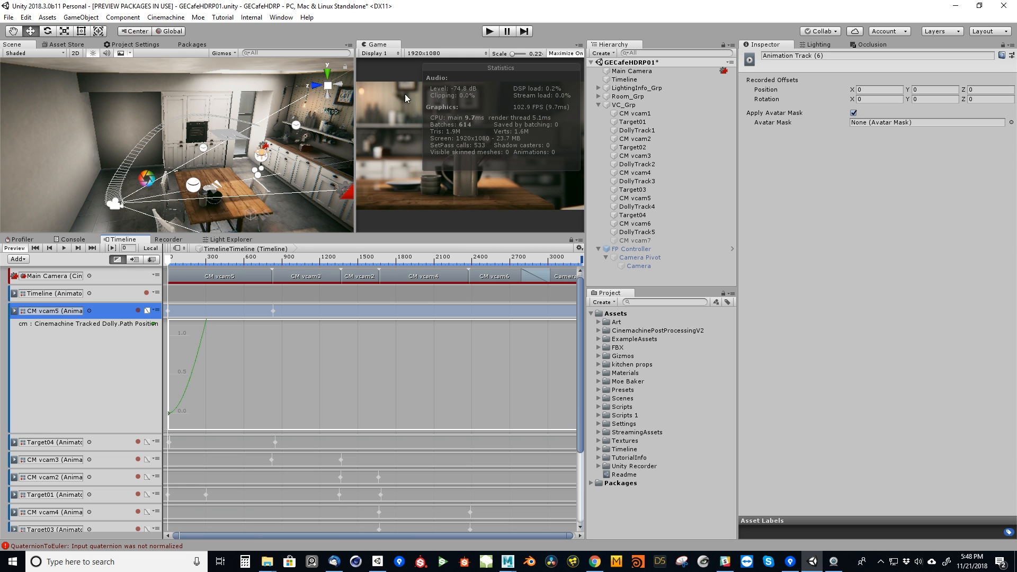
drag(168, 260, 169, 284)
click(488, 31)
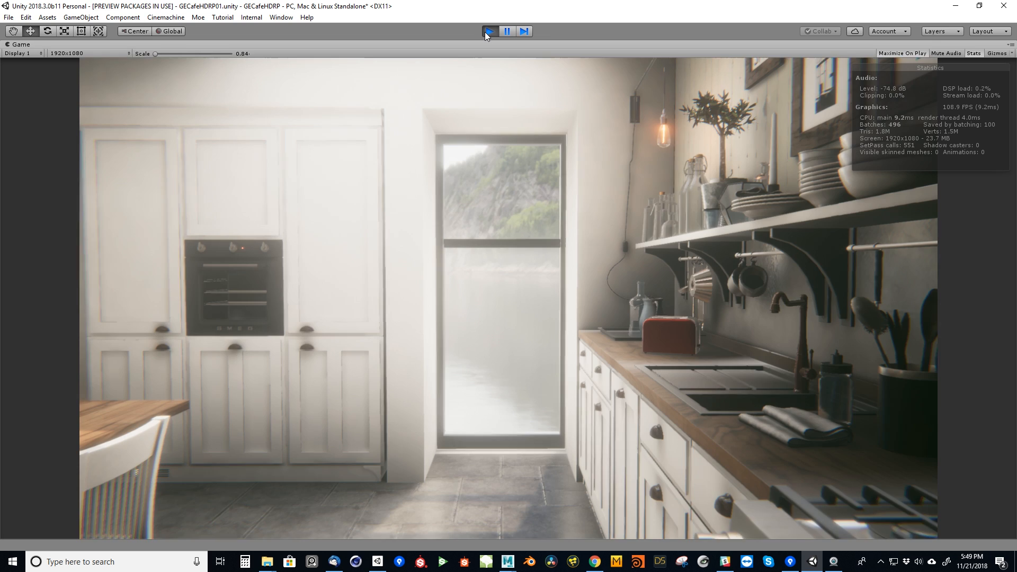
click(485, 32)
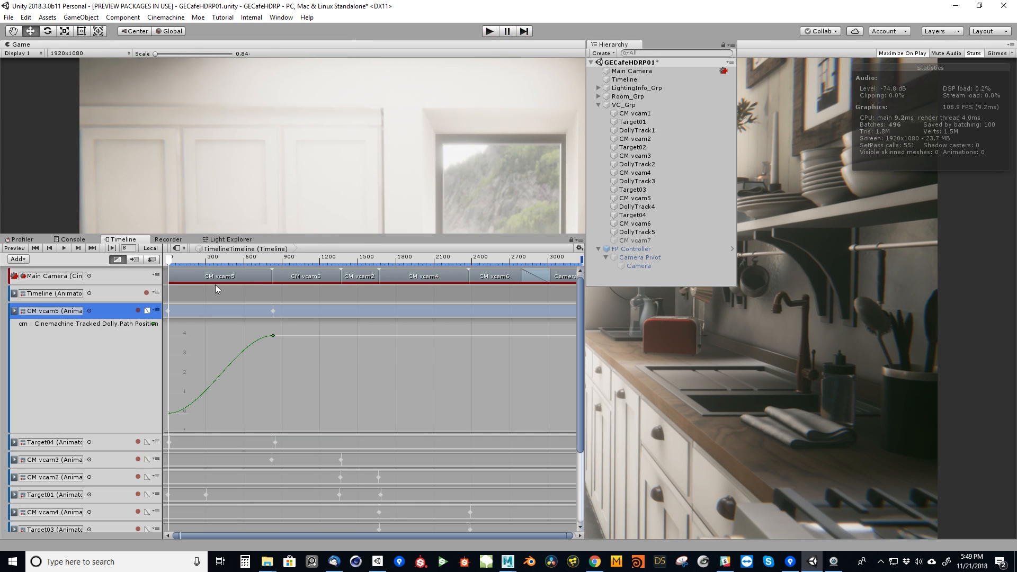
Review the CM vcam5 shot at frame 556 and hide the track's animation curve.
drag(171, 260, 237, 279)
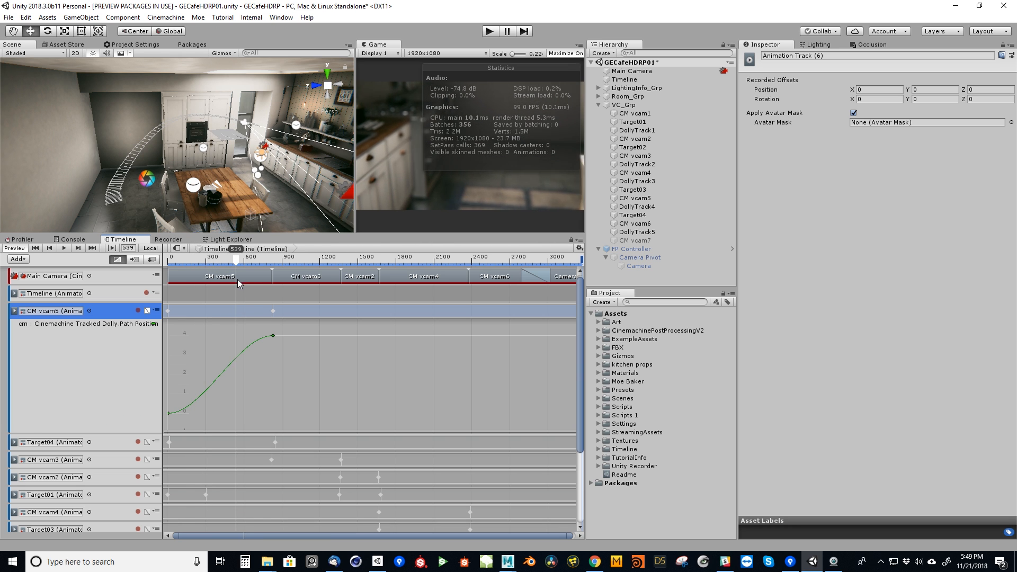
click(157, 312)
click(127, 334)
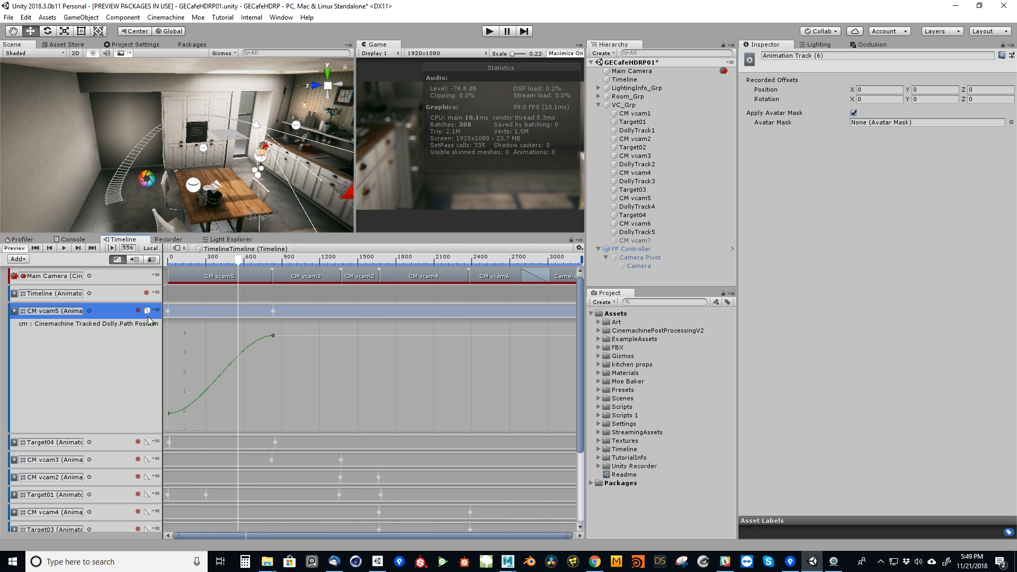
click(147, 312)
Move the playhead to frame 874, enlarge the Game view and turn off its statistics overlay.
drag(237, 259, 279, 325)
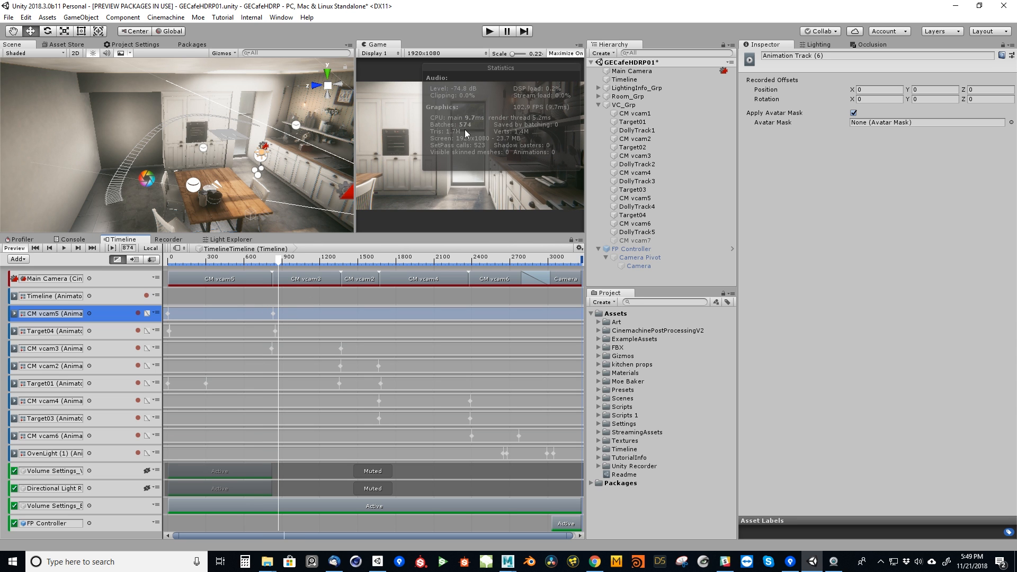
drag(355, 103, 276, 135)
click(539, 53)
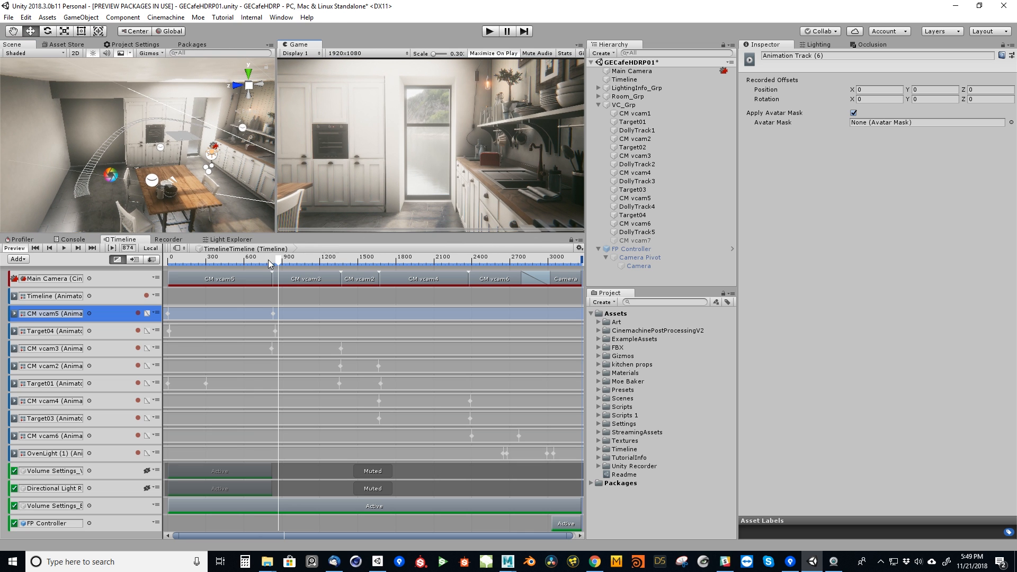
Select the CM vcam3 clip on the Main Camera track and examine its virtual camera settings, available extensions and Bloom post-processing override.
click(311, 280)
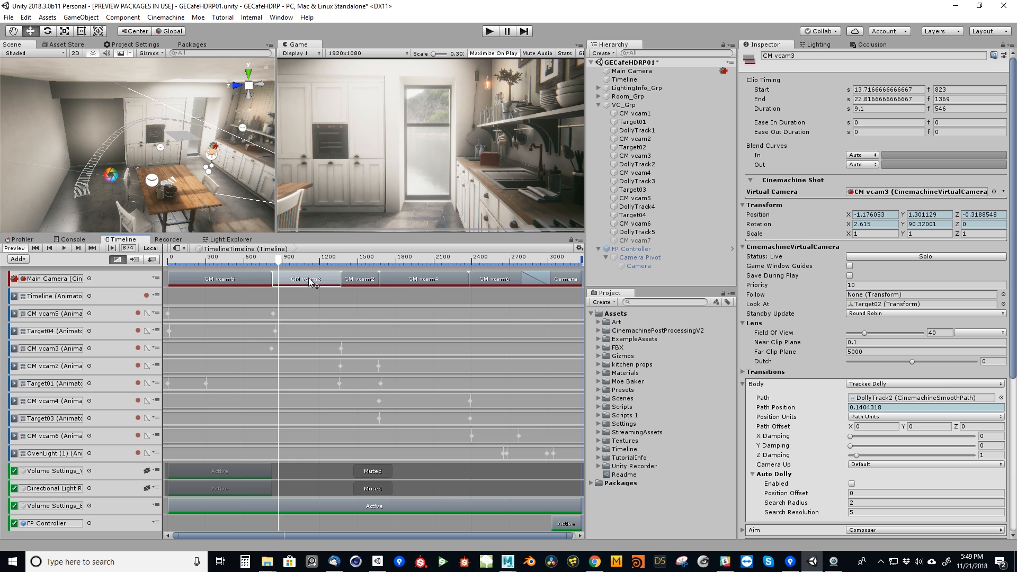
click(744, 248)
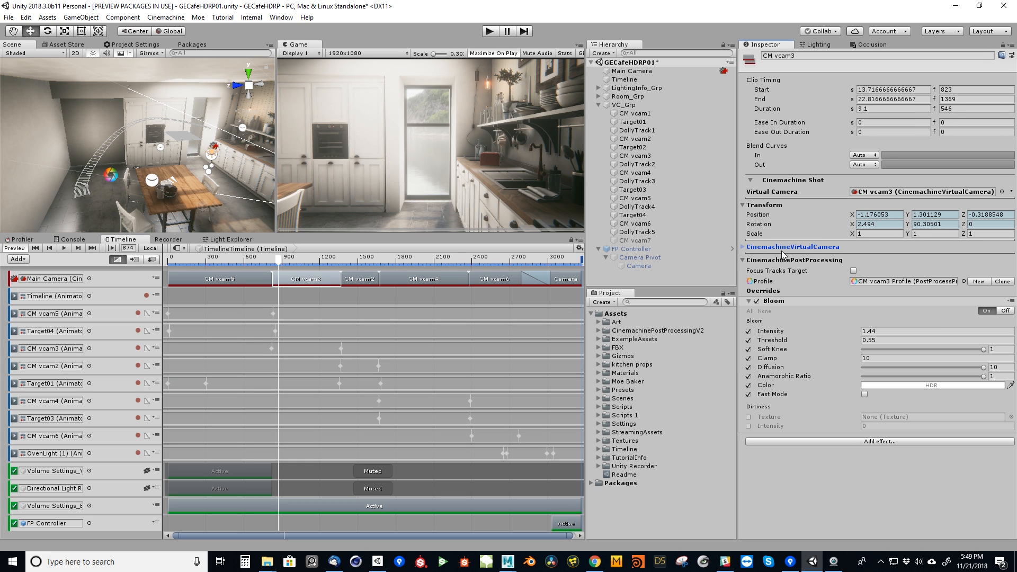
click(744, 248)
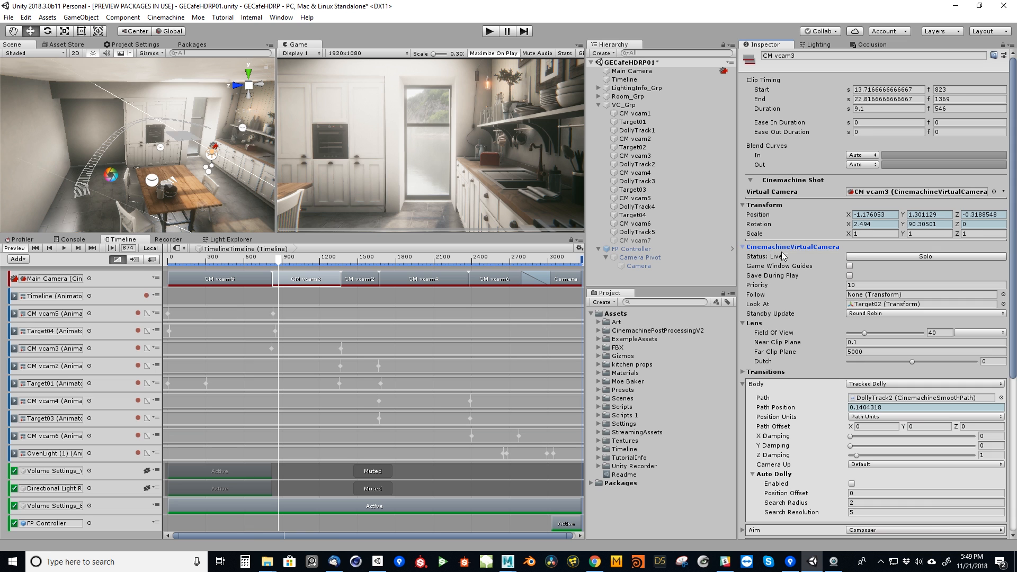
scroll(911, 394, down, 5)
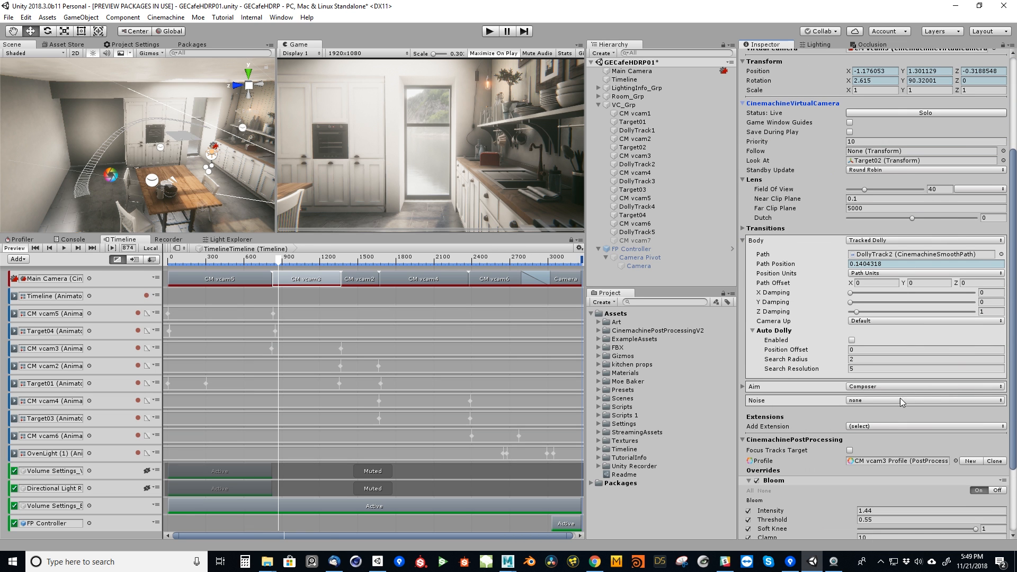
click(871, 427)
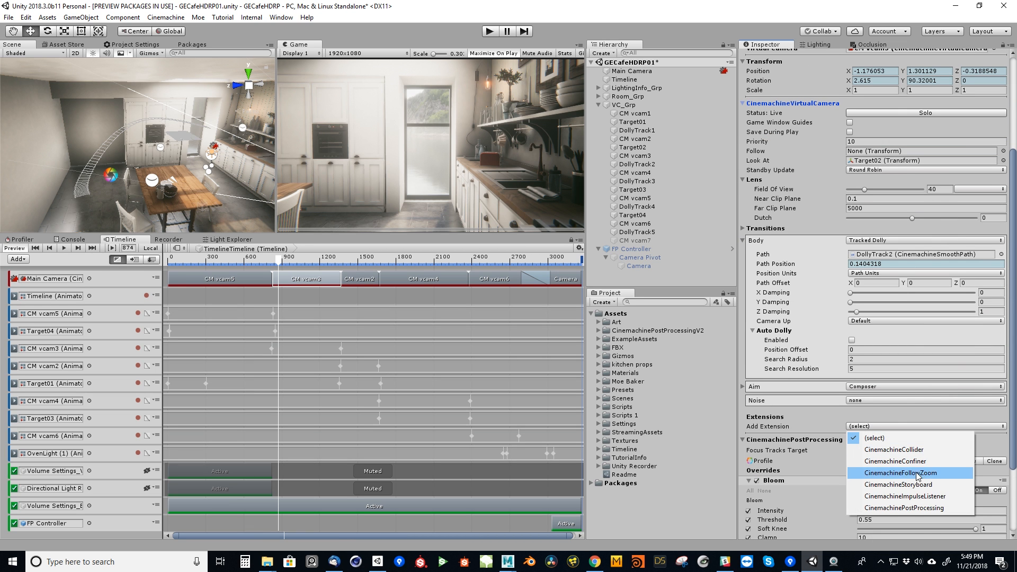
click(1015, 350)
scroll(907, 374, down, 3)
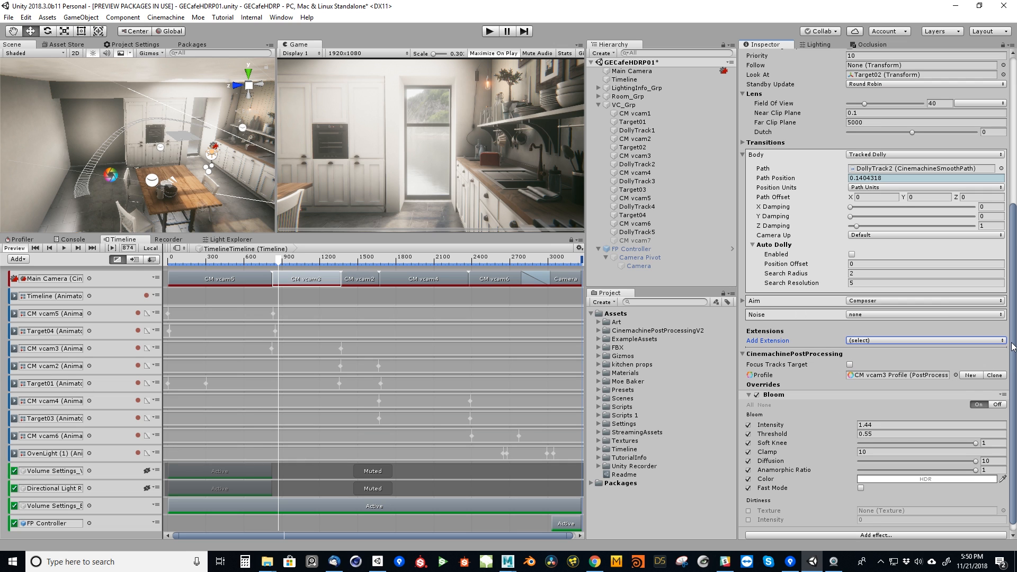
drag(1014, 356, 1014, 364)
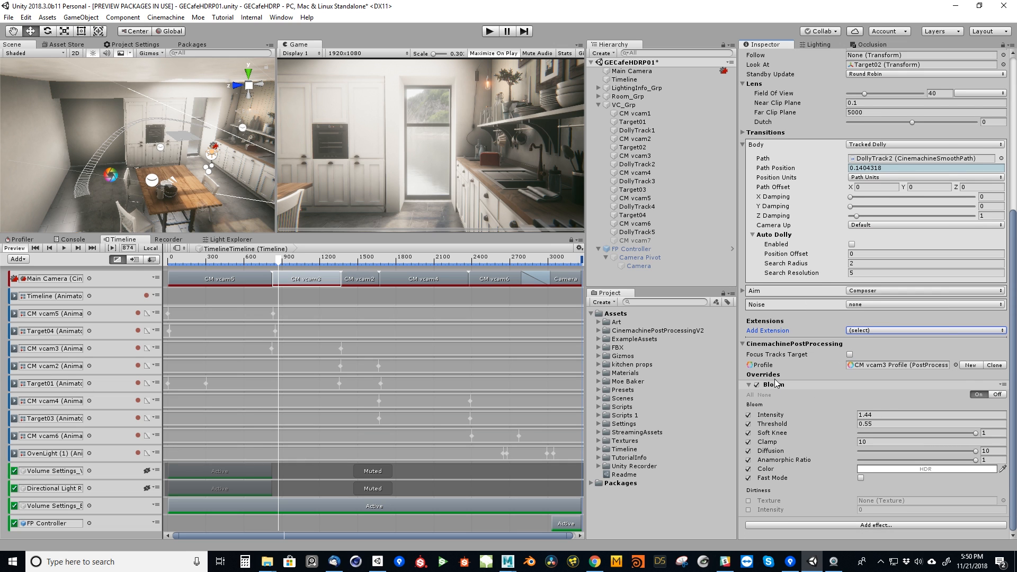
Compare CM vcam3's image with Bloom off and on, try a Bloom Intensity of 2.1 and return it to 1.44.
click(757, 385)
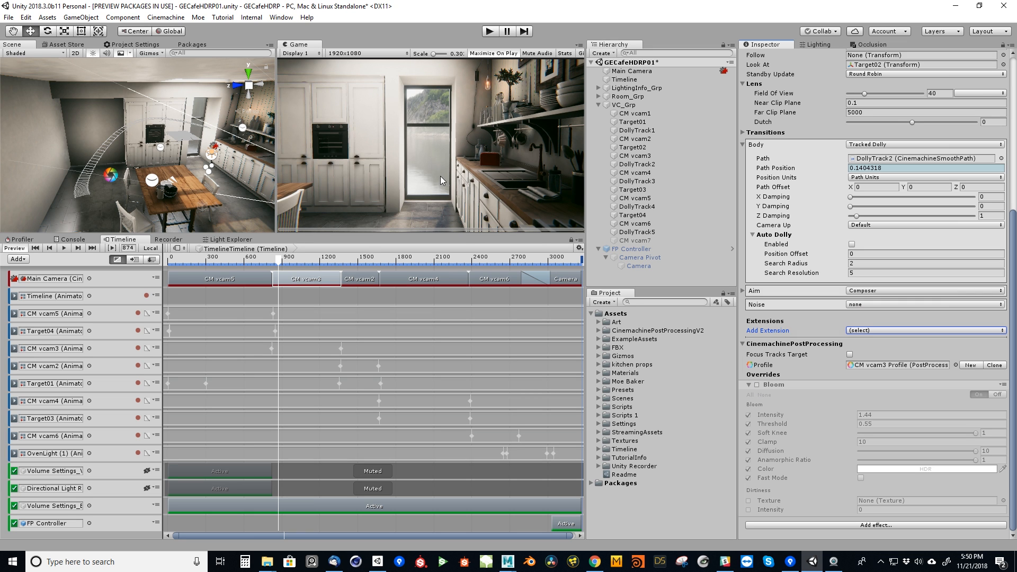
click(757, 385)
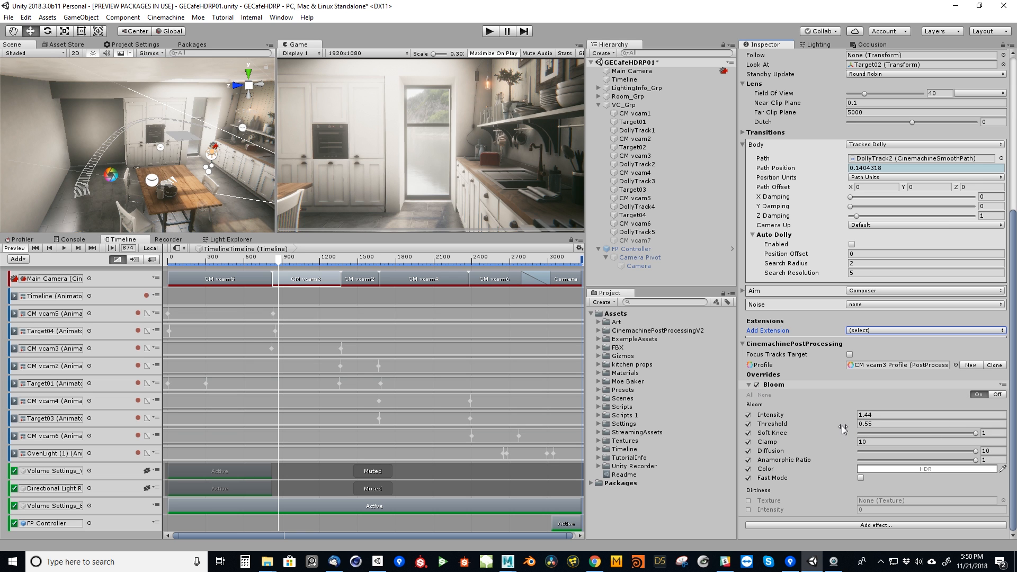
click(862, 416)
text(2.56)
mouse_move(818, 418)
mouse_down()
mouse_move(808, 418)
mouse_move(850, 419)
mouse_move(836, 415)
mouse_up()
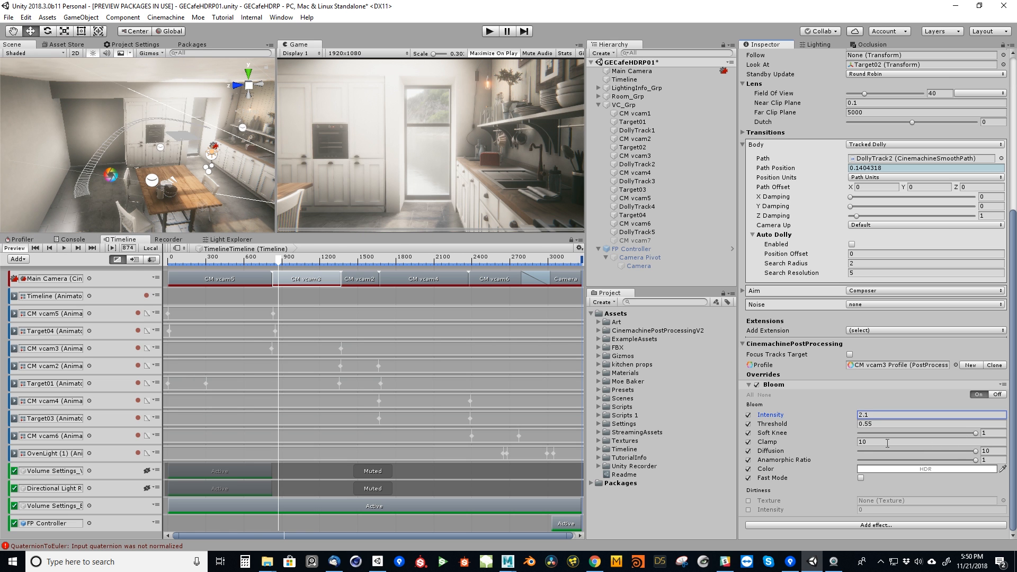
drag(974, 451, 1012, 451)
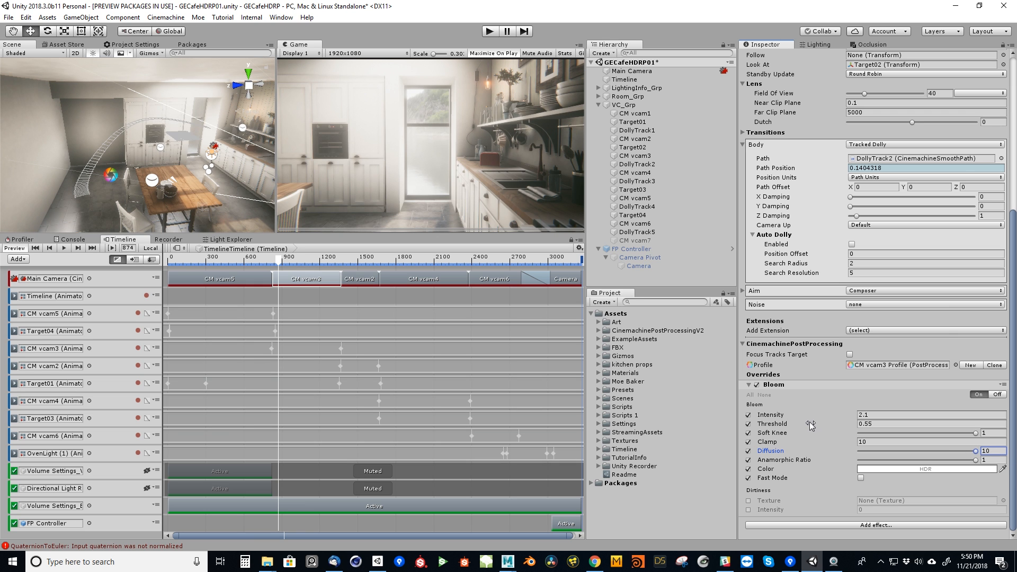
drag(807, 422, 852, 401)
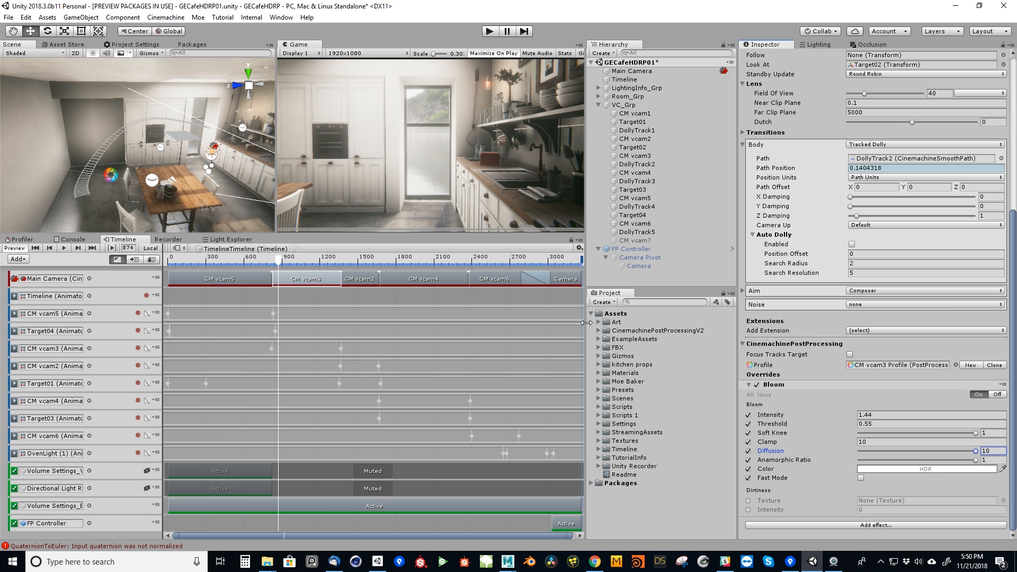
Move the playhead to the oven shot and inspect the OvenLight (1) point light inside LightingInfo_Grp.
drag(300, 262, 514, 360)
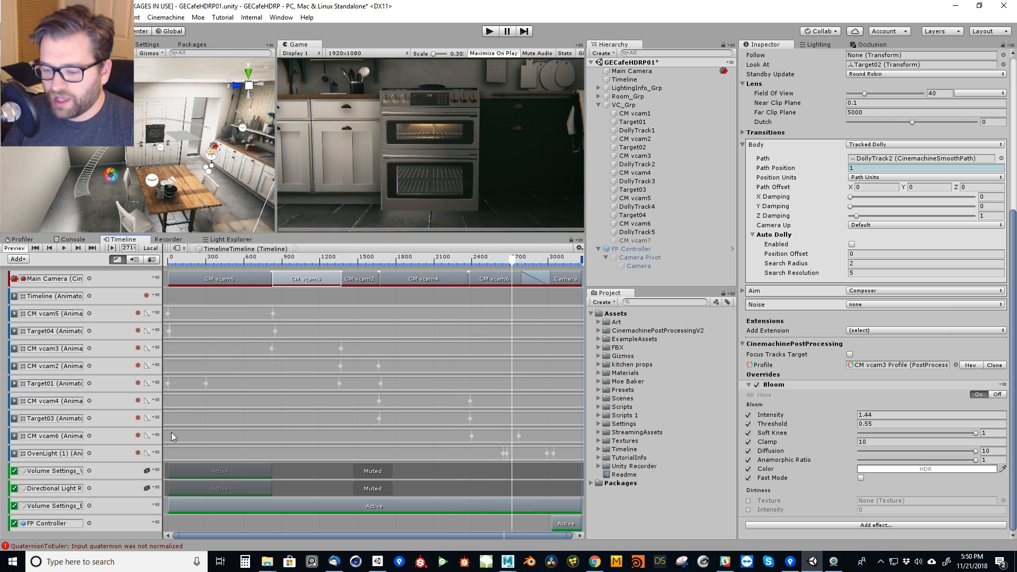
click(112, 459)
click(599, 104)
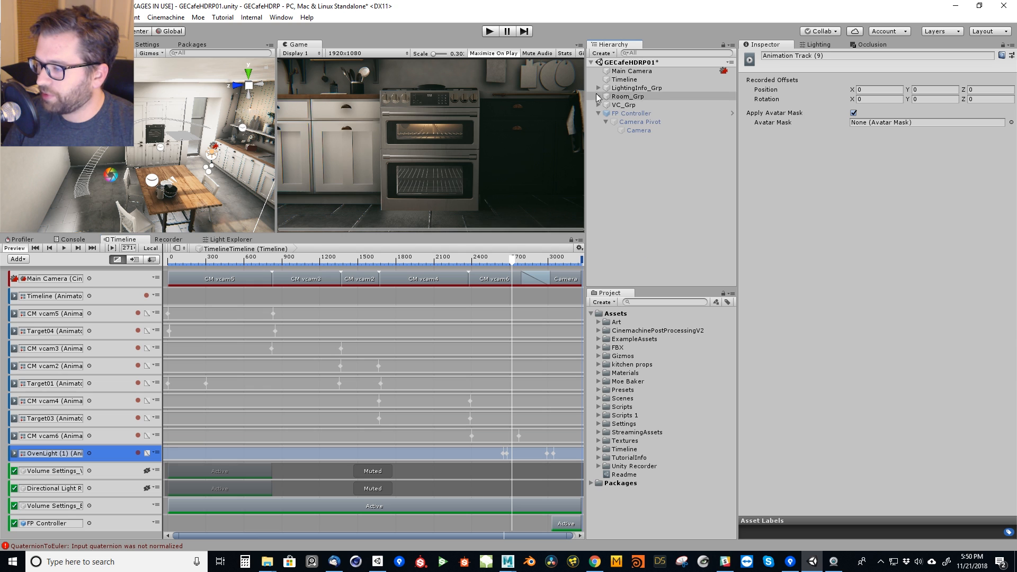
click(598, 88)
click(597, 88)
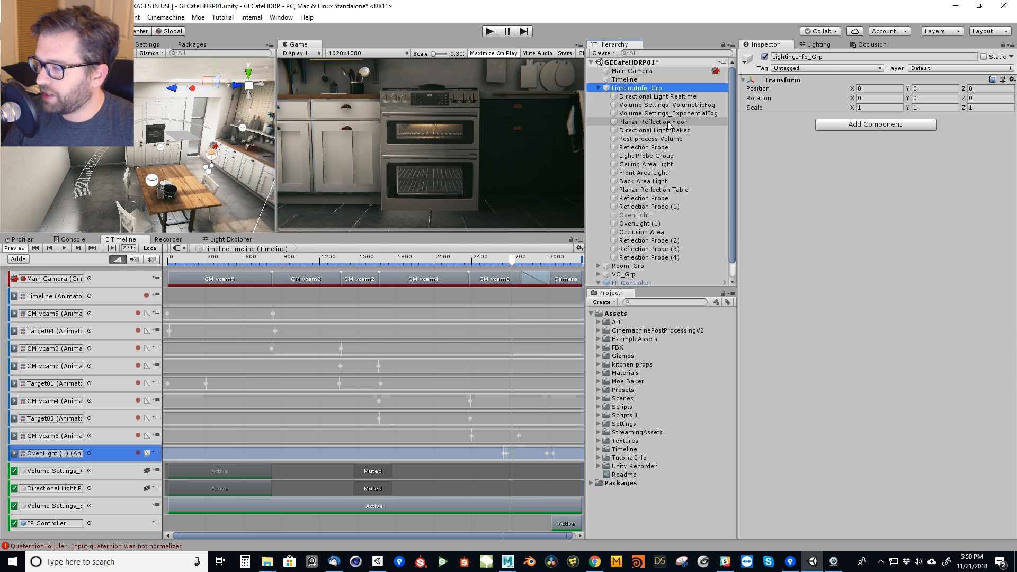
click(640, 223)
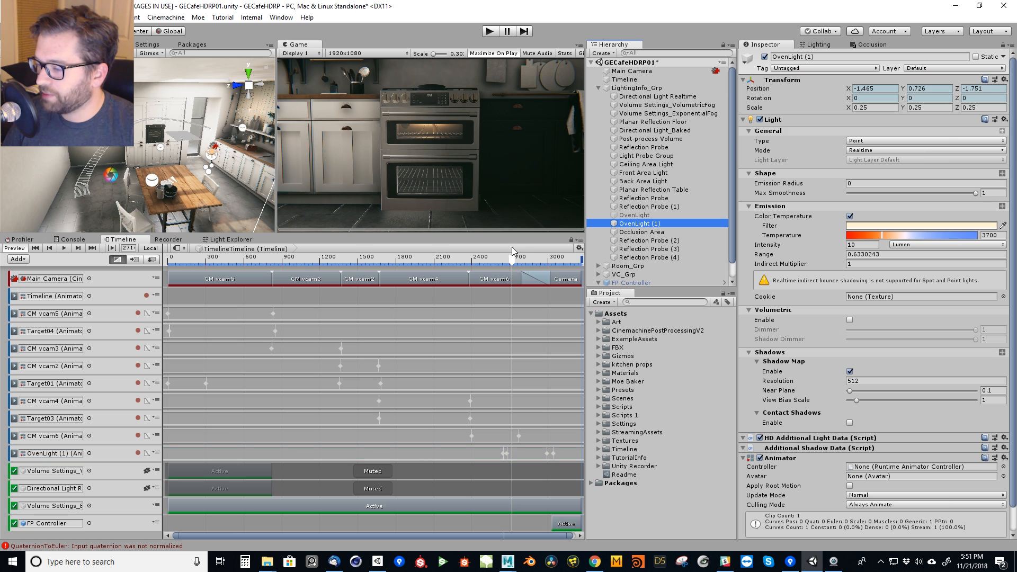
Scrub into the blend between the CM vcam6 and Camera clips and examine that part of the Timeline.
drag(508, 263, 533, 278)
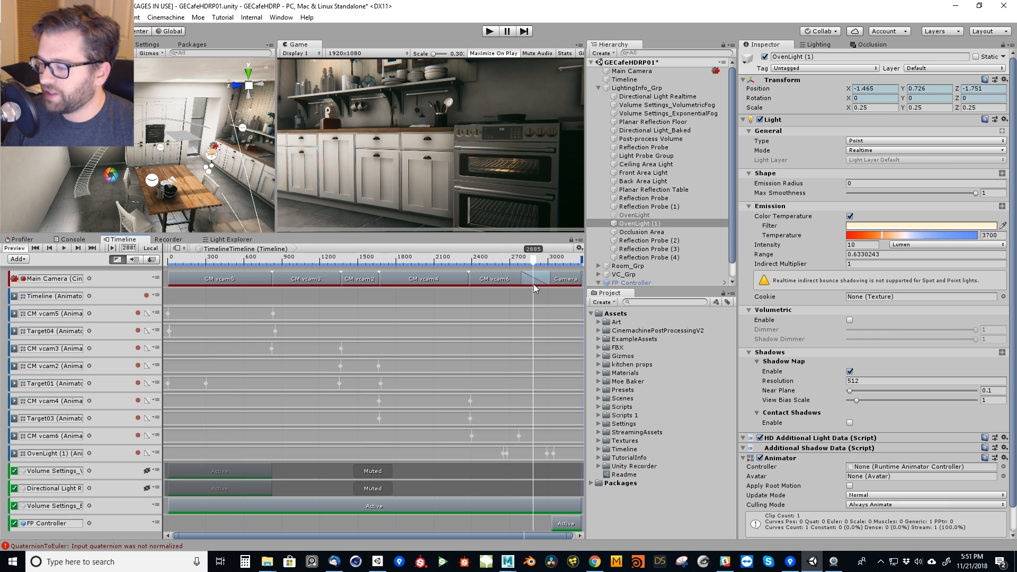
drag(512, 535, 516, 534)
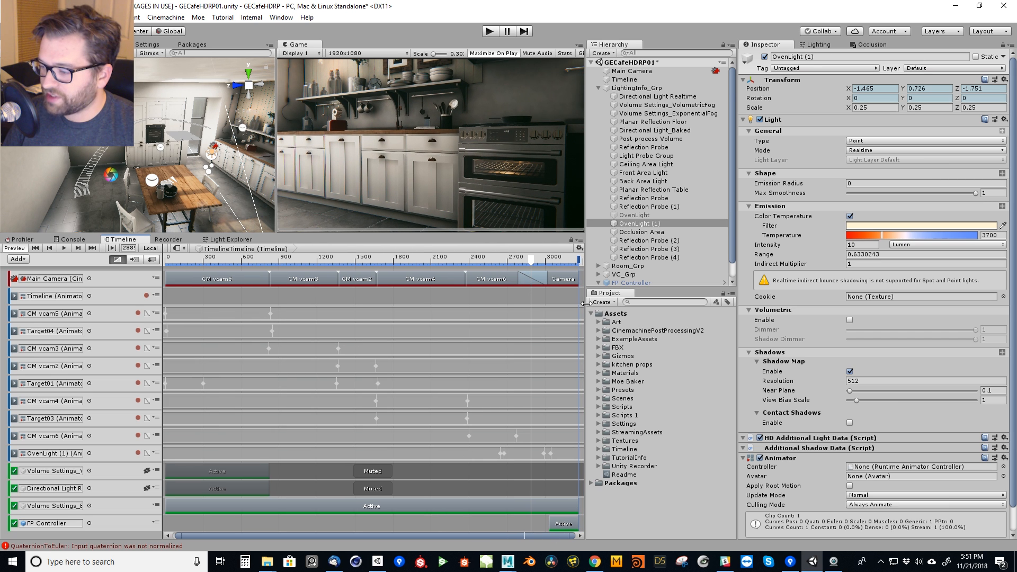
scroll(499, 297, down, 6)
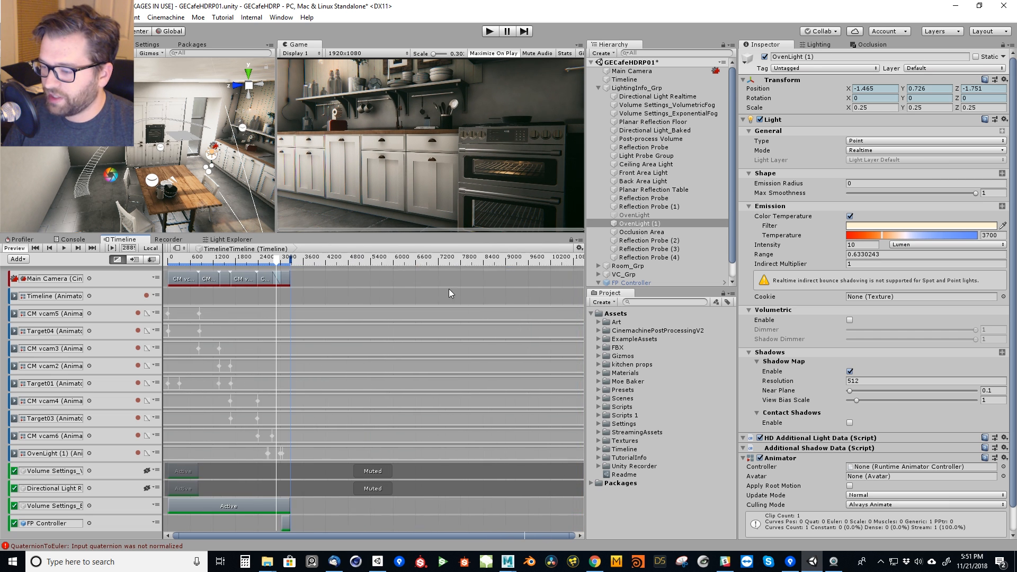
scroll(476, 304, up, 1)
click(466, 298)
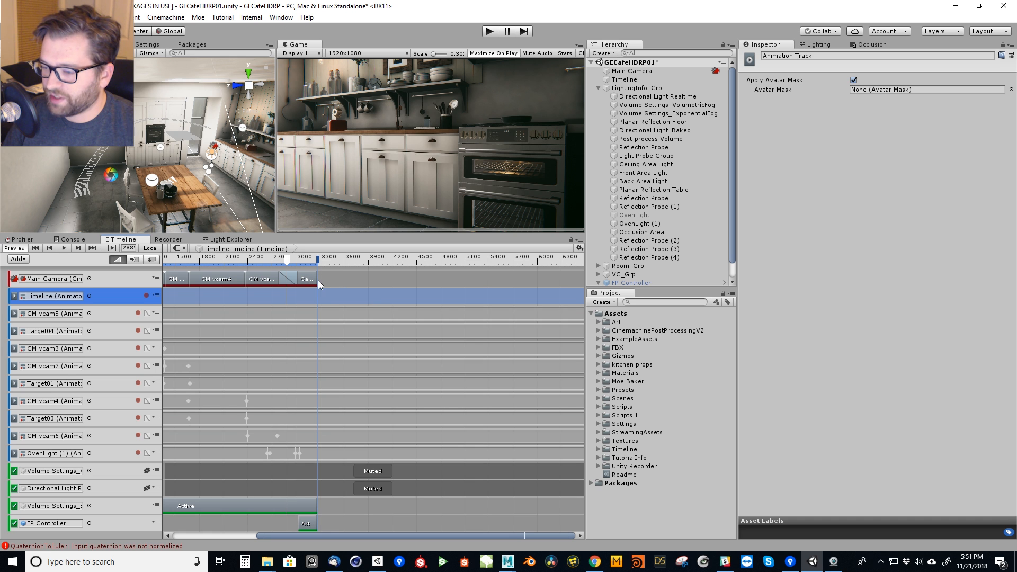
Try the Camera clip starting at frame 3018 without overlap and at frame 2883 with a short blend, previewing the transition.
drag(312, 281, 288, 268)
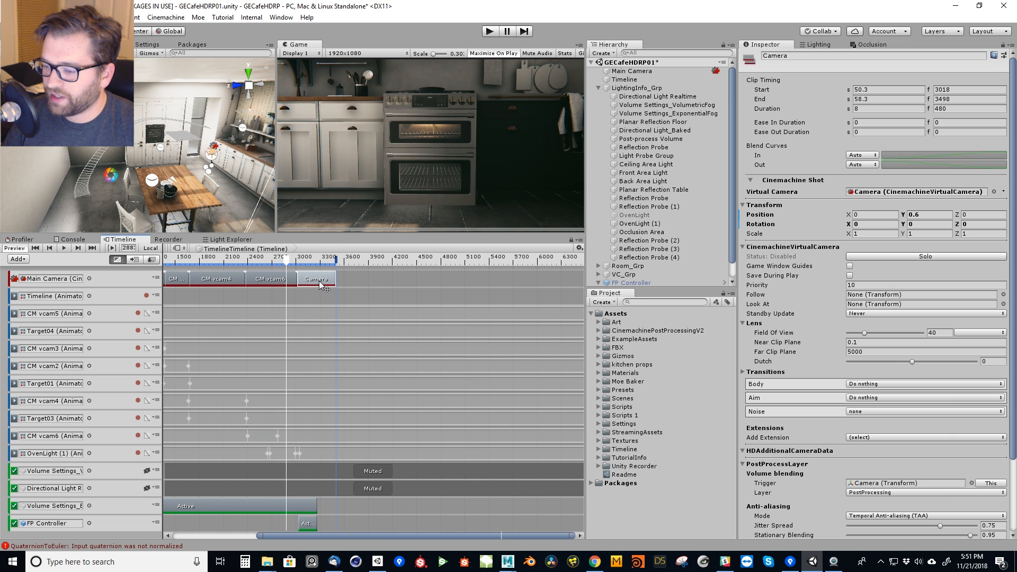
drag(321, 286, 282, 269)
click(64, 247)
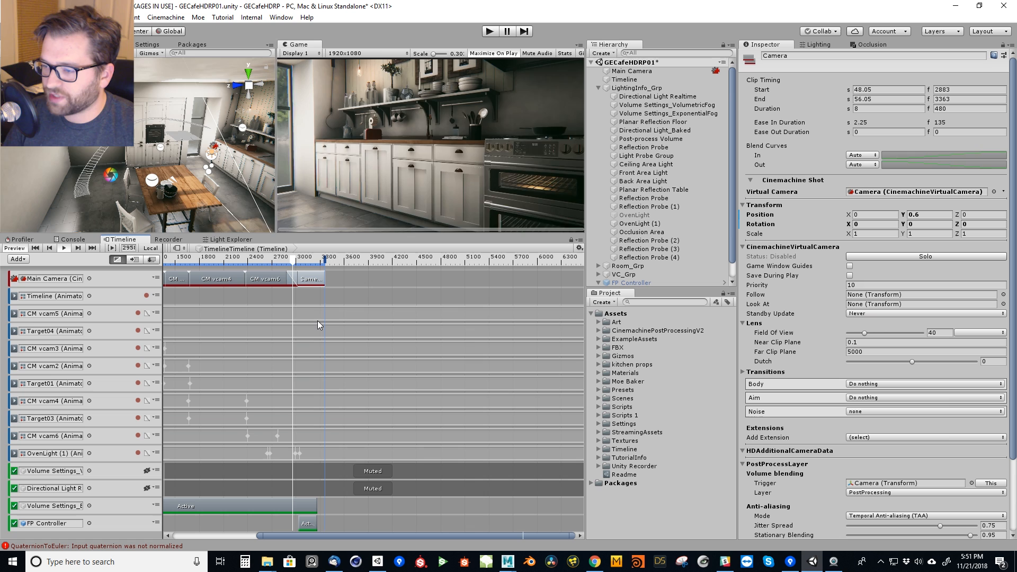
click(65, 248)
Move the Camera clip to start at frame 2787 and play the longer blend from CM vcam6.
drag(309, 284, 301, 283)
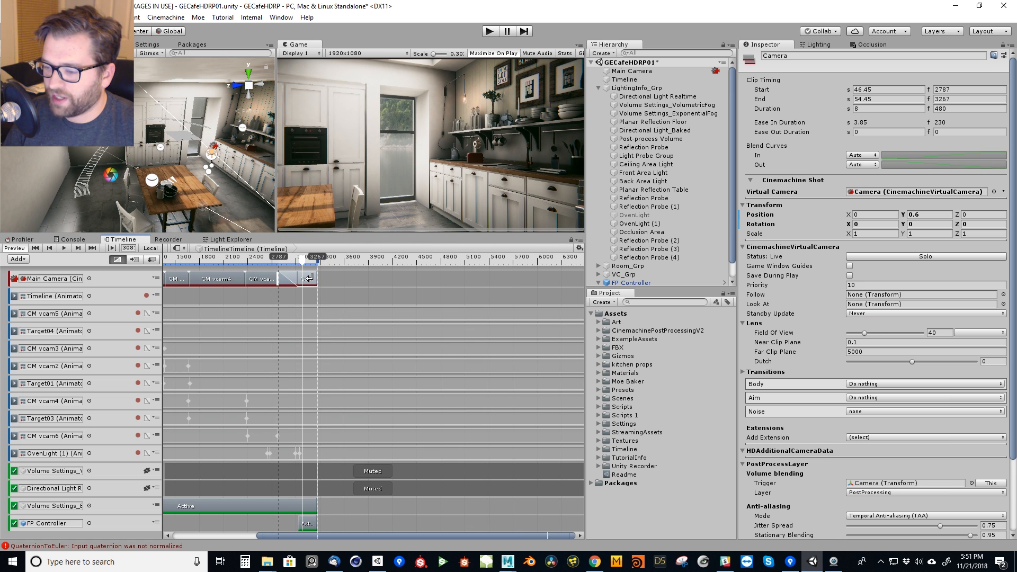
click(274, 260)
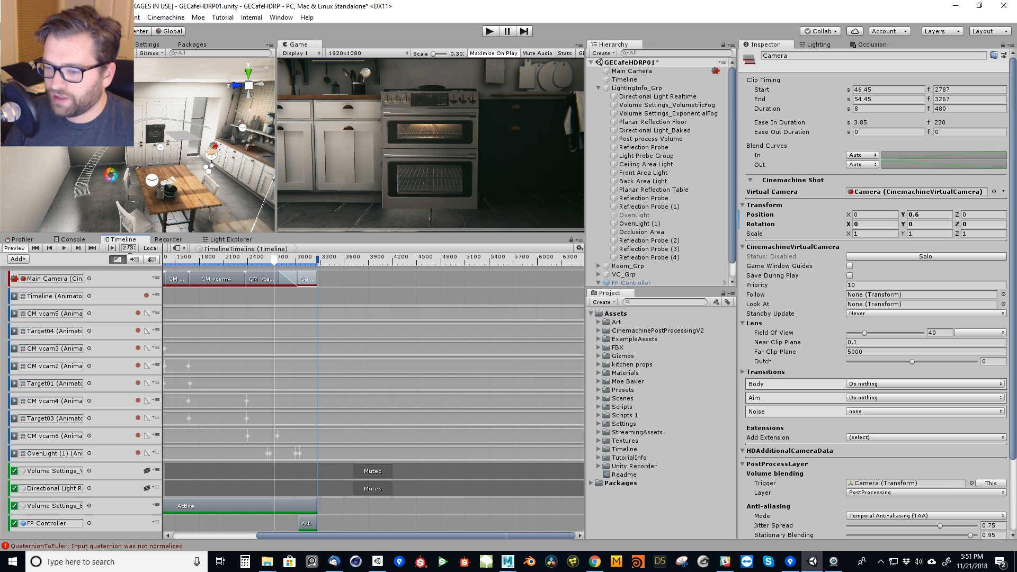
click(64, 248)
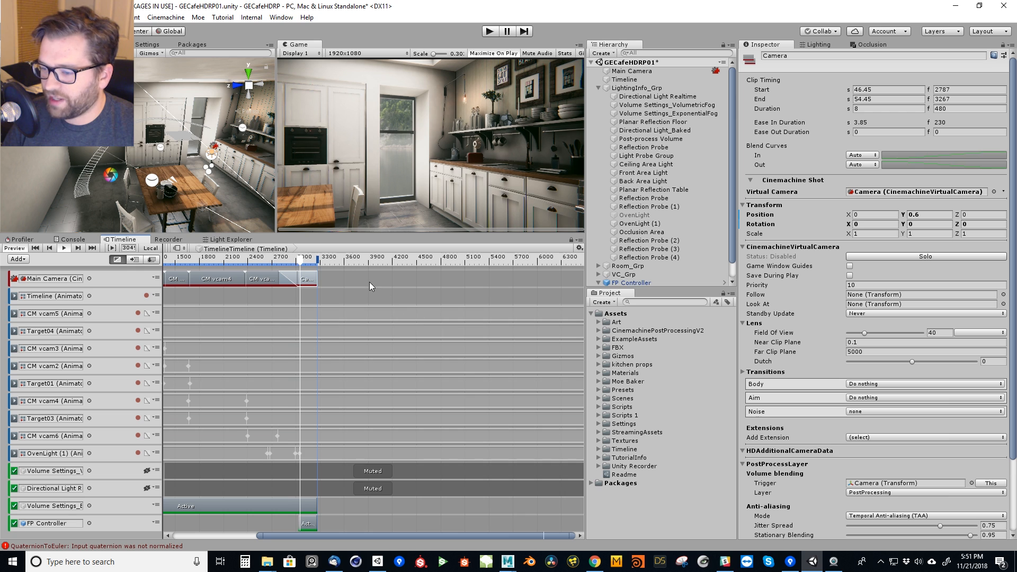
Examine the Timeline's animation tracks and the activation tracks for the volume settings, directional light and FP Controller.
drag(299, 261, 244, 281)
scroll(418, 313, down, 5)
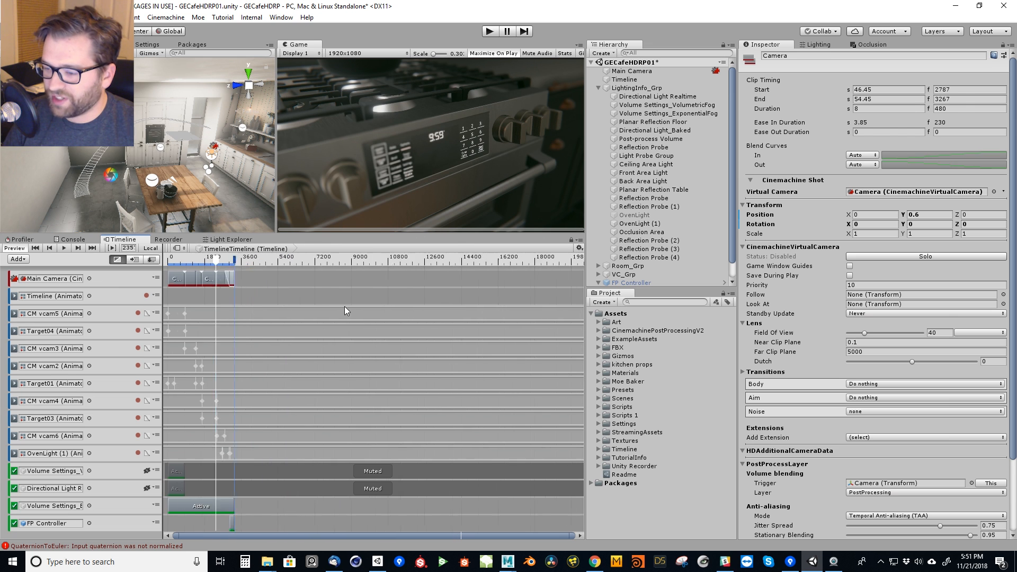
click(269, 314)
click(331, 300)
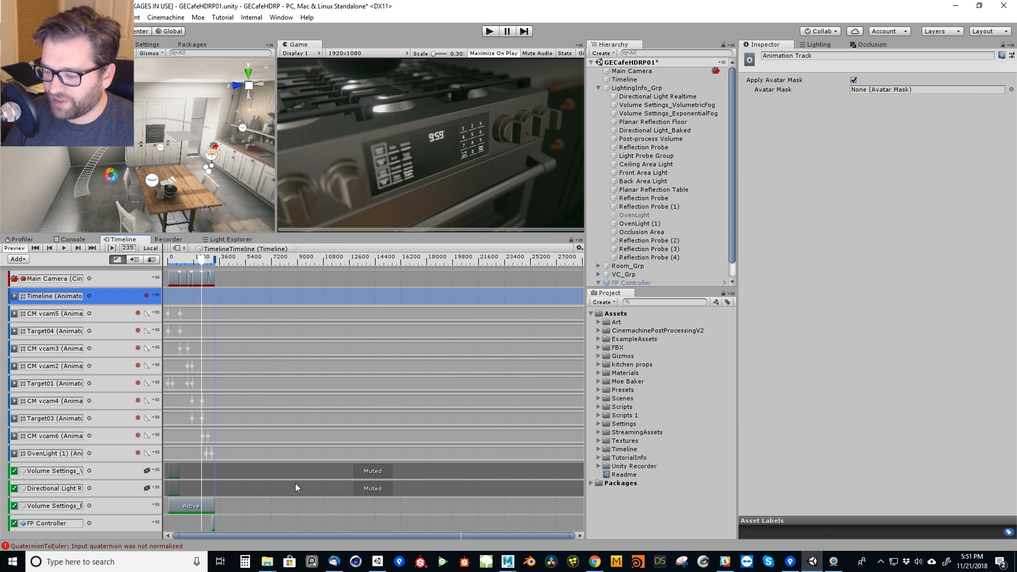
click(274, 503)
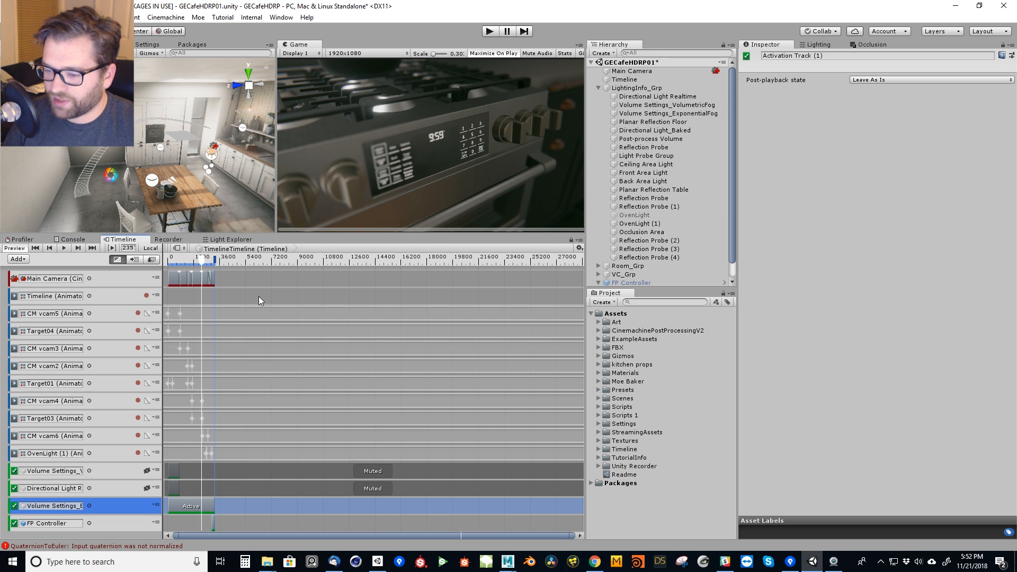
click(261, 523)
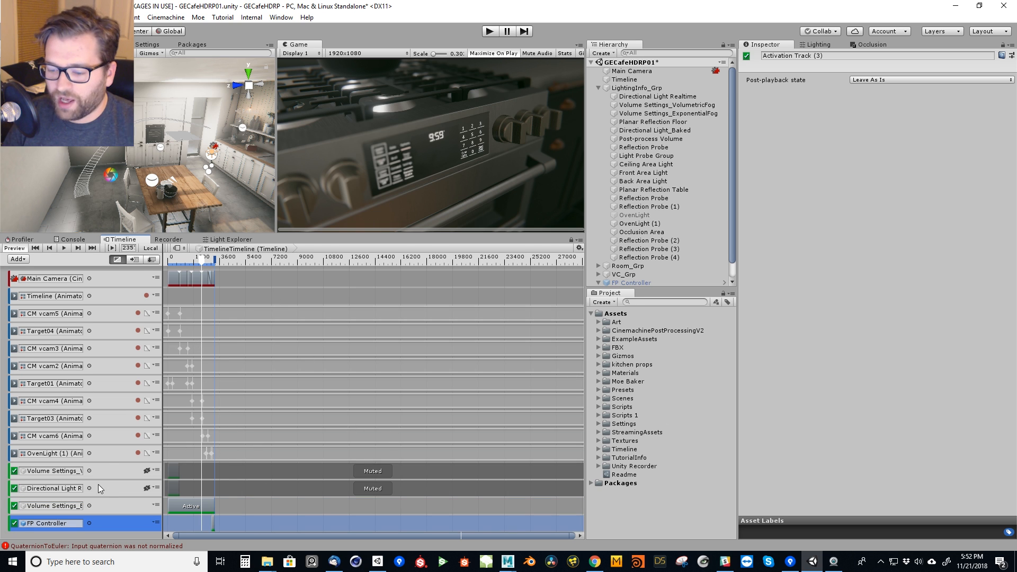
click(142, 479)
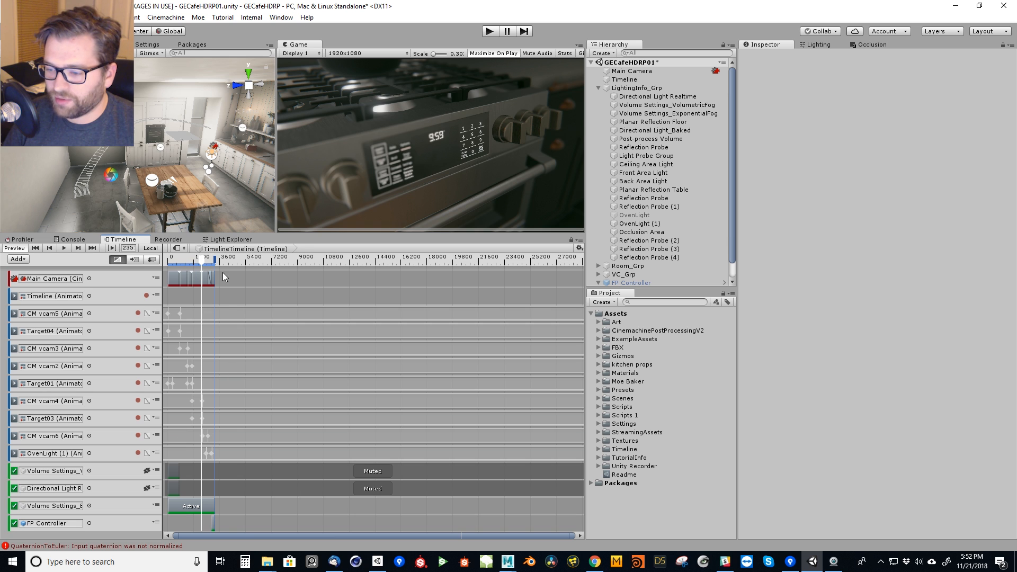
scroll(226, 299, up, 5)
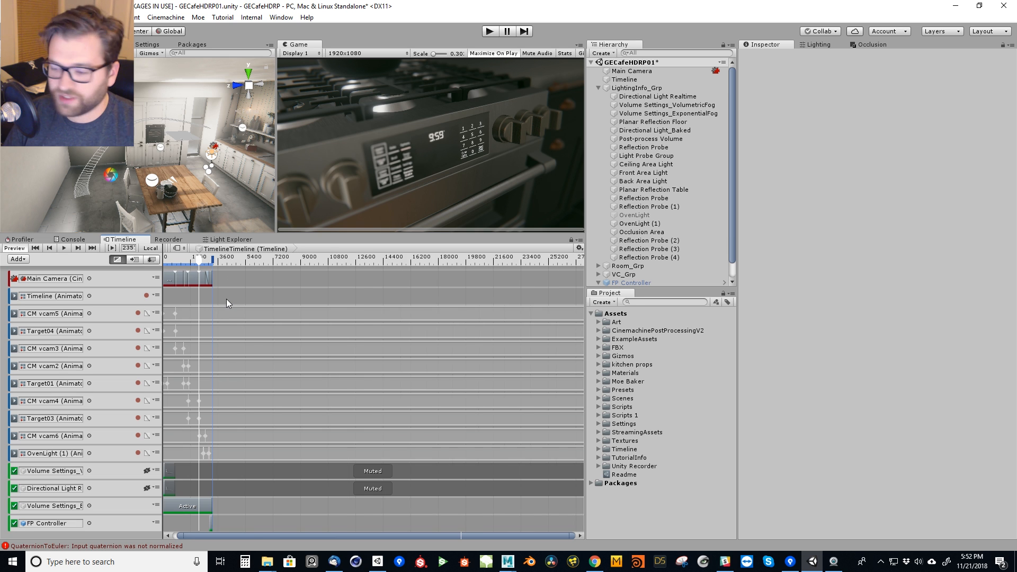
scroll(227, 297, up, 4)
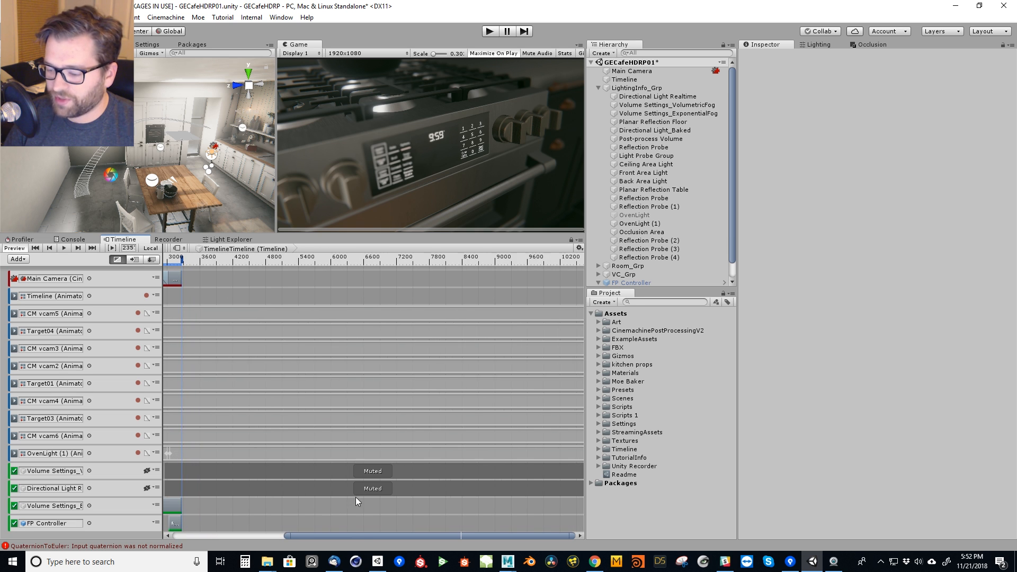
drag(358, 535, 216, 506)
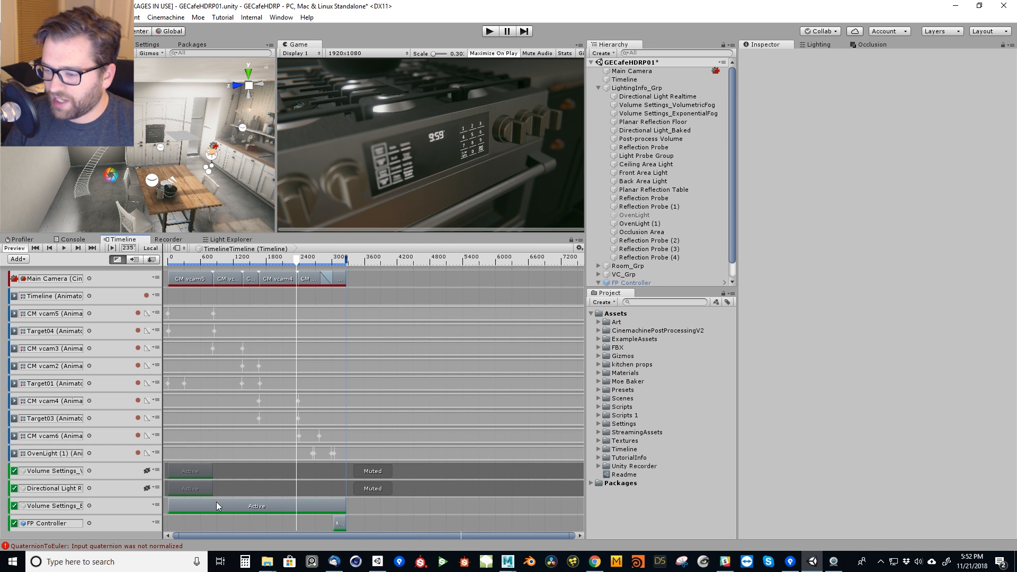
Widen the Timeline's track names and expand the Volume component of Volume Settings_ExponentialFog with the playhead near the start.
drag(281, 258, 171, 260)
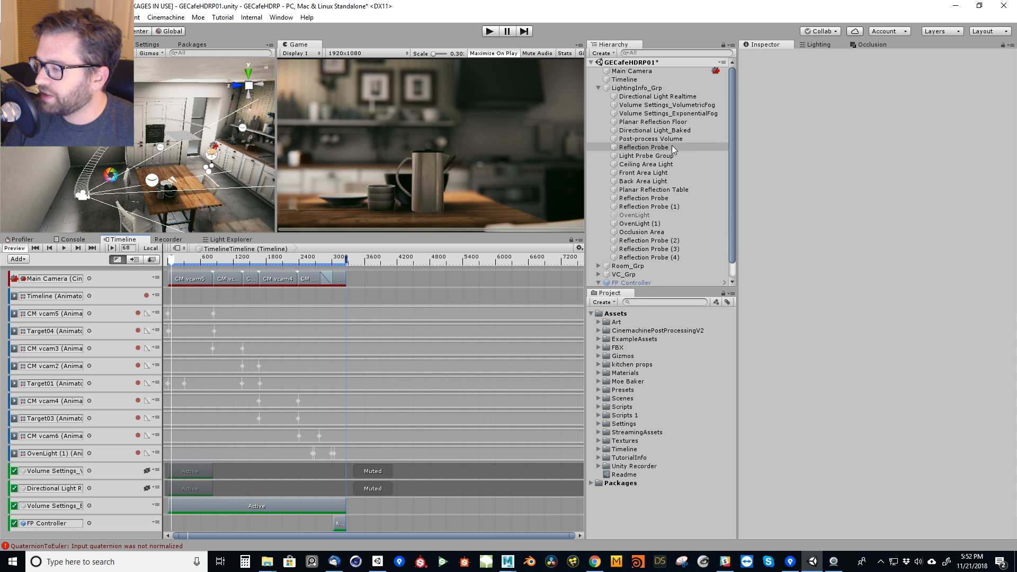
click(680, 113)
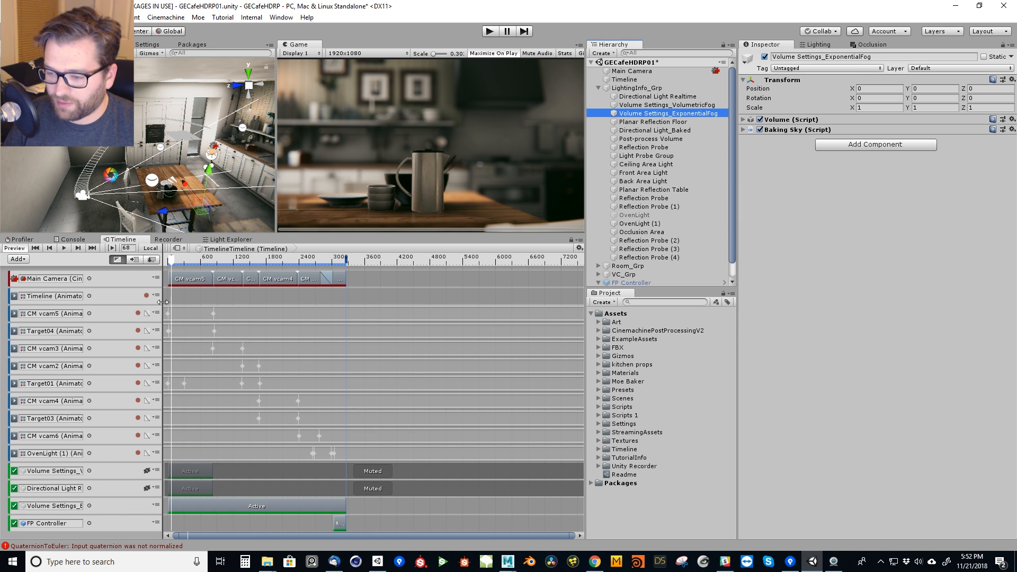
drag(163, 262, 197, 261)
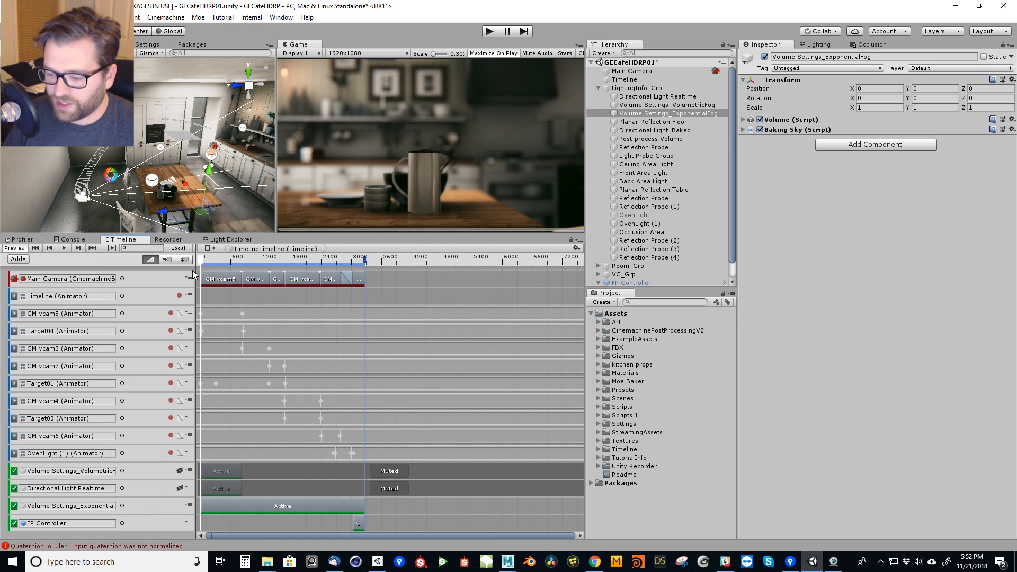
click(63, 507)
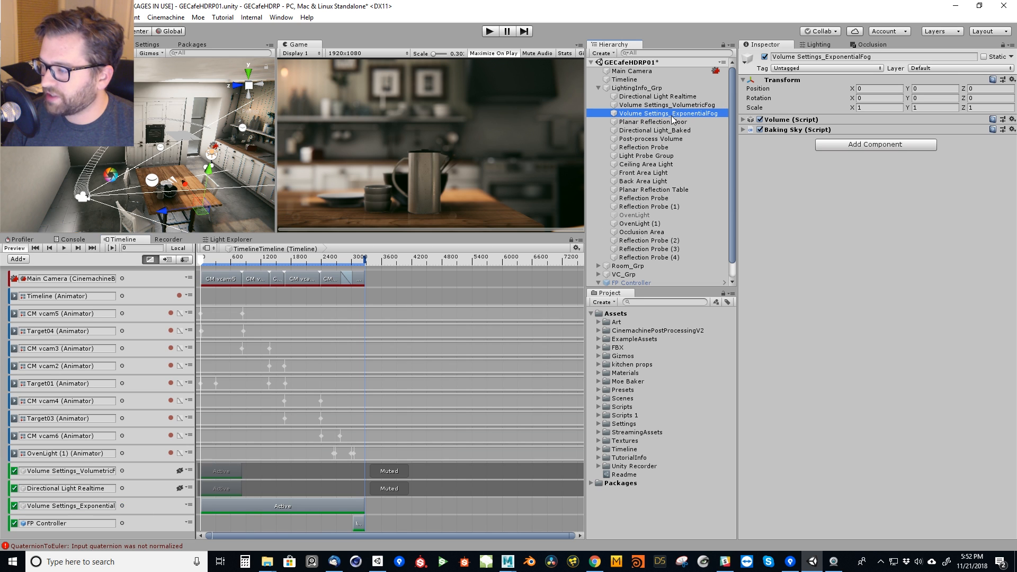
click(747, 119)
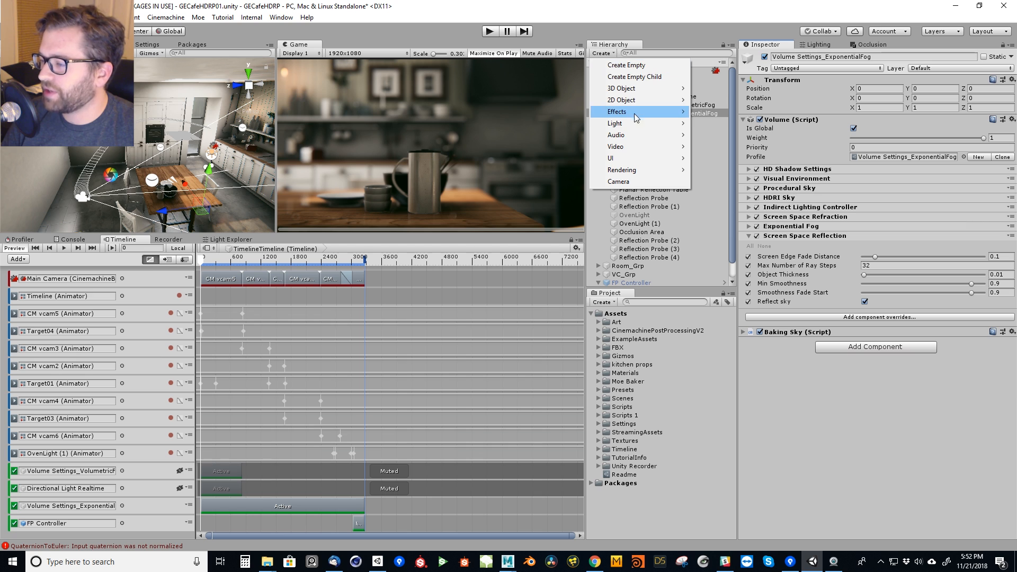
Look up the Scene Settings entry among the creatable Rendering objects and review the volume's HD Shadow Settings override.
mouse_move(634, 169)
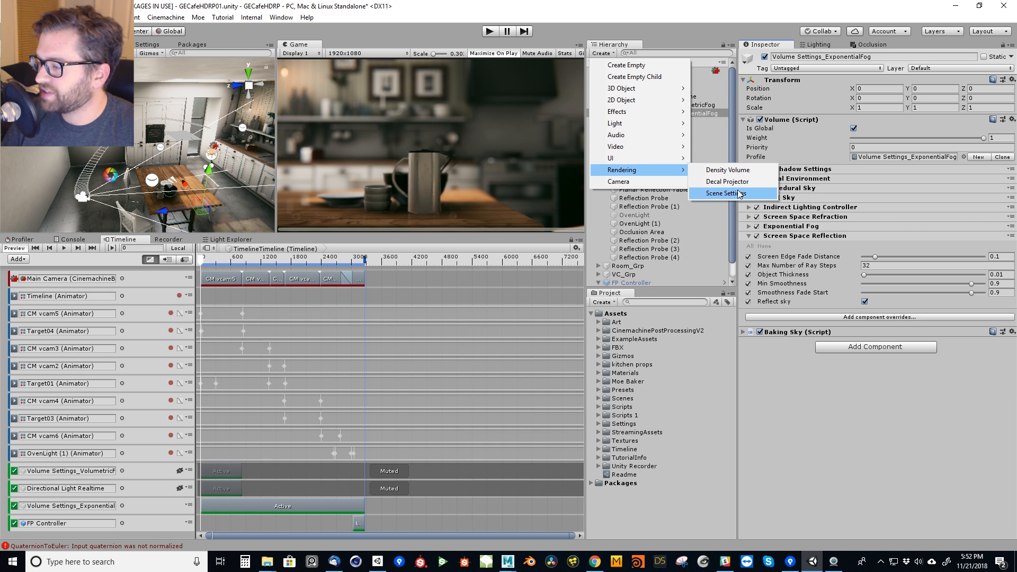
click(800, 447)
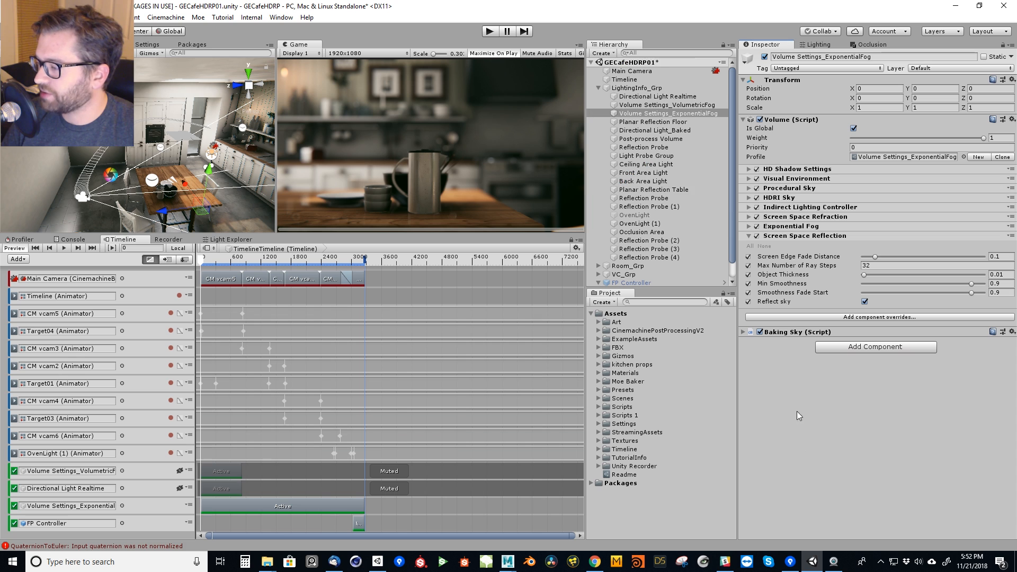
click(780, 170)
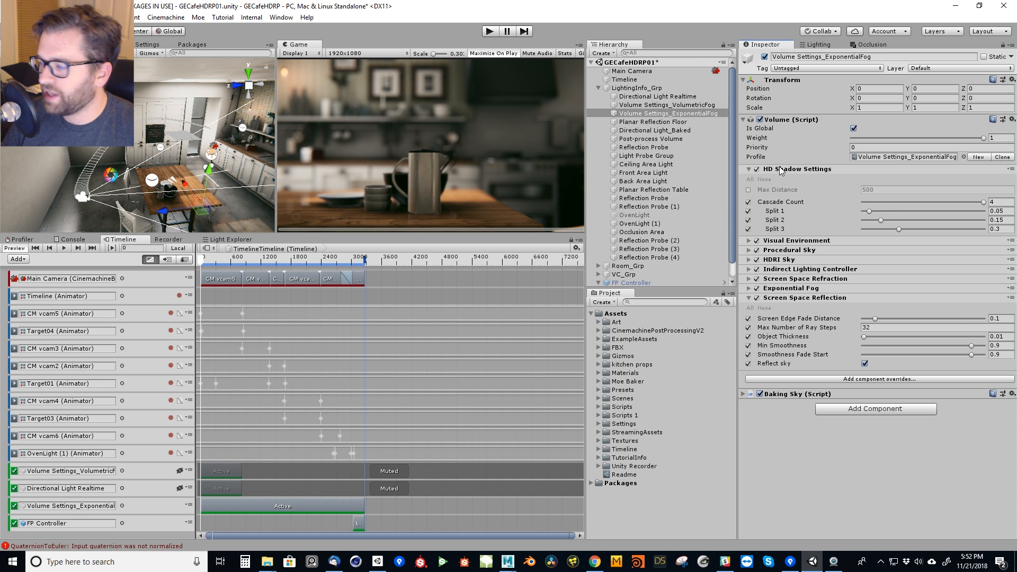
click(799, 170)
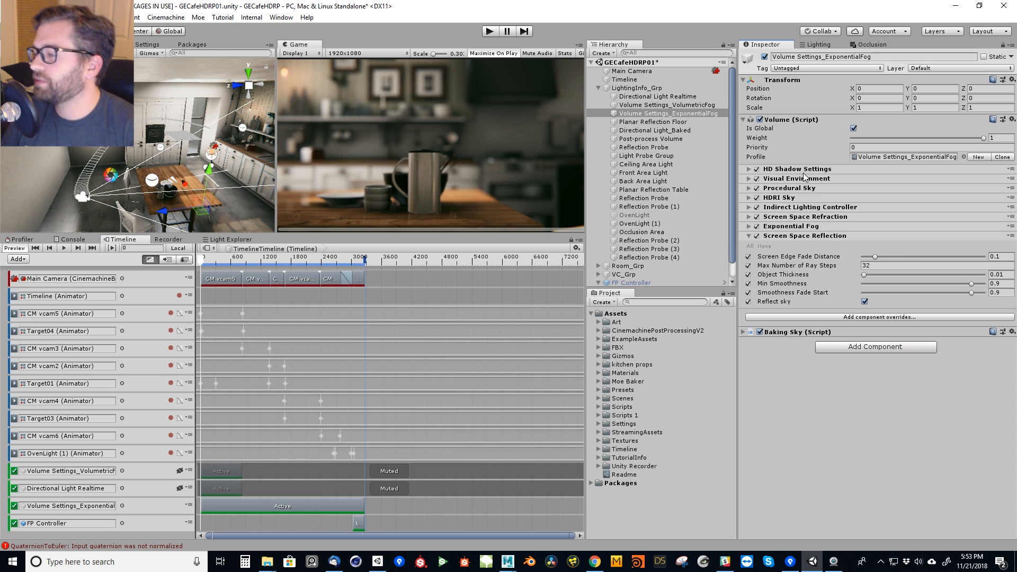
Expand the Visual Environment override, try ProceduralSky as the Sky Type and return it to HDRISky.
click(806, 179)
click(907, 199)
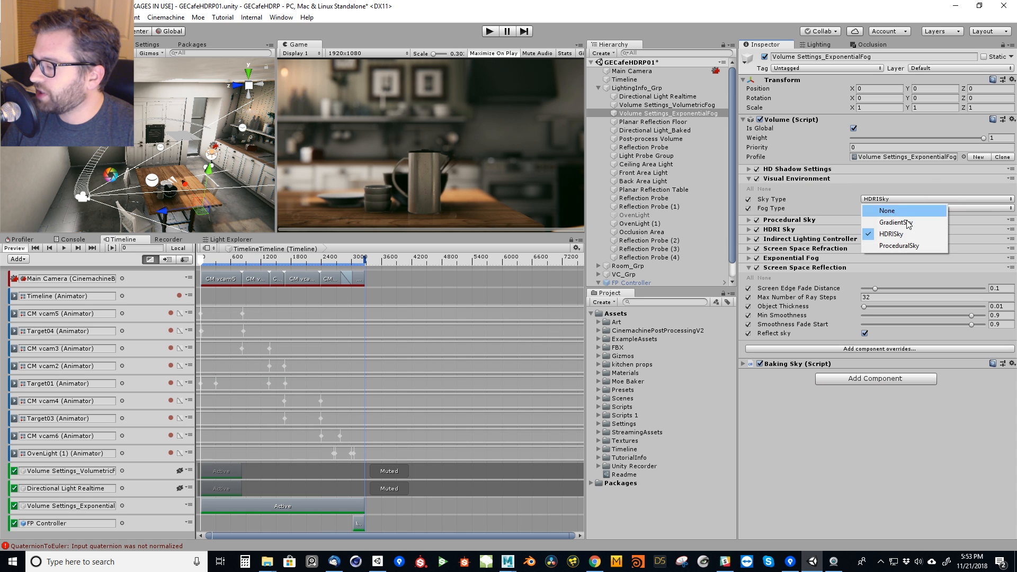
click(898, 240)
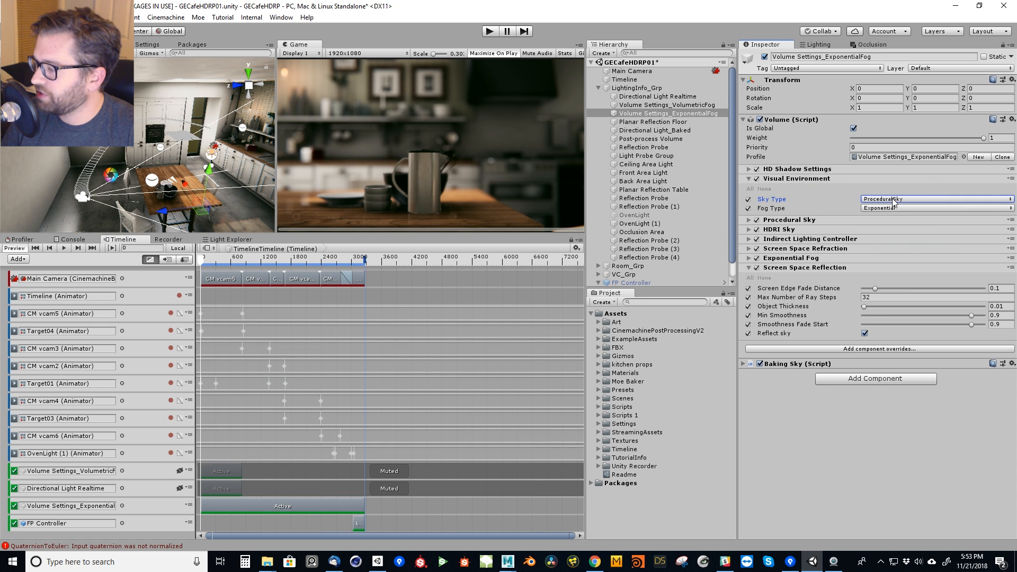
click(894, 199)
click(894, 235)
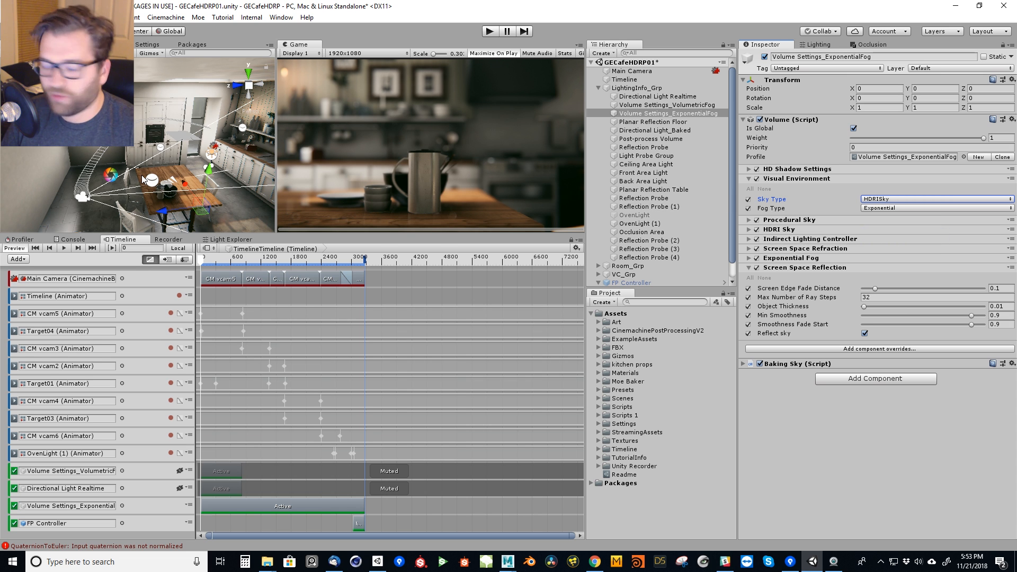
Look around the kitchen in the Scene view and review the available Fog Type options, keeping Exponential.
key(w)
right_drag(185, 148, 137, 119)
key(s)
right_drag(136, 169, 178, 163)
click(882, 210)
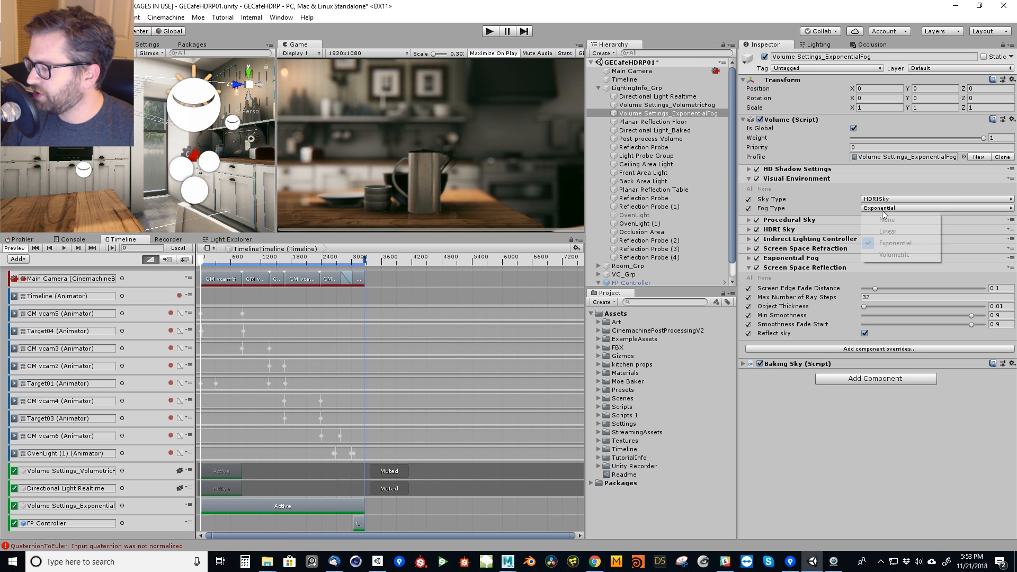
click(815, 506)
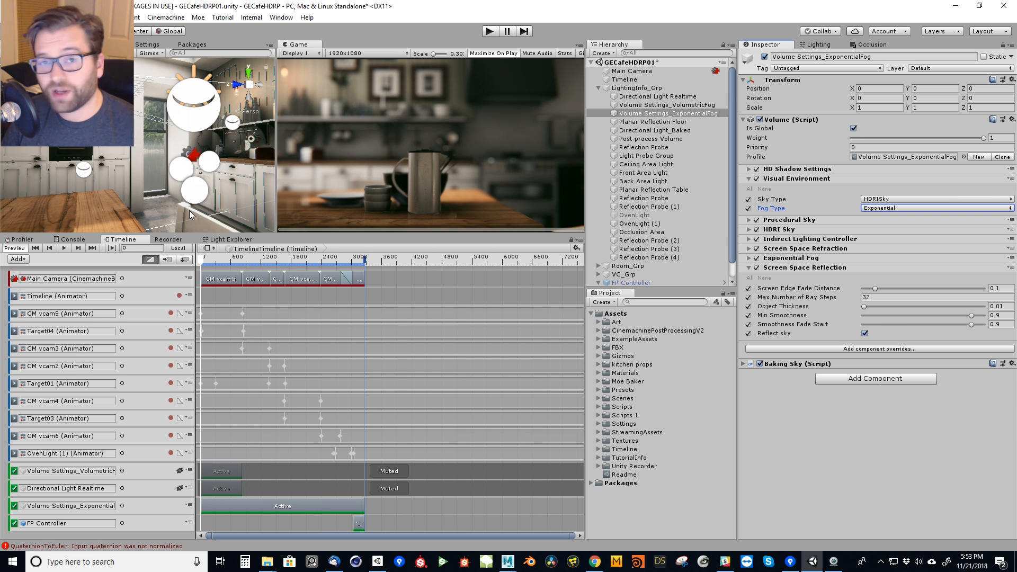
Expand the Indirect Lighting Controller override and try an Indirect Diffuse Intensity of 2.25.
click(784, 243)
drag(827, 260, 848, 265)
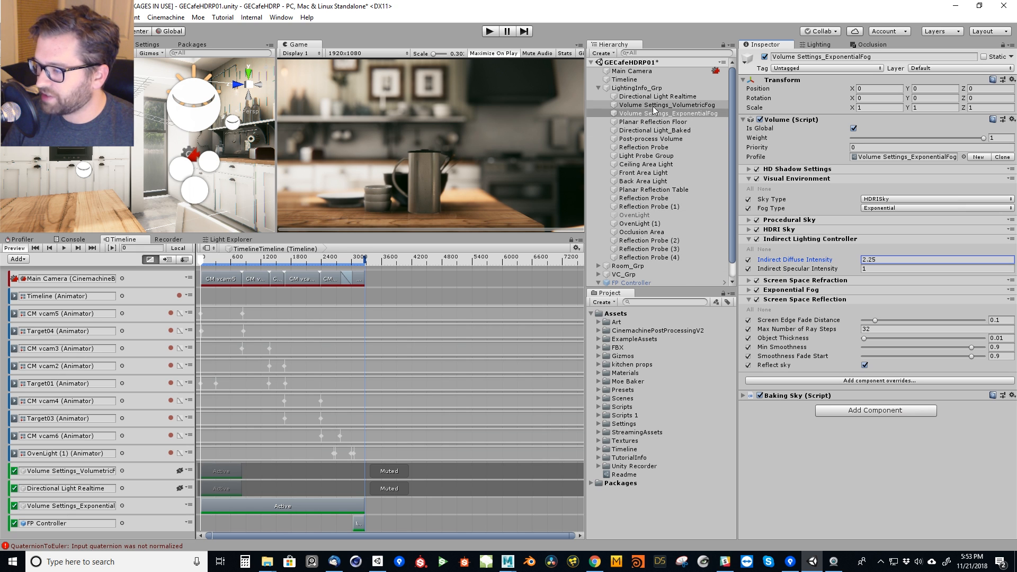
Add an animation track for Volume Settings_ExponentialFog to the Timeline and record a Weight of 1 on it.
click(179, 506)
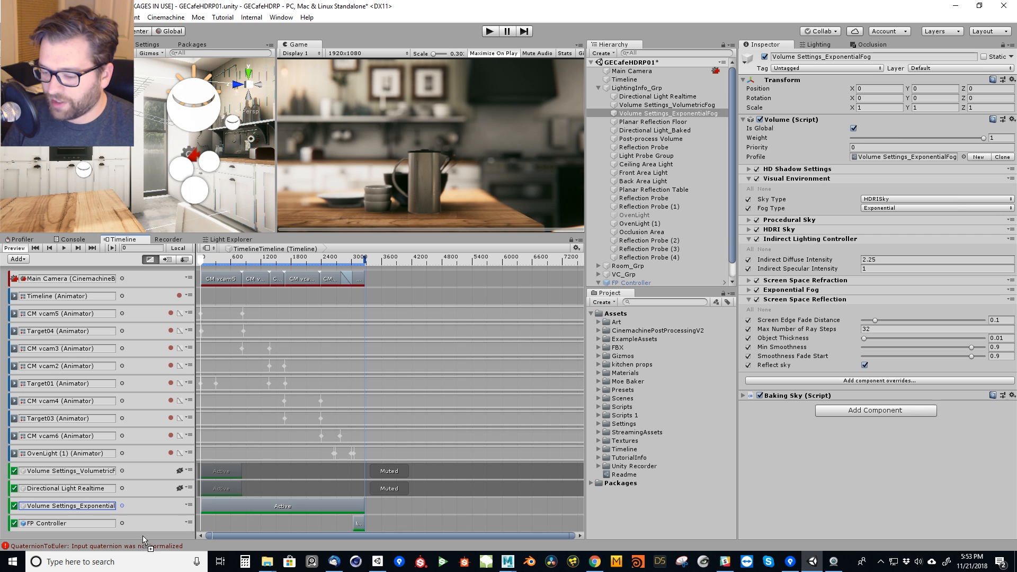
right_click(142, 536)
click(199, 501)
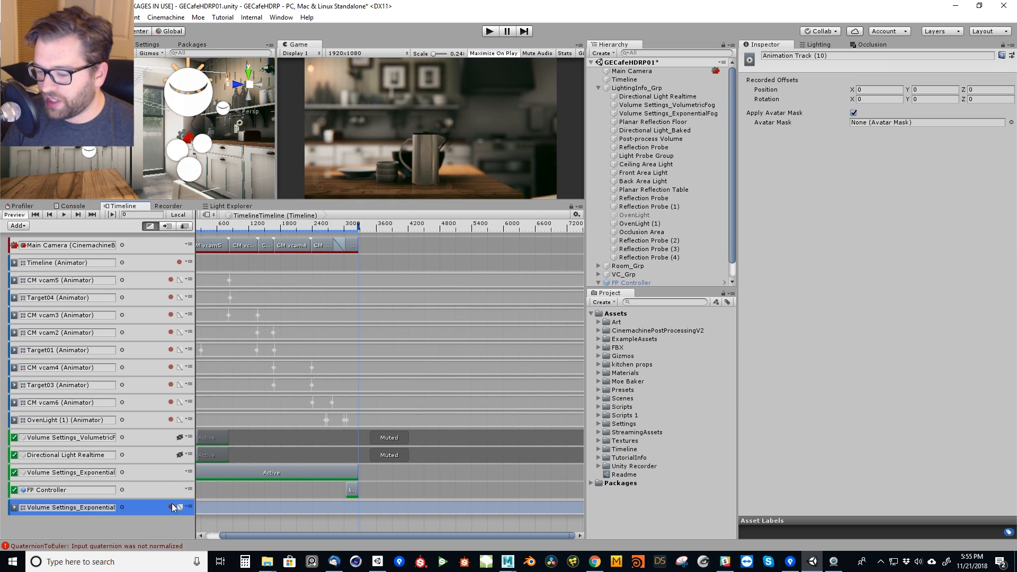
click(171, 507)
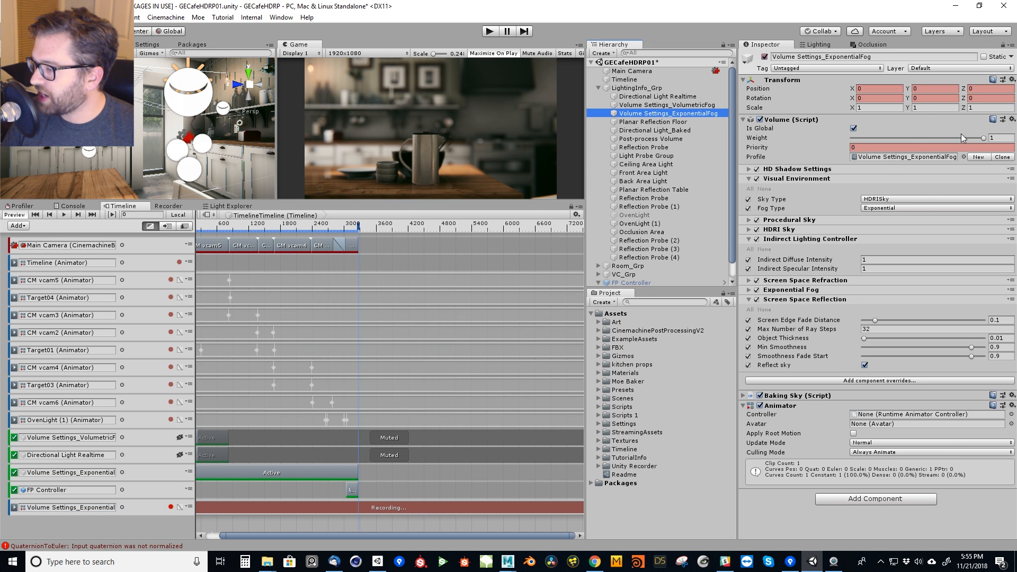
drag(981, 139, 1003, 145)
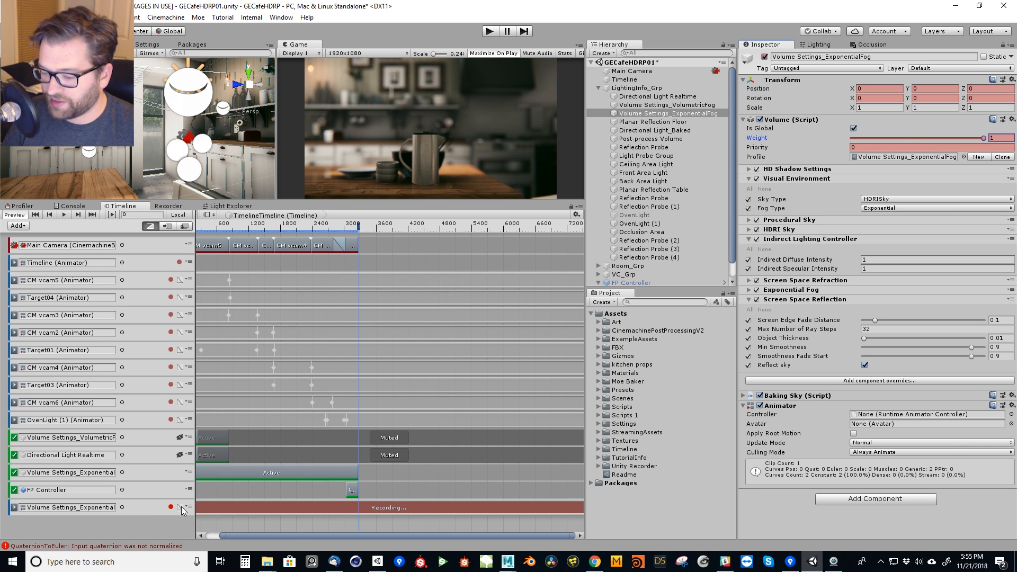
Stop recording and delete the Volume Settings_ExponentialFog animation track from the Timeline.
click(189, 507)
click(159, 512)
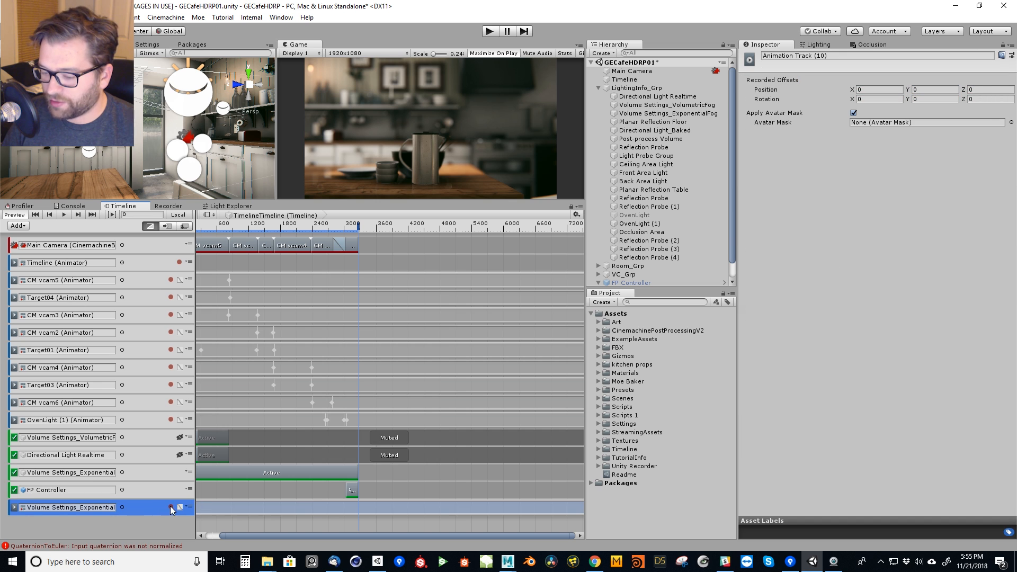
click(189, 507)
click(227, 413)
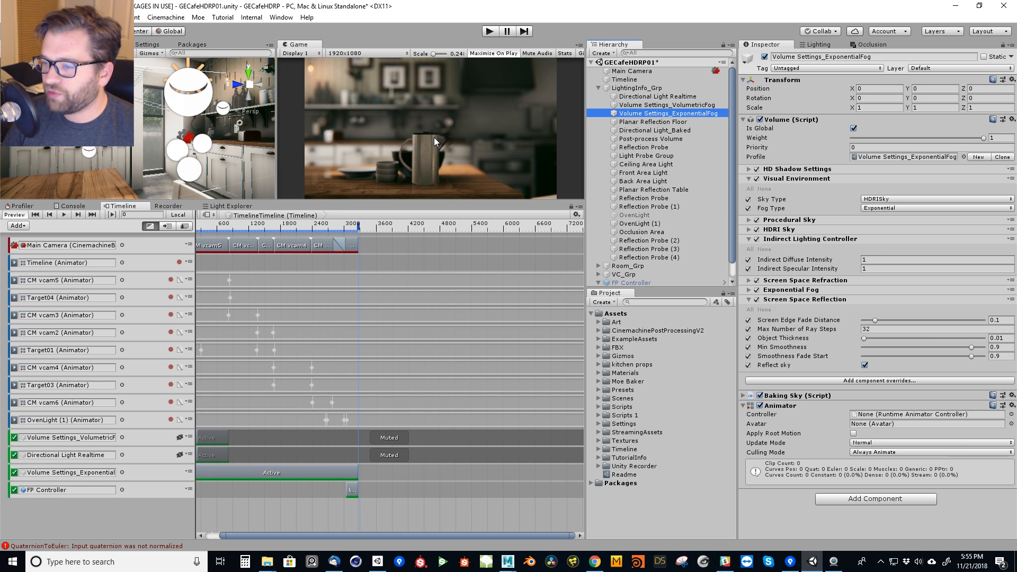
Unmute the Volume Settings_VolumetricFog and Directional Light Realtime activation tracks in the Timeline.
drag(242, 198, 242, 223)
key(s)
right_drag(199, 173, 158, 121)
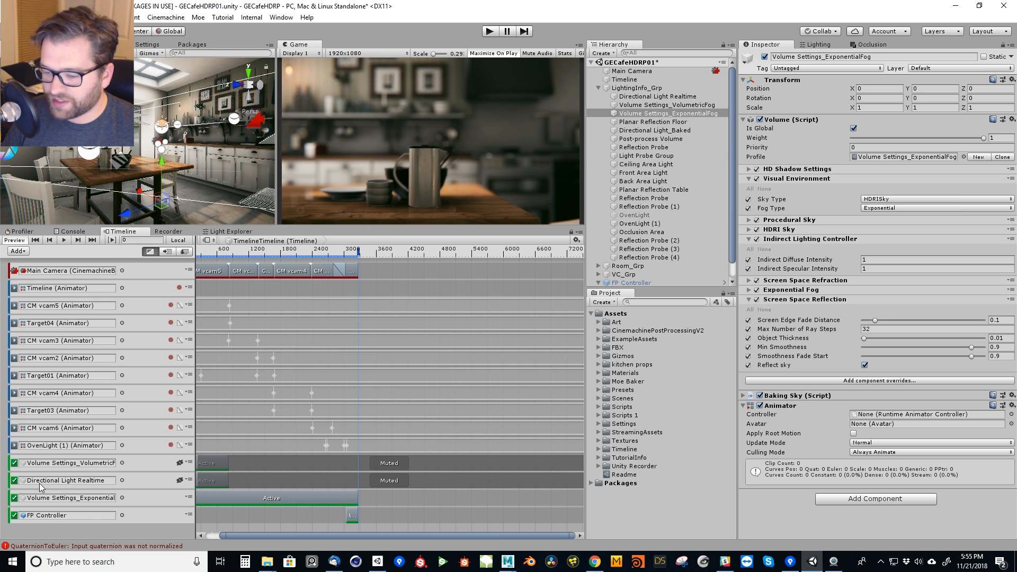
click(180, 462)
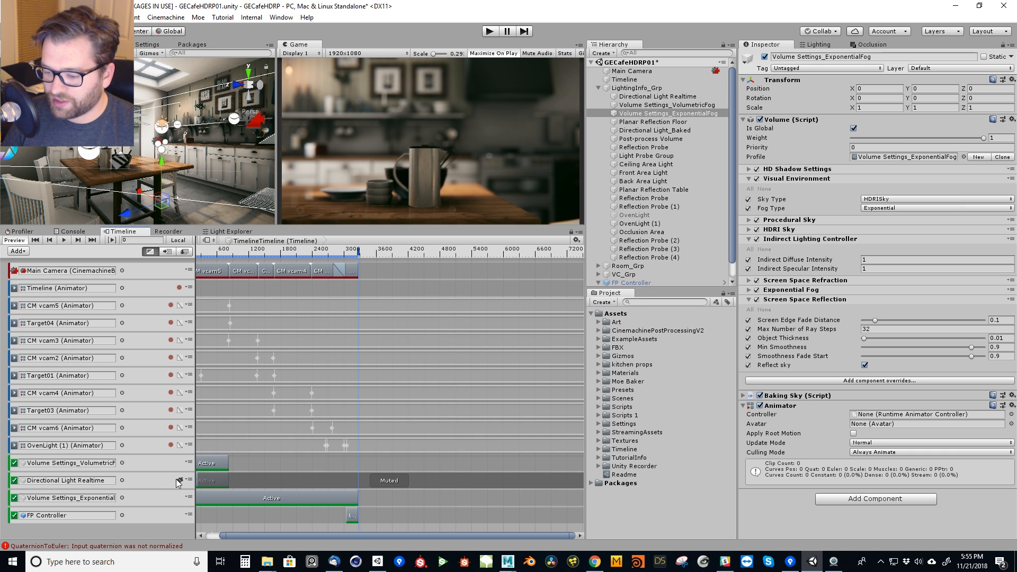
click(180, 480)
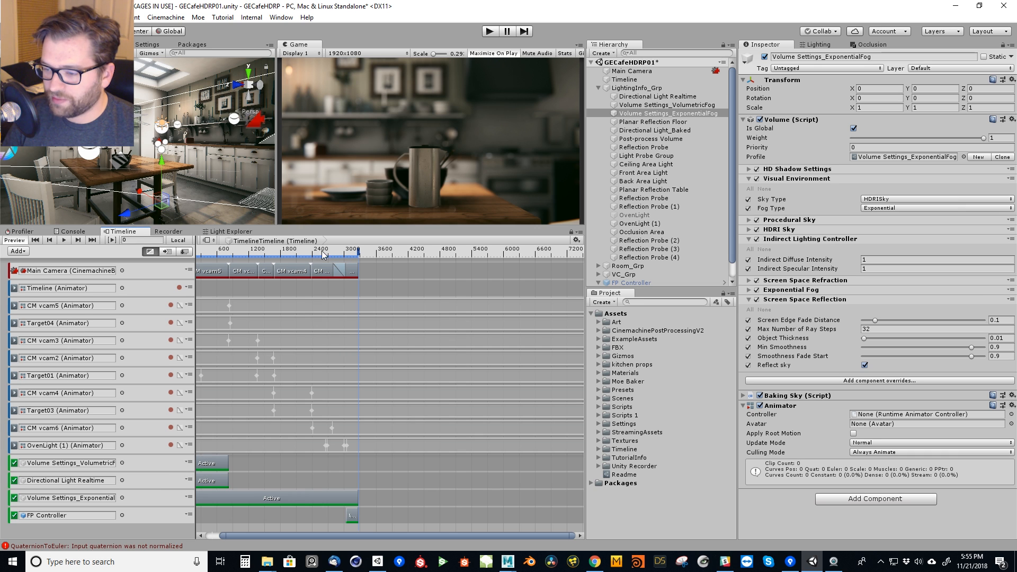
Place the playhead at frame 395 and trim the Volume Settings_ExponentialFog clip to start at frame 823, where the volumetric fog clip ends.
click(306, 254)
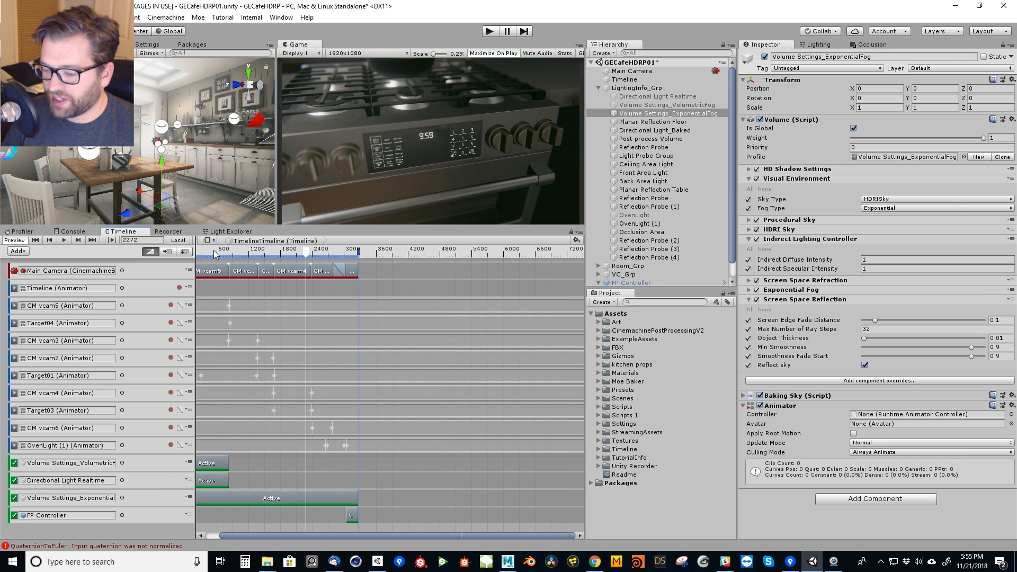
mouse_move(216, 255)
mouse_down()
mouse_move(188, 260)
mouse_move(206, 260)
mouse_up()
drag(277, 537, 217, 533)
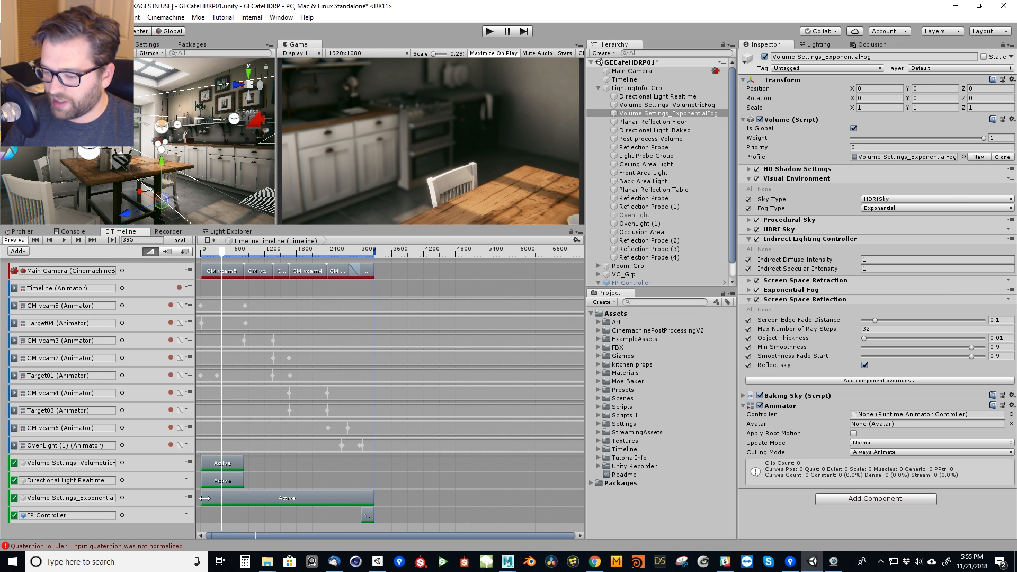
drag(205, 498, 244, 506)
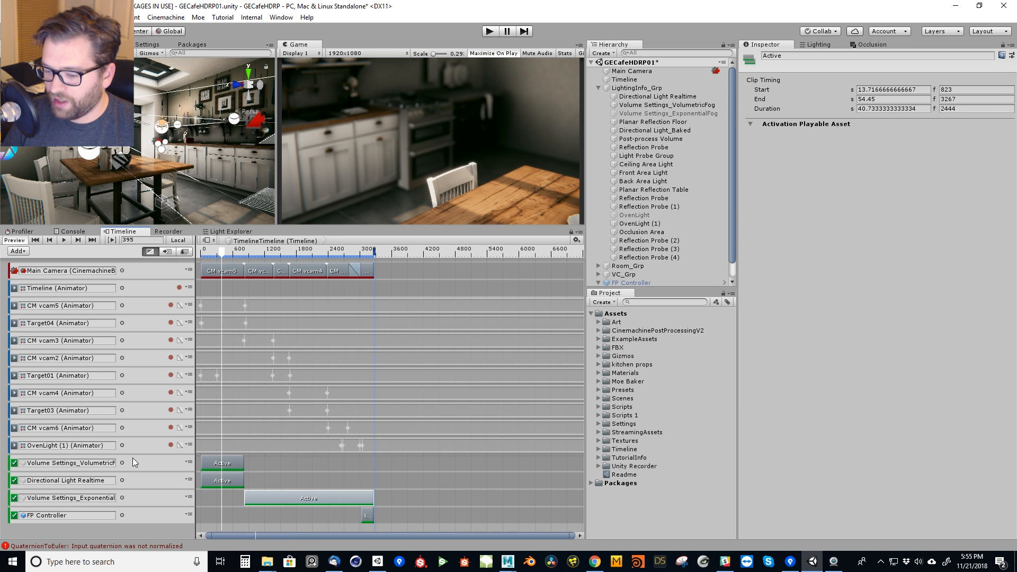
Enable the Volume component of Volume Settings_VolumetricFog and the Light component of Directional Light Realtime.
click(687, 105)
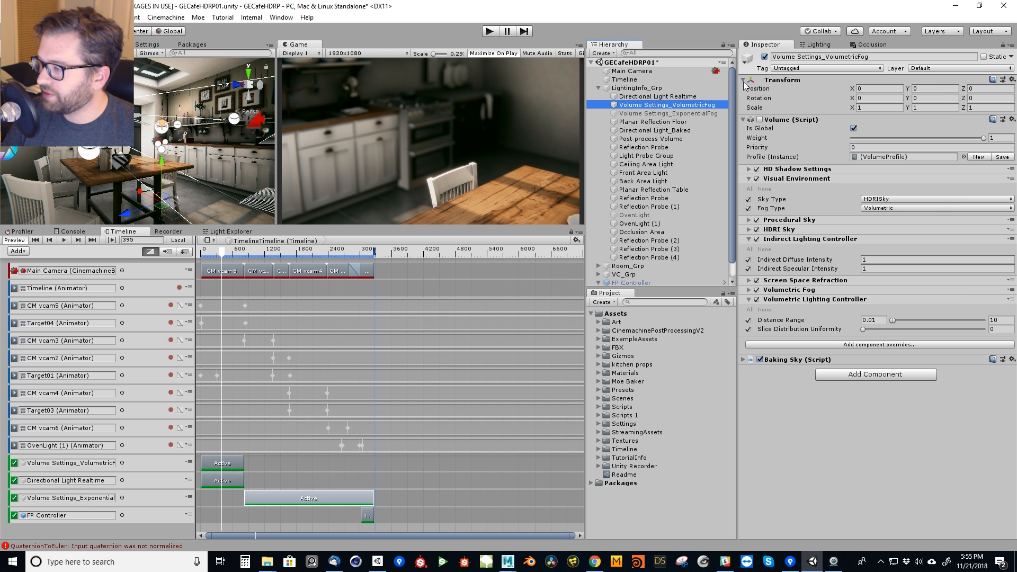
click(759, 121)
click(662, 98)
click(761, 122)
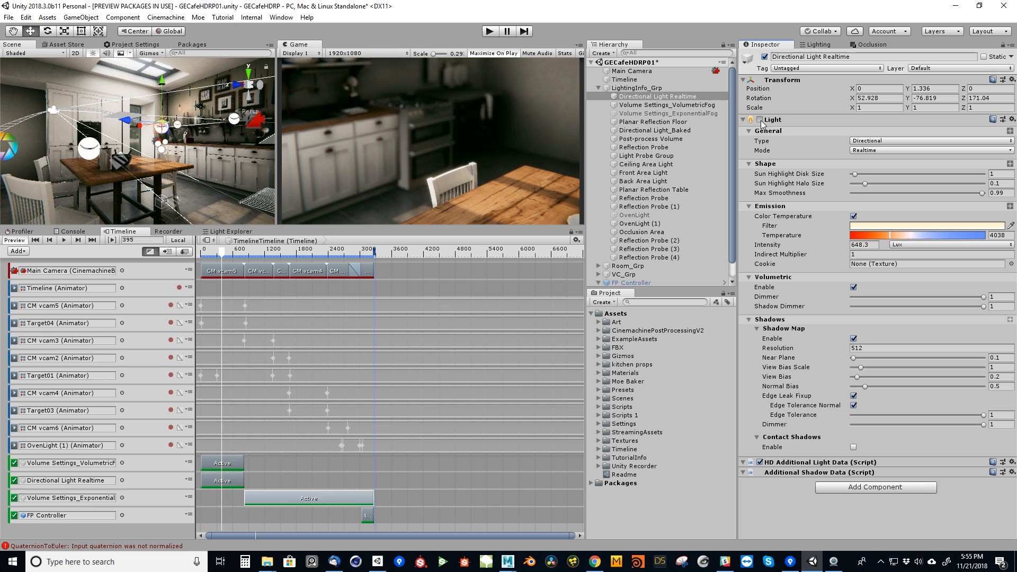
click(760, 121)
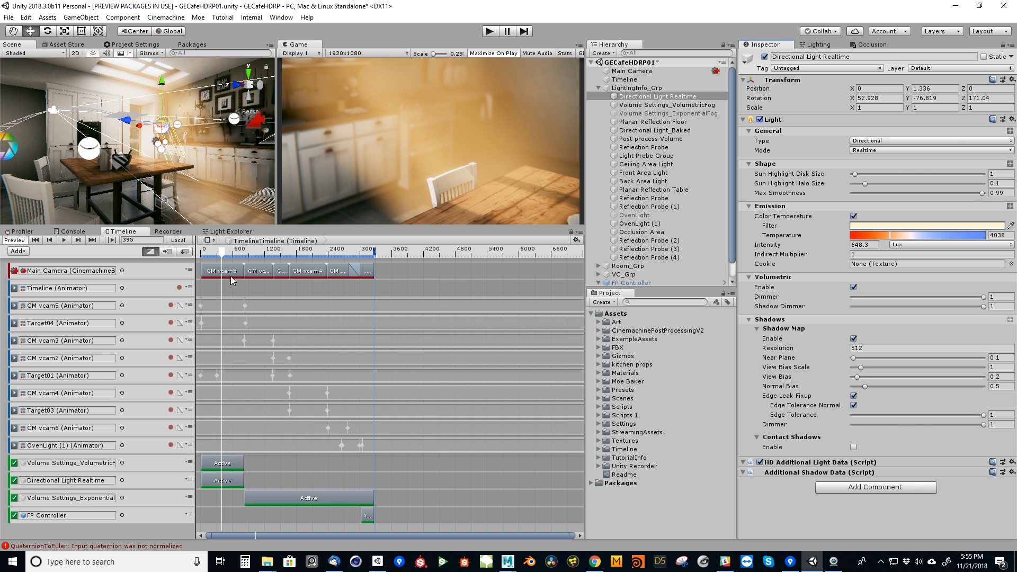
Extend the VolumetricFog and Directional Light Realtime clips to frame 1368 and trim the ExponentialFog clip to start there.
drag(221, 256, 248, 262)
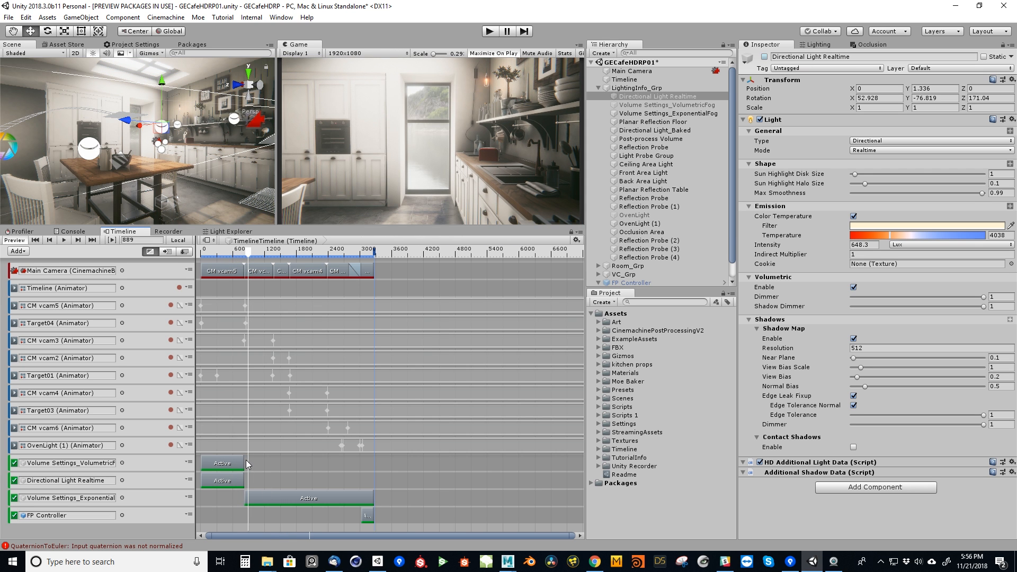
drag(244, 461, 273, 461)
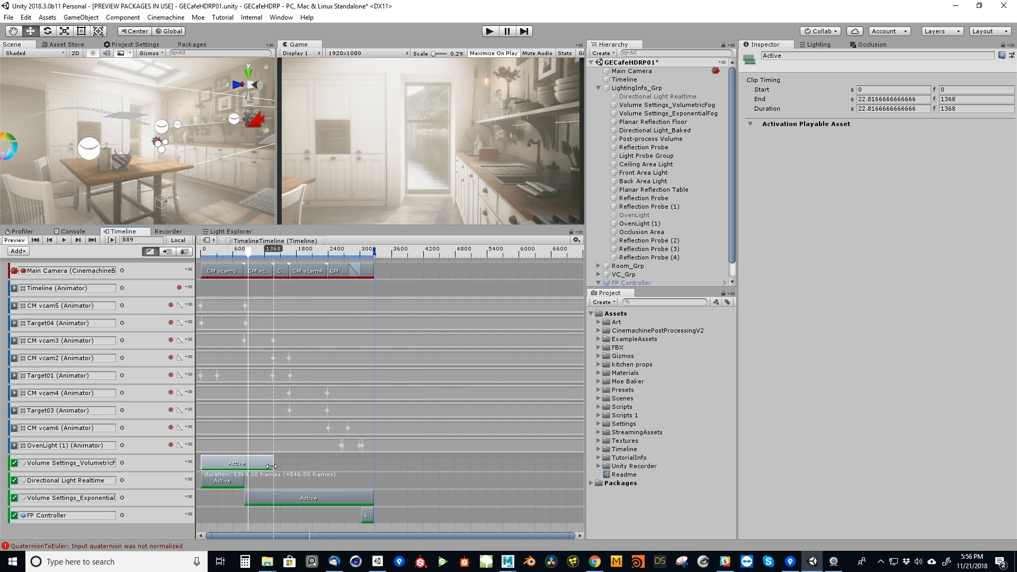
drag(244, 480, 273, 497)
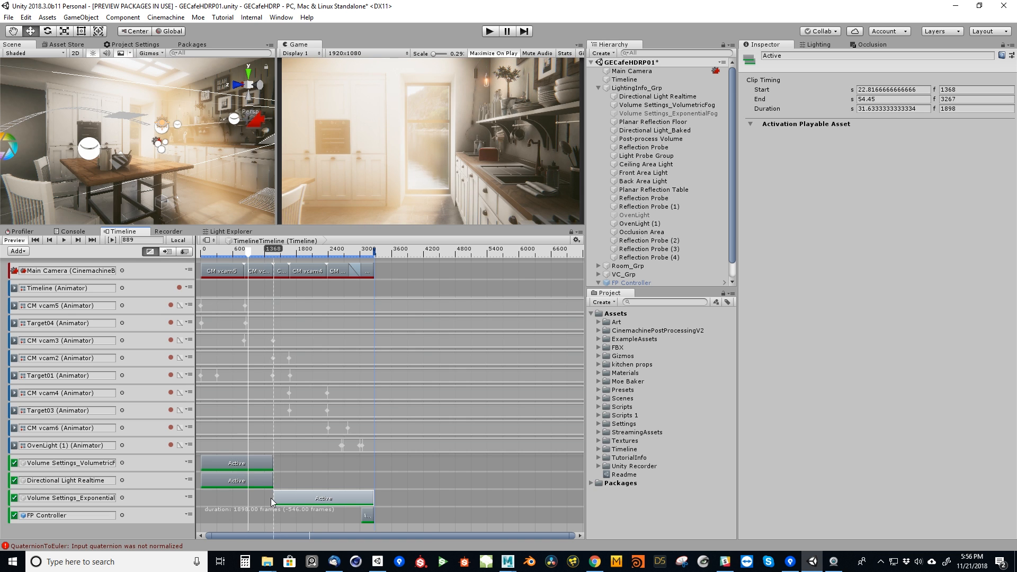
Show CM vcam5's animation curve, set the last Path Position key to 1 and move the playhead to frame 409.
drag(232, 254, 208, 280)
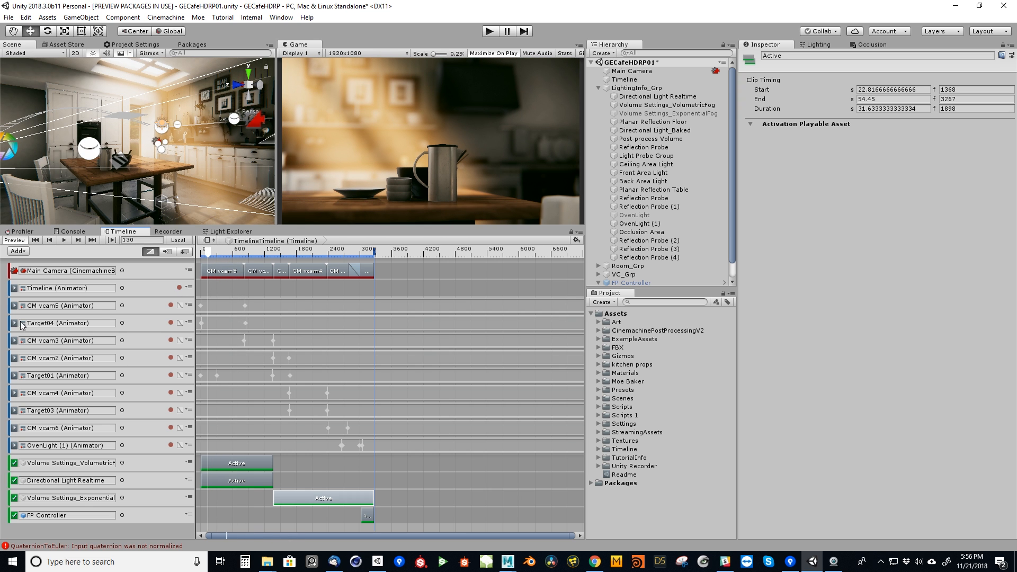
click(189, 305)
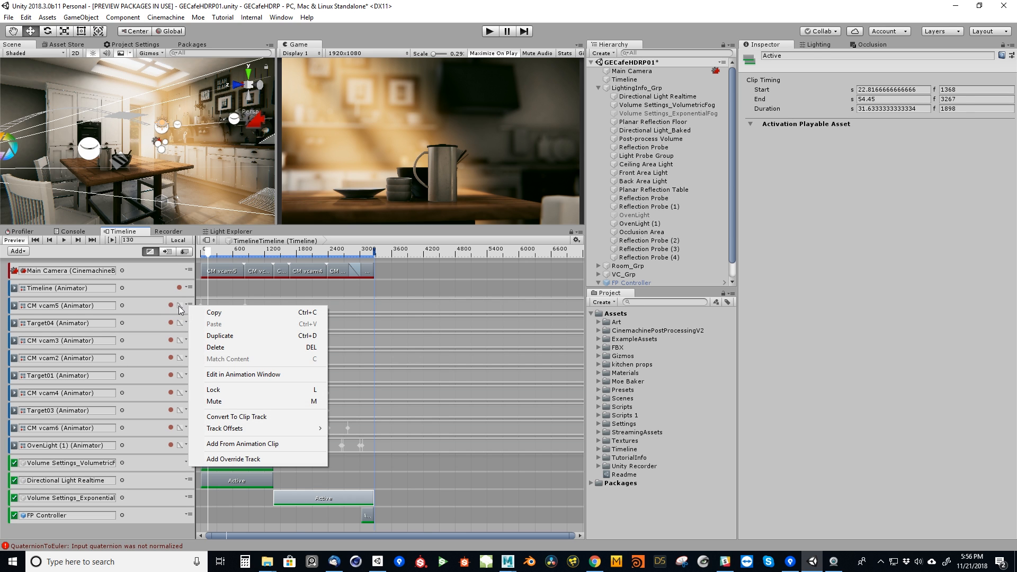
click(179, 307)
click(179, 305)
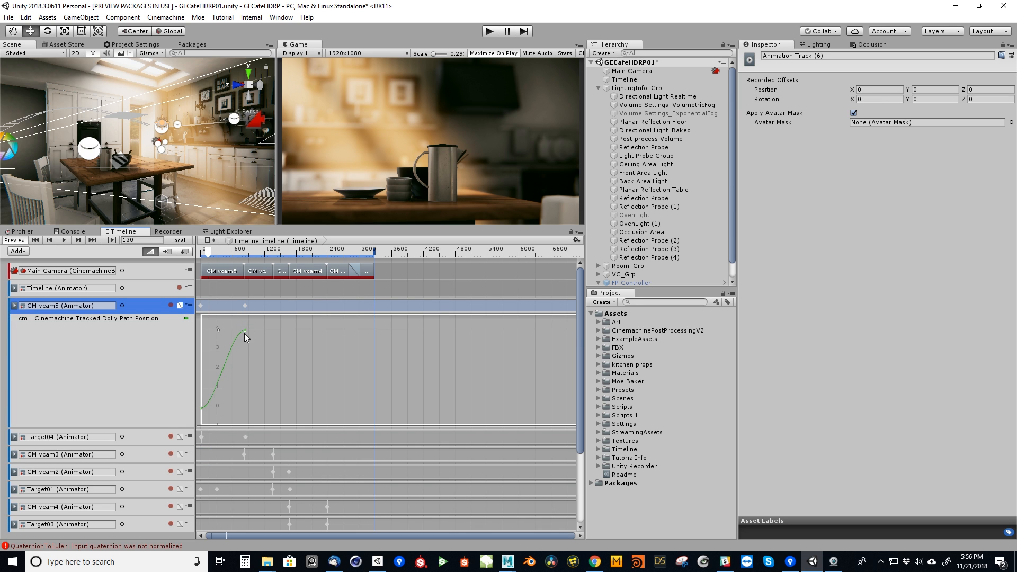
right_click(245, 332)
click(277, 347)
text(1)
key(Return)
mouse_move(207, 258)
mouse_down()
mouse_move(233, 262)
mouse_move(222, 259)
mouse_up()
Review Directional Light Realtime's settings in the Inspector and in all the Light Explorer's light columns.
right_drag(208, 137, 241, 195)
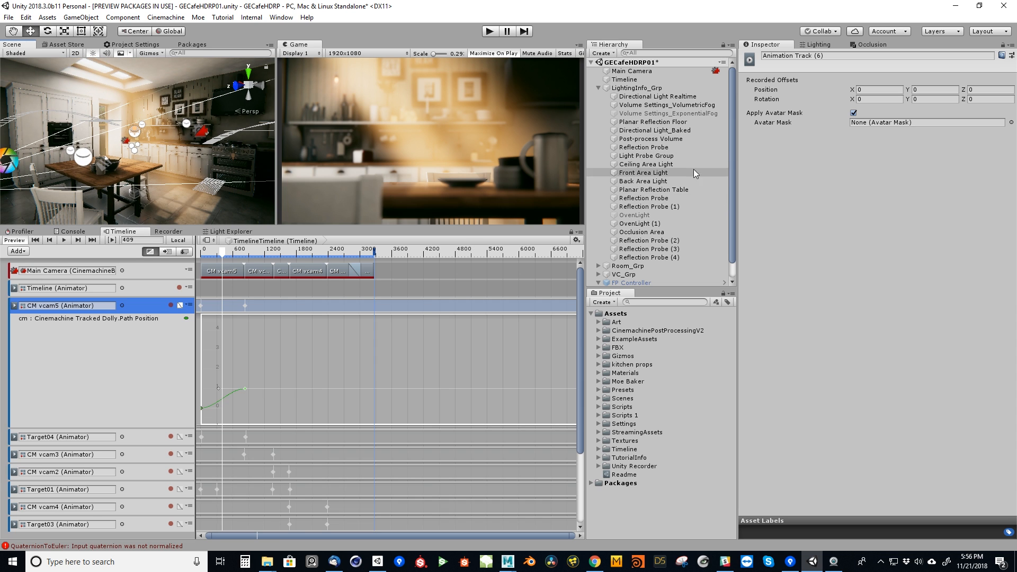
click(654, 98)
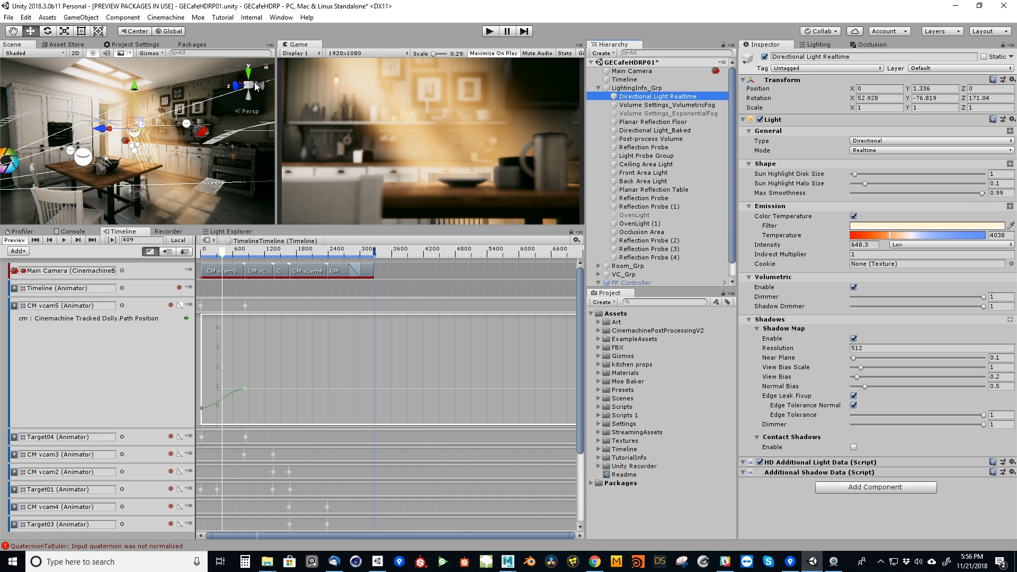
click(233, 232)
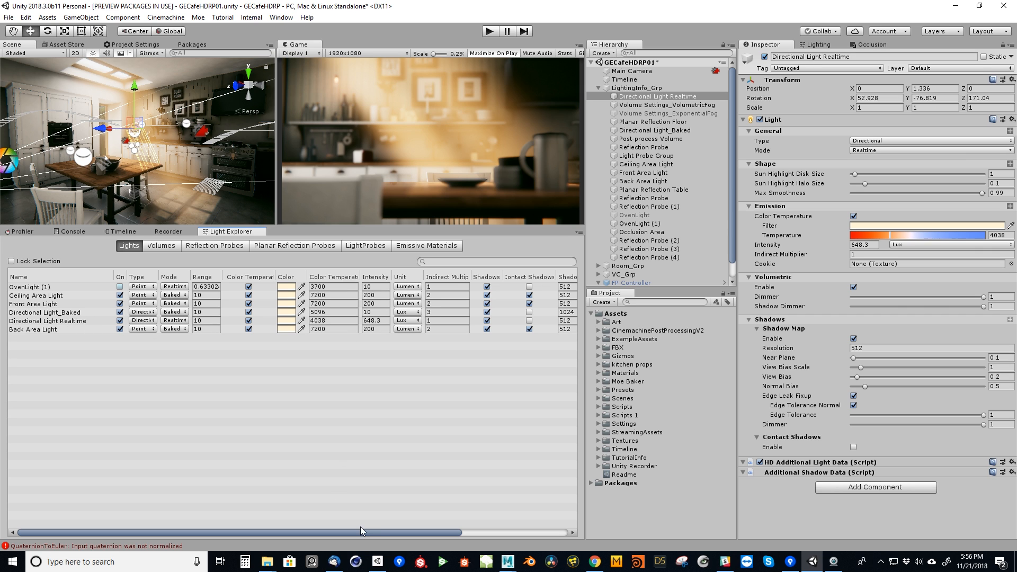
drag(376, 531, 485, 535)
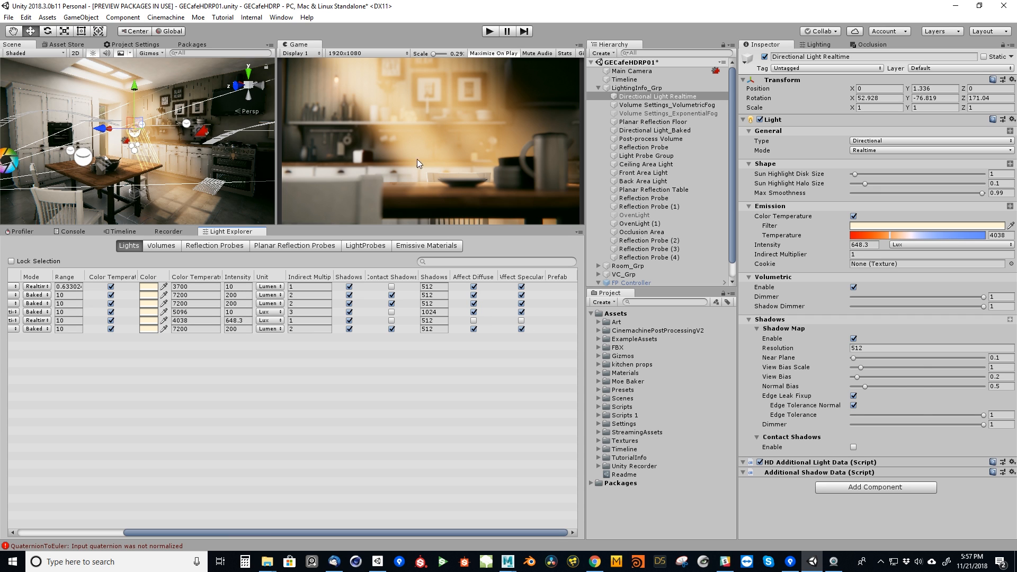
Try Exponential as the Fog Type of Volume Settings_VolumetricFog and return it to Volumetric.
click(689, 105)
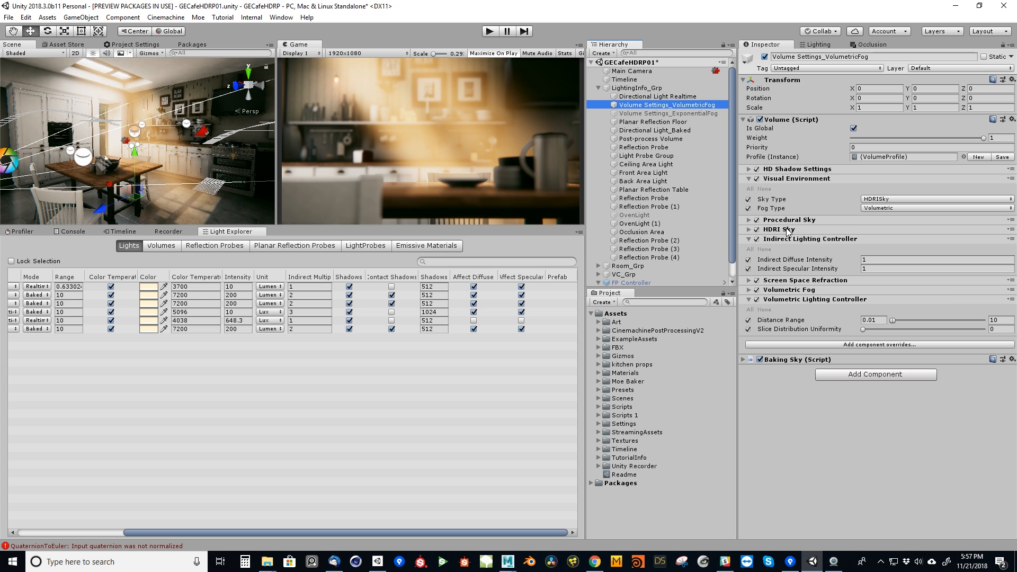
click(895, 212)
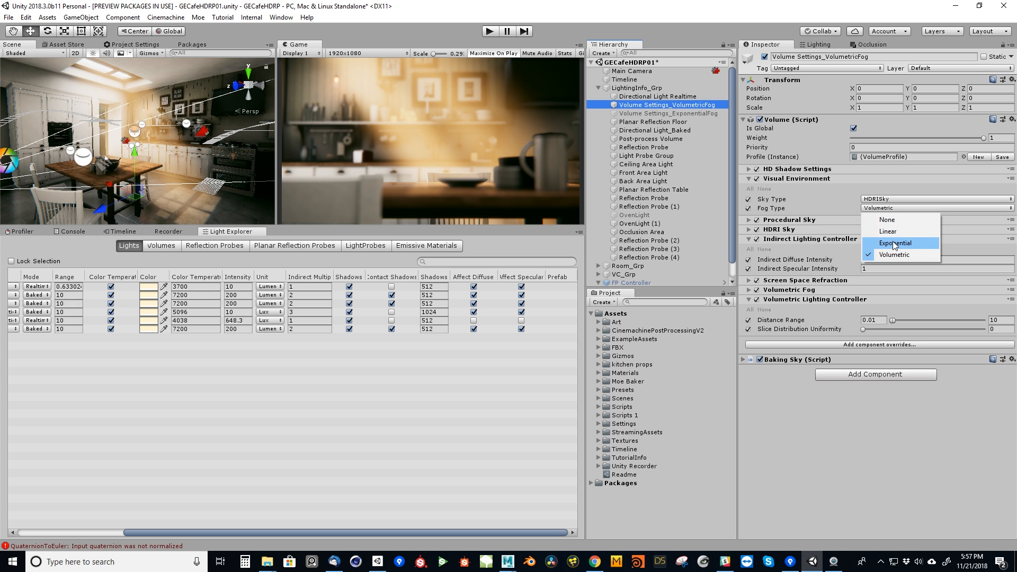
click(895, 241)
click(882, 209)
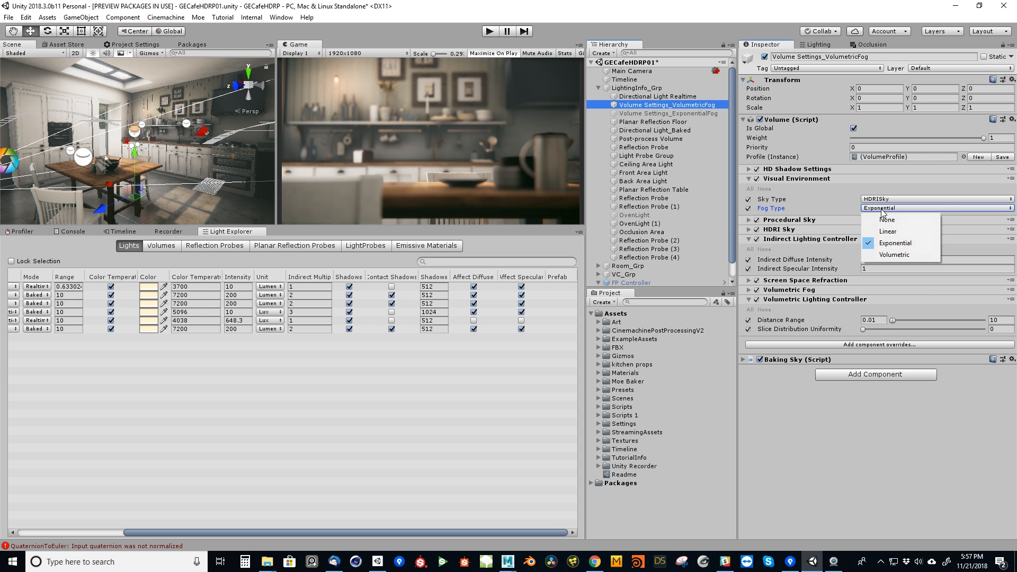
click(890, 254)
Expand the Volumetric Fog override and review which further component overrides can be added to the volume.
click(789, 291)
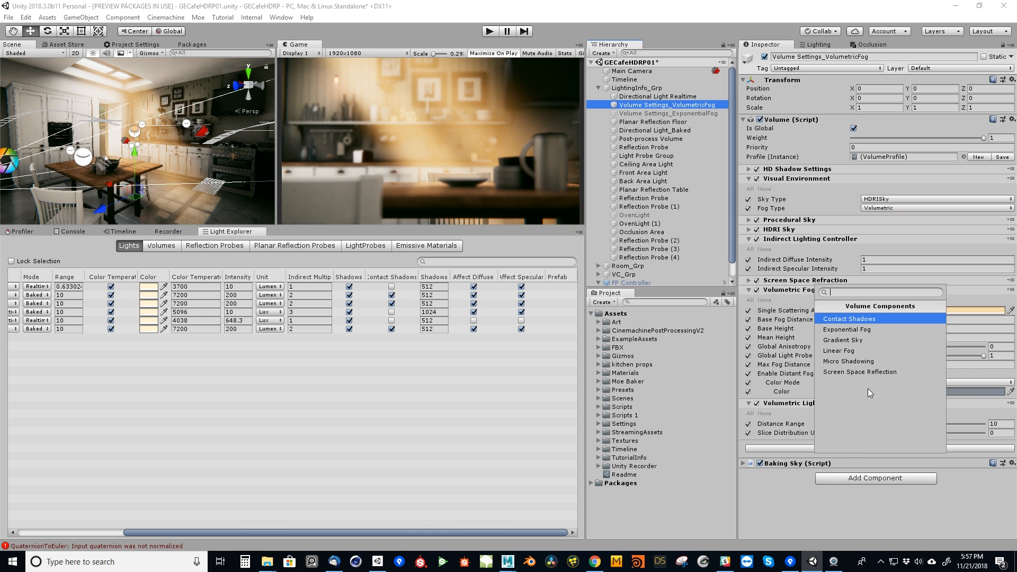
click(764, 496)
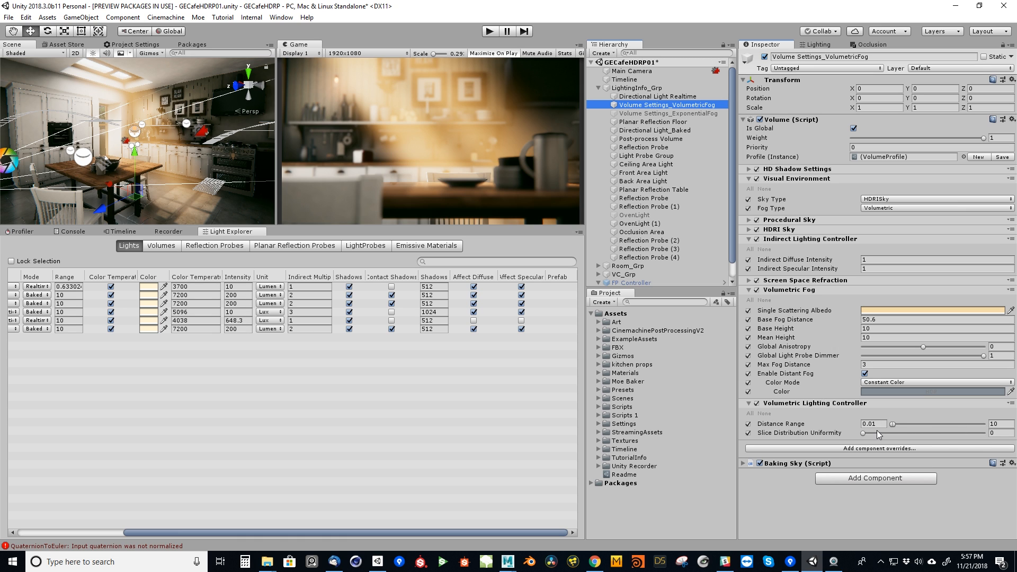
Try 500 as the Volumetric Lighting Controller's maximum Distance Range, inspect the fog in the kitchen and return the value to 10.
click(1003, 423)
text(500)
right_drag(173, 152, 203, 127)
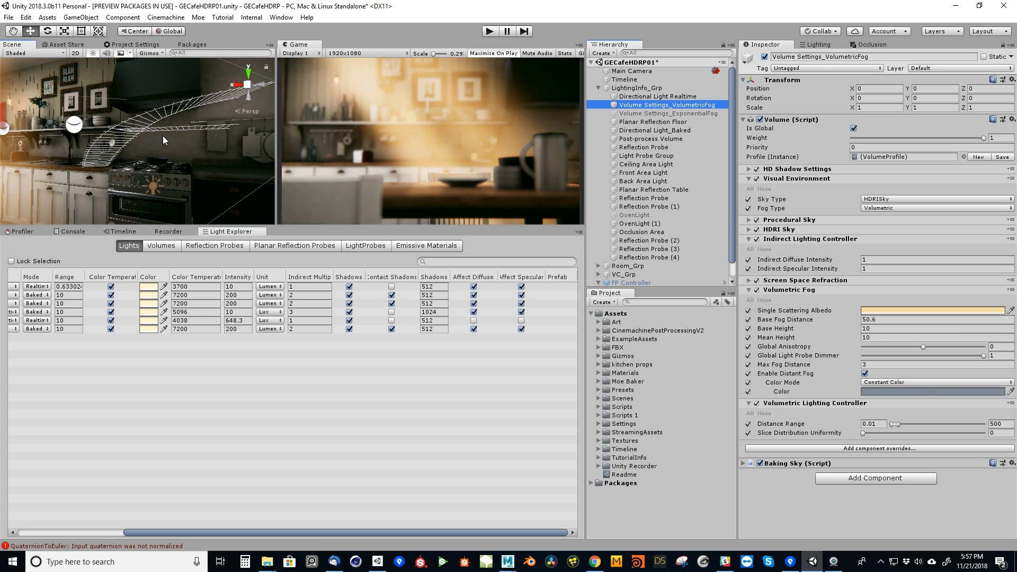
drag(321, 227, 321, 257)
right_drag(196, 170, 159, 191)
click(921, 399)
click(996, 423)
text(10)
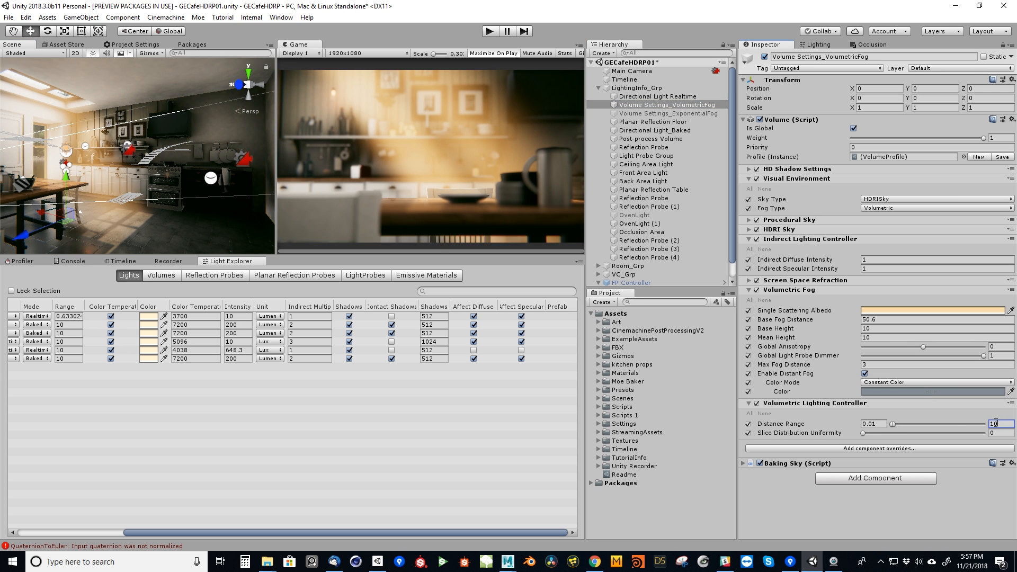
Look around the kitchen in the Scene view, including the window and the outdoor backdrop behind it.
right_drag(131, 196, 101, 200)
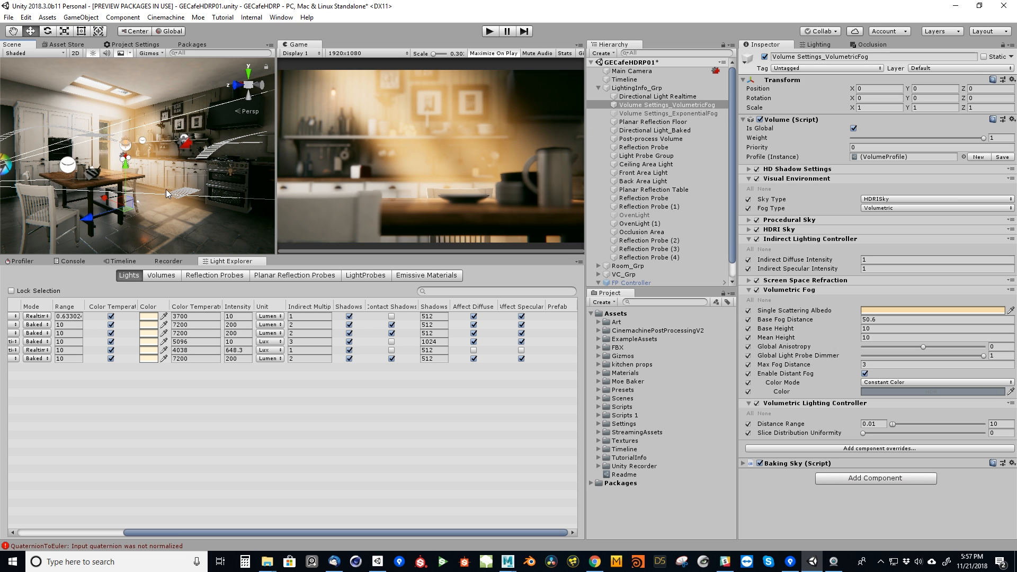
right_drag(78, 142, 119, 145)
right_drag(232, 157, 398, 157)
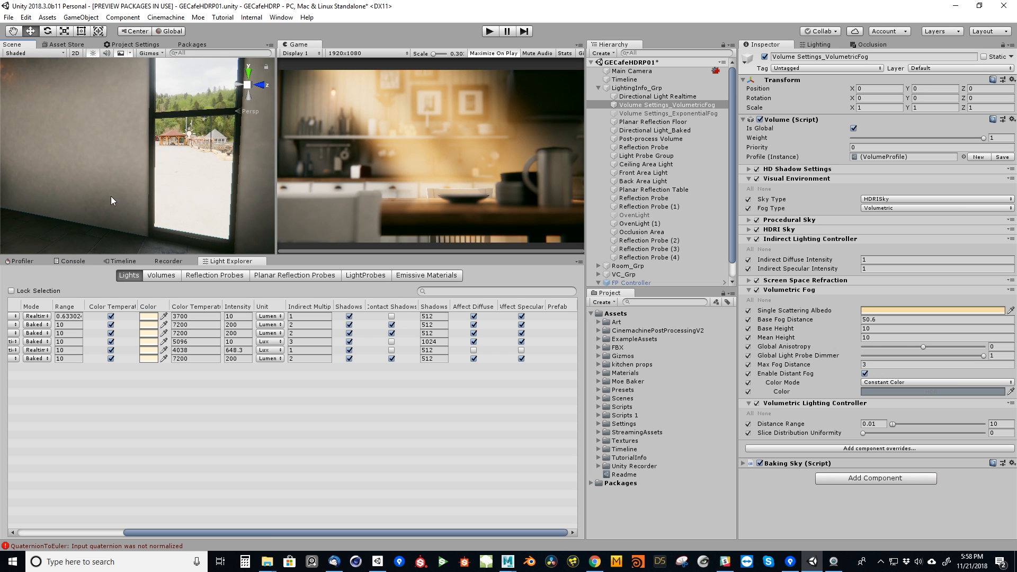
Bring the kitchen interior back into the Scene view and read the description of the Volumetric Lighting Controller's Slice Distribution Uniformity.
right_drag(138, 197, 1, 190)
right_drag(227, 149, 31, 129)
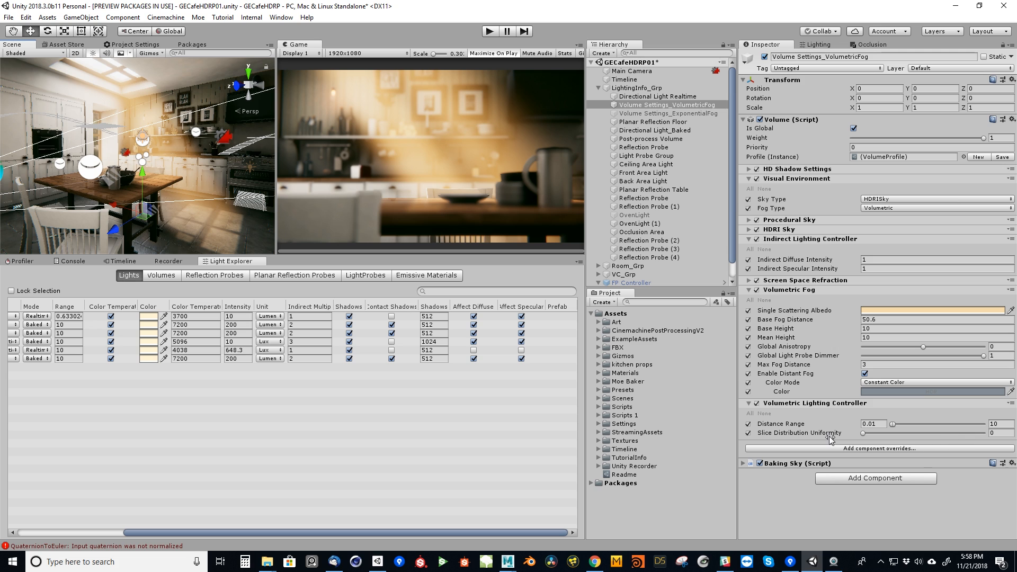
mouse_move(831, 438)
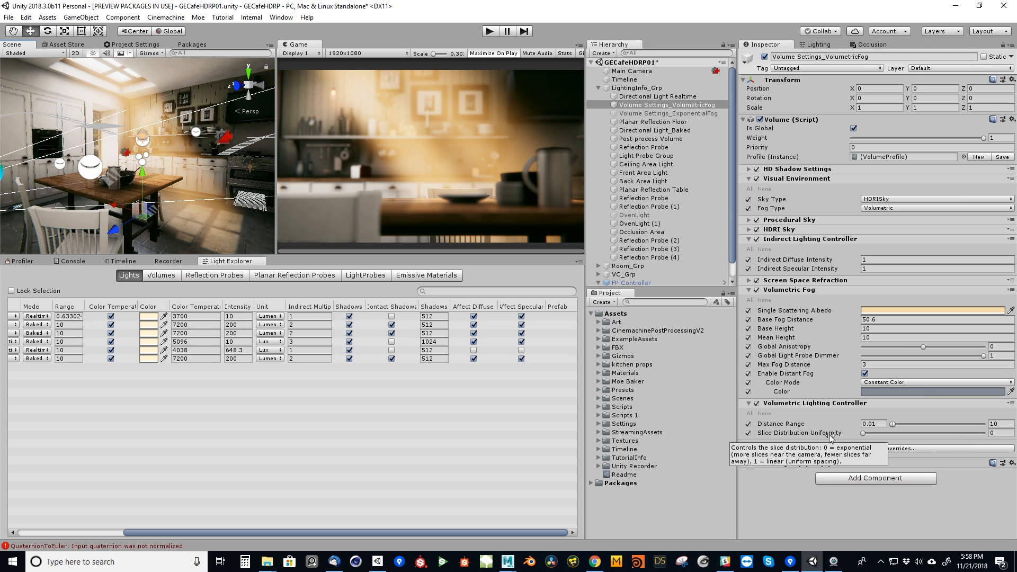
right_drag(180, 165, 207, 170)
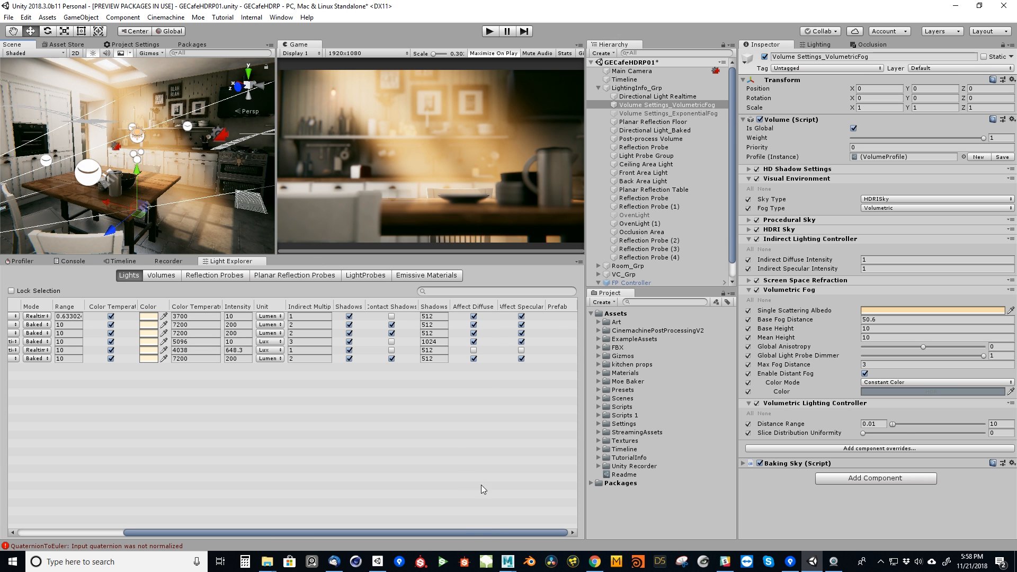
Switch from the light list back to the Timeline and look through the Scene view's gizmo display options.
drag(479, 532, 371, 532)
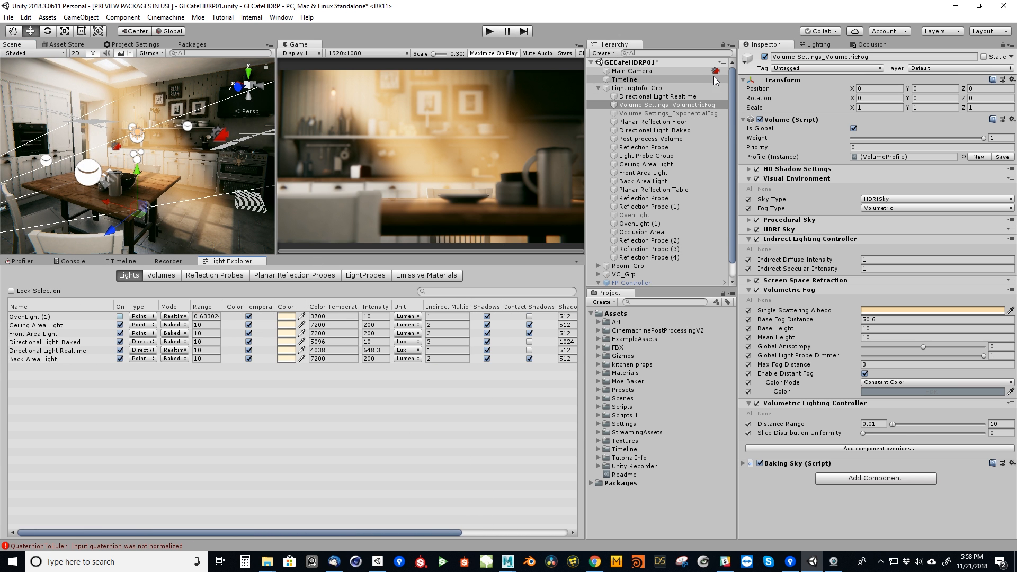
click(121, 265)
right_drag(125, 185, 184, 126)
key(s)
key(w)
click(162, 55)
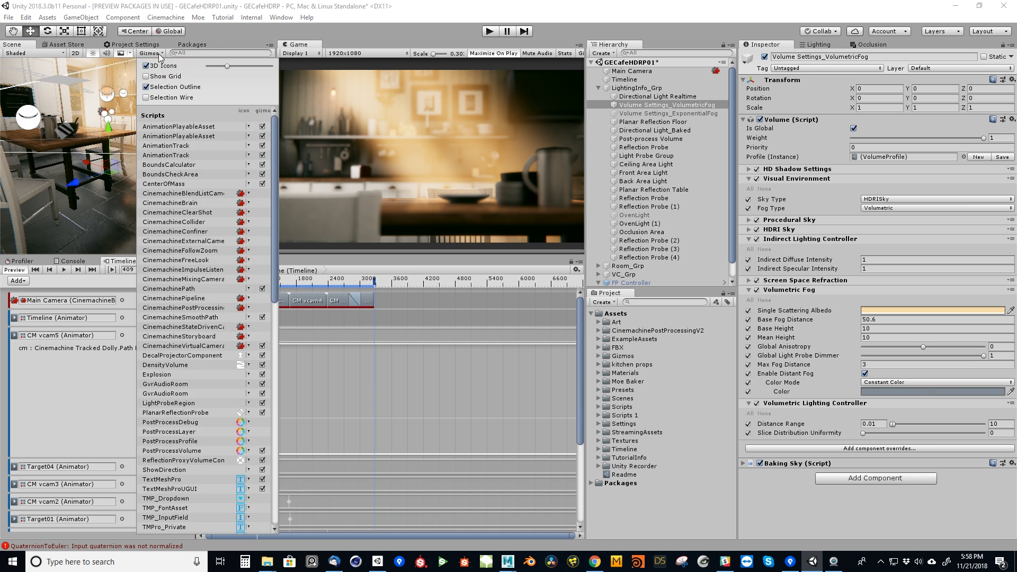
click(162, 54)
key(s)
mouse_move(163, 204)
right_down()
mouse_move(134, 196)
mouse_move(145, 194)
right_up()
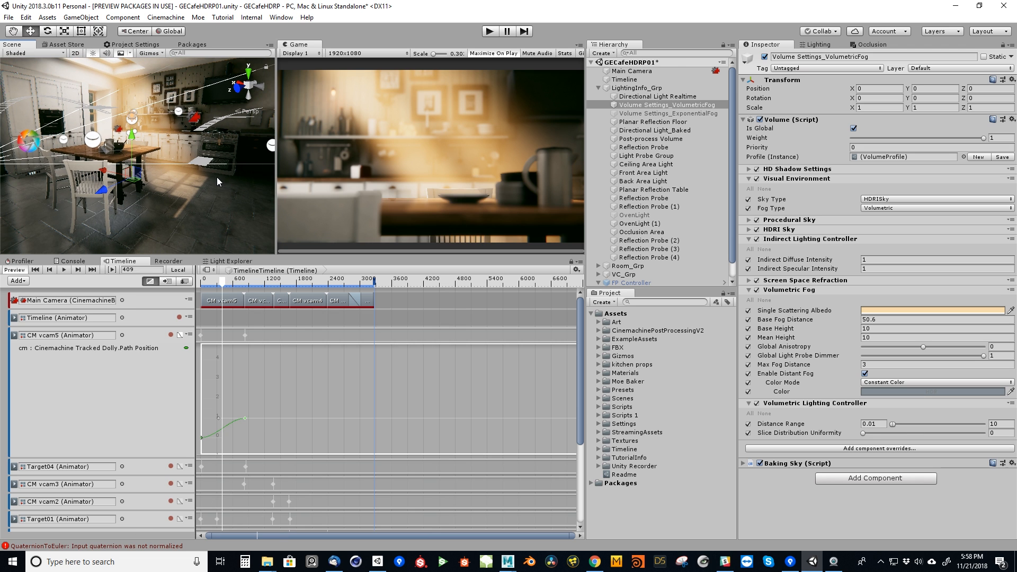
Select Planar Reflection Floor and review its influence volume, capture and custom settings together with its reflection on the kitchen floor.
click(675, 122)
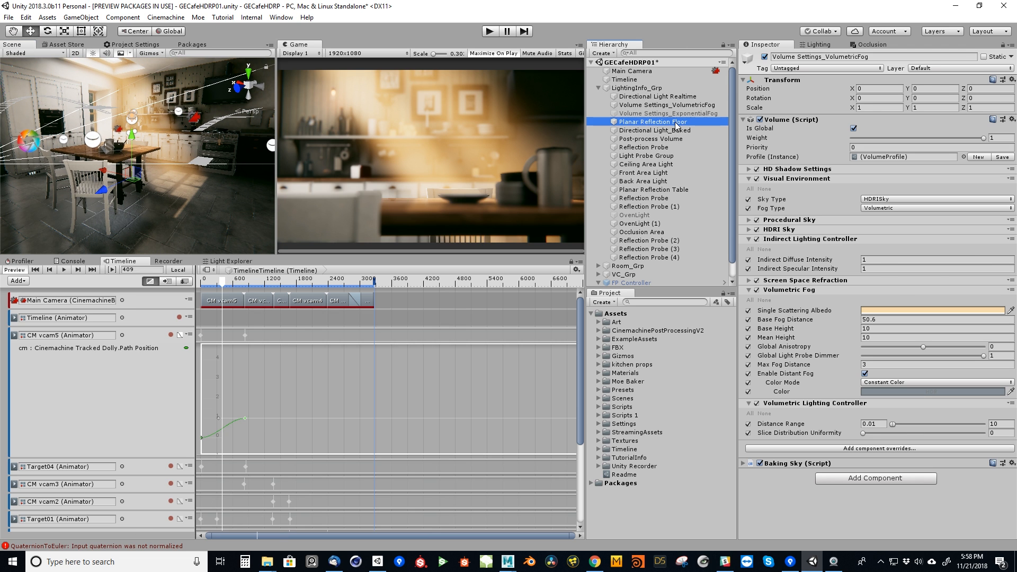
right_drag(217, 183, 274, 191)
key(w)
right_drag(175, 191, 130, 197)
key(w)
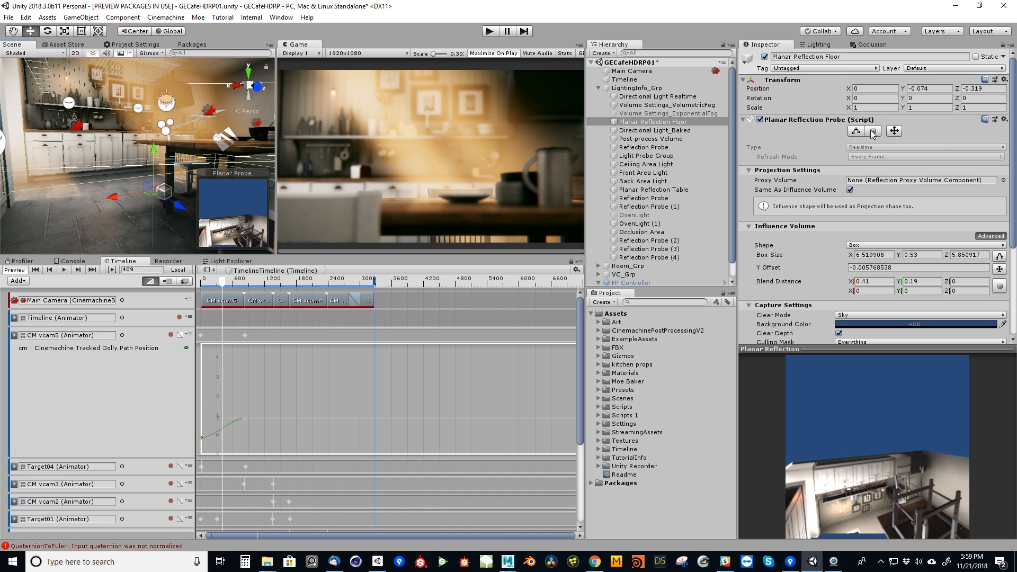
scroll(1013, 121, down, 1)
scroll(1014, 121, down, 5)
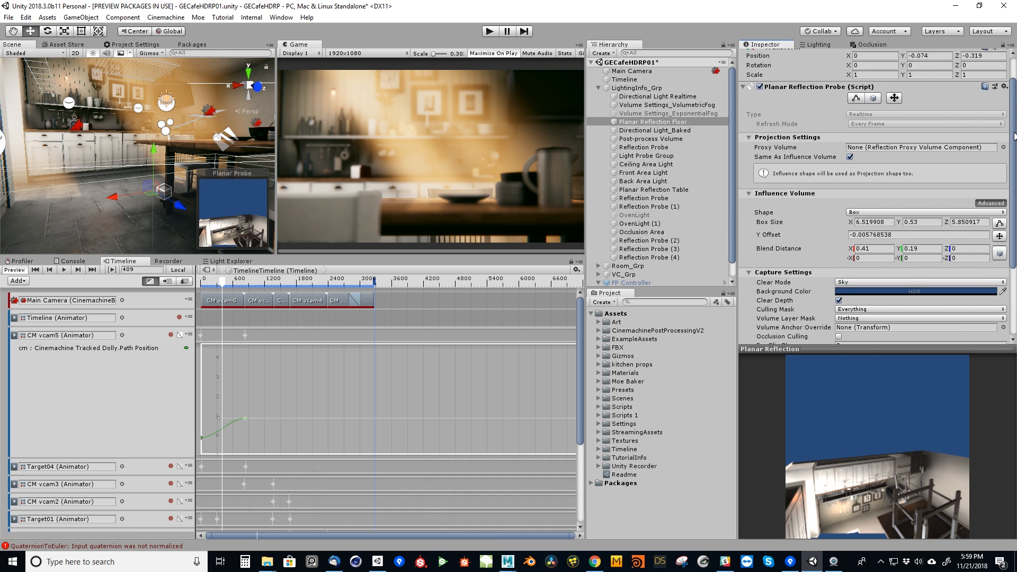
scroll(1013, 122, down, 3)
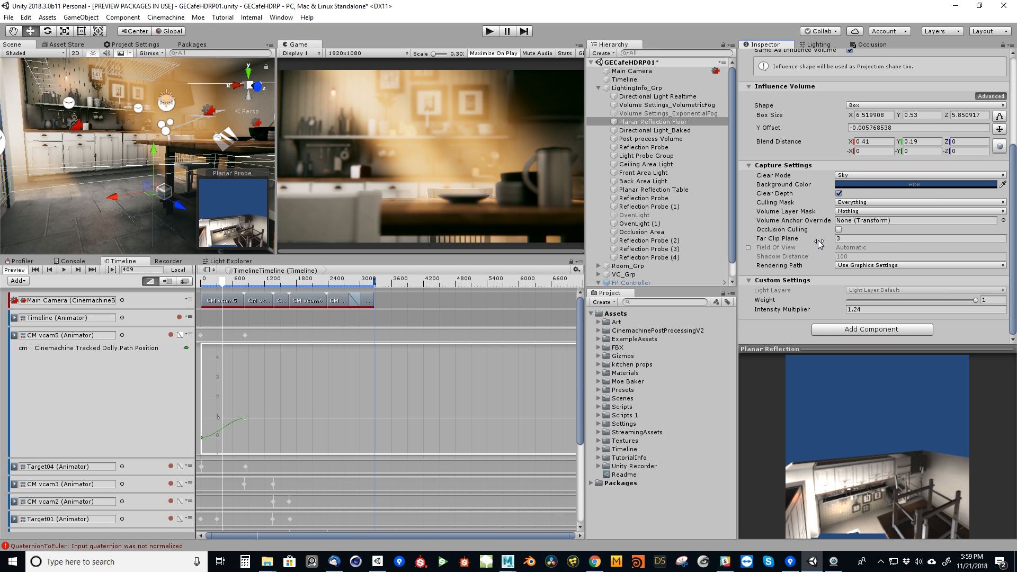
right_drag(106, 199, 73, 164)
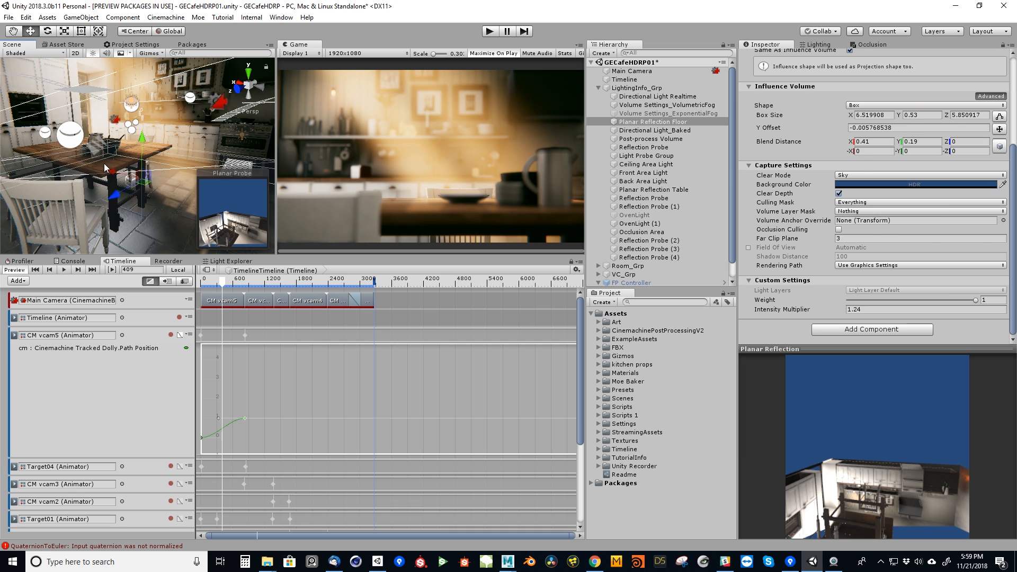
Inspect Planar Reflection Table, framing it in the Scene view and reviewing its probe and capture settings, and deselect it.
click(140, 150)
scroll(668, 106, up, 2)
scroll(670, 87, up, 2)
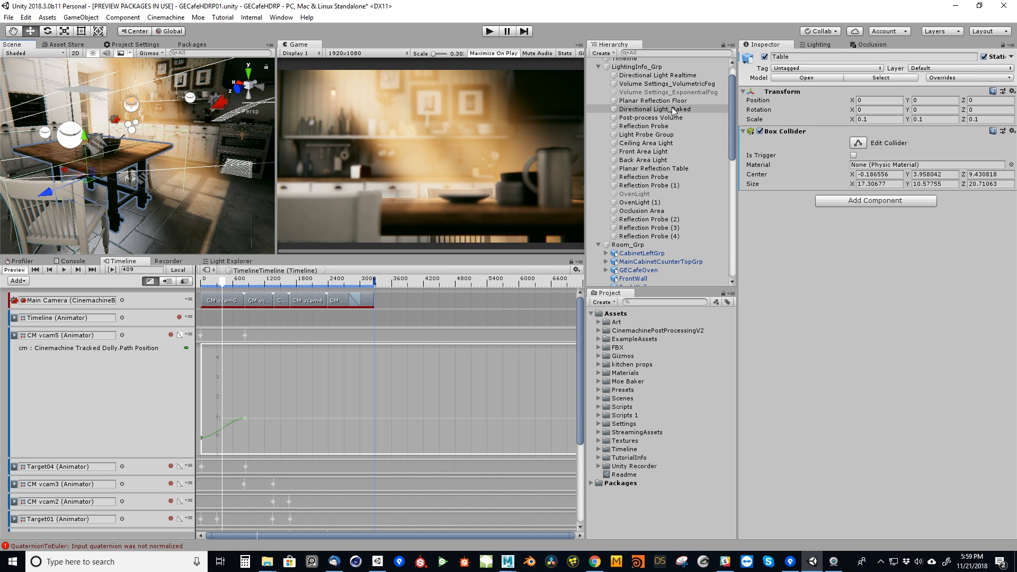
click(667, 169)
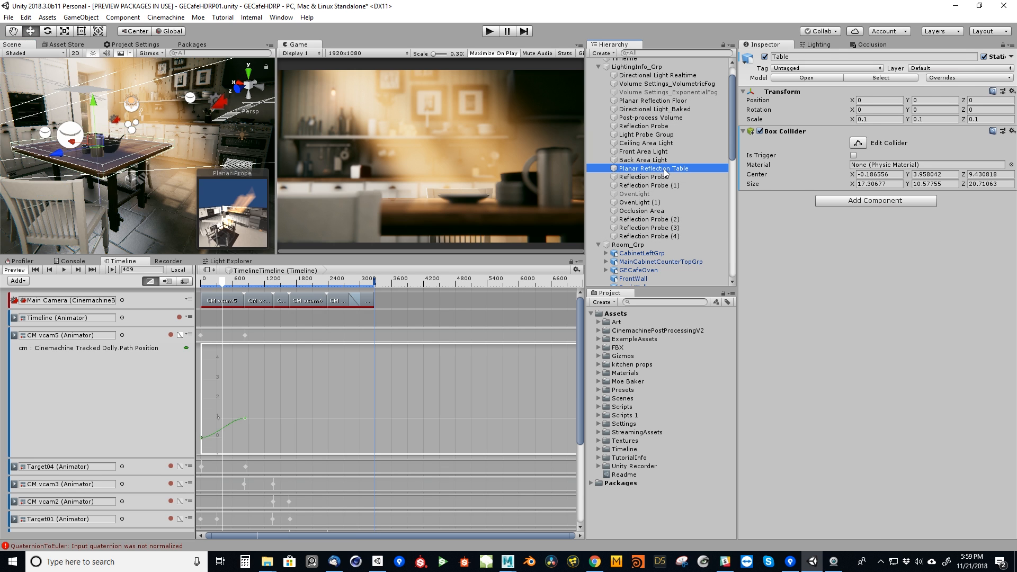
key(f)
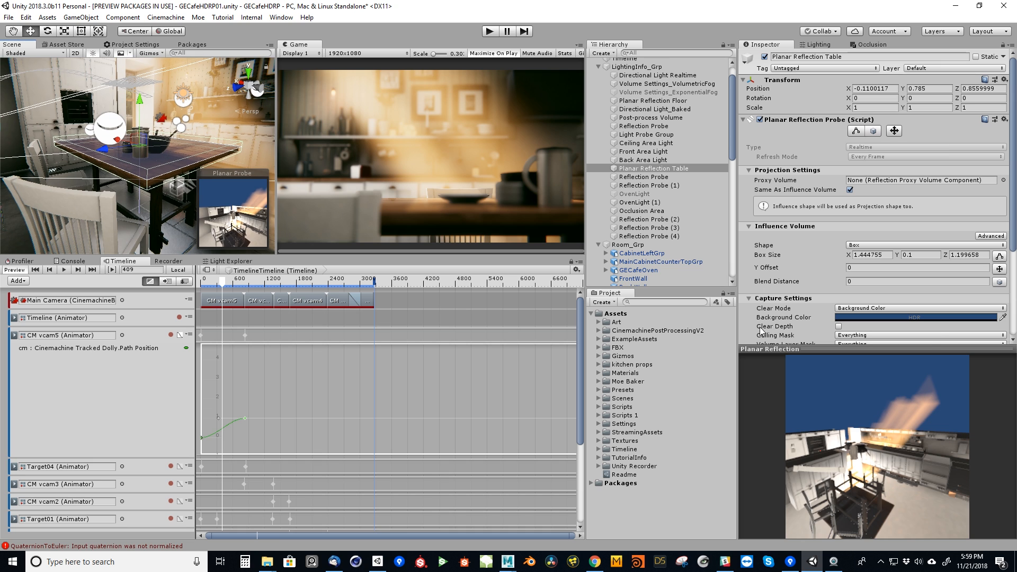
scroll(897, 265, down, 4)
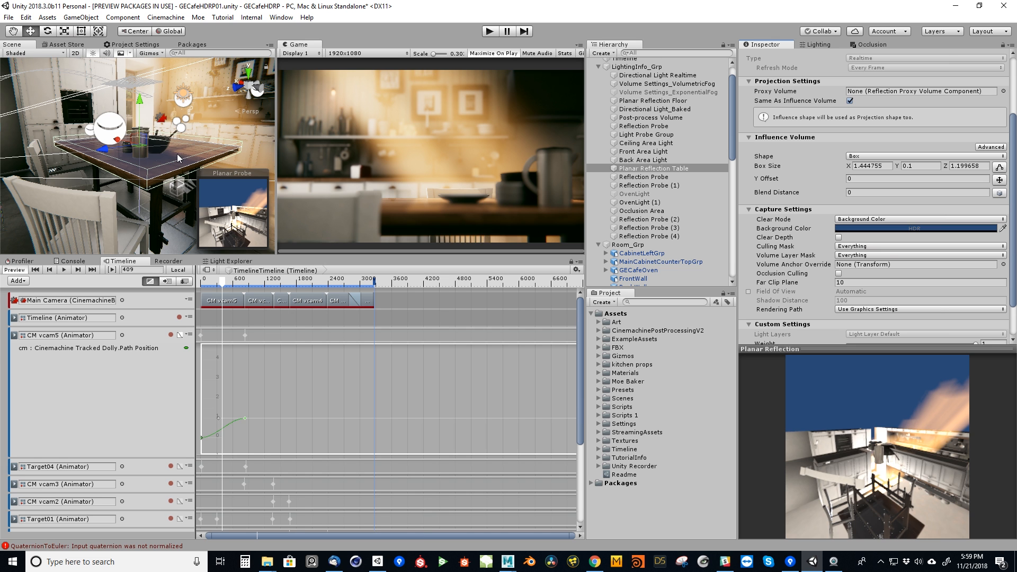
right_drag(198, 163, 249, 164)
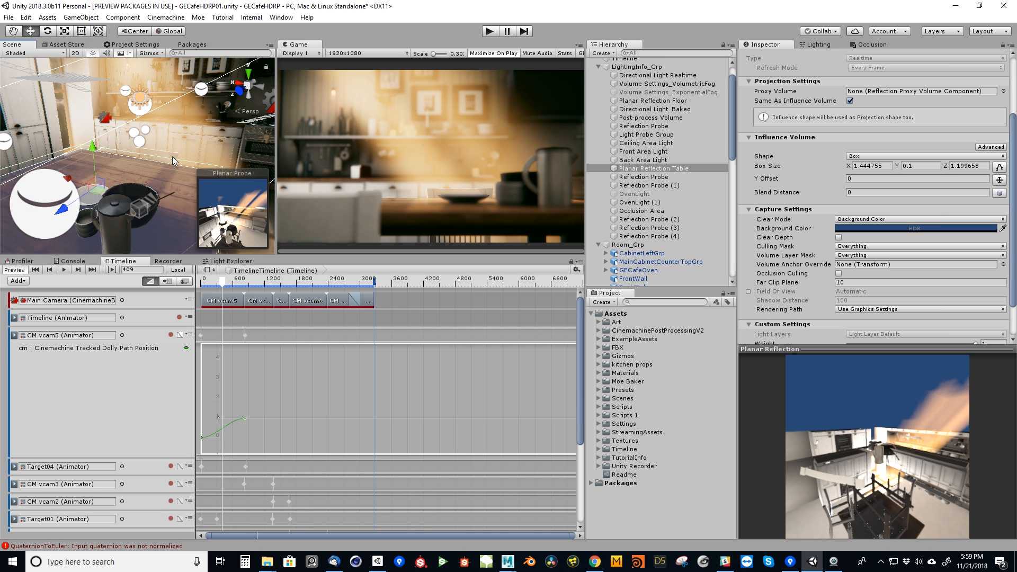
ctrl+click(659, 168)
right_drag(112, 192, 202, 164)
key(s)
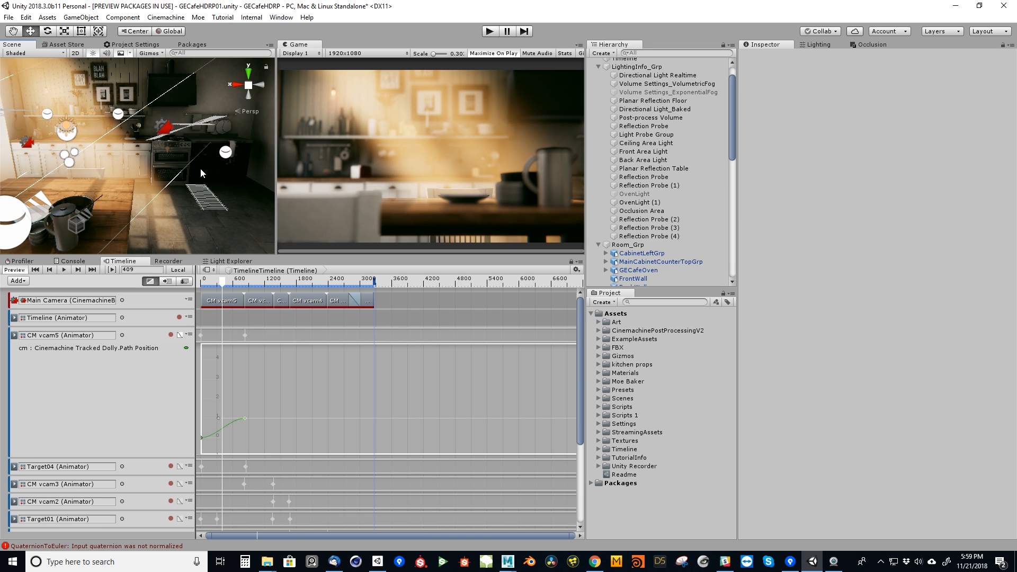
Review the High Definition RP package details and the rest of the package list, and return to the Scene view of the kitchen.
click(191, 45)
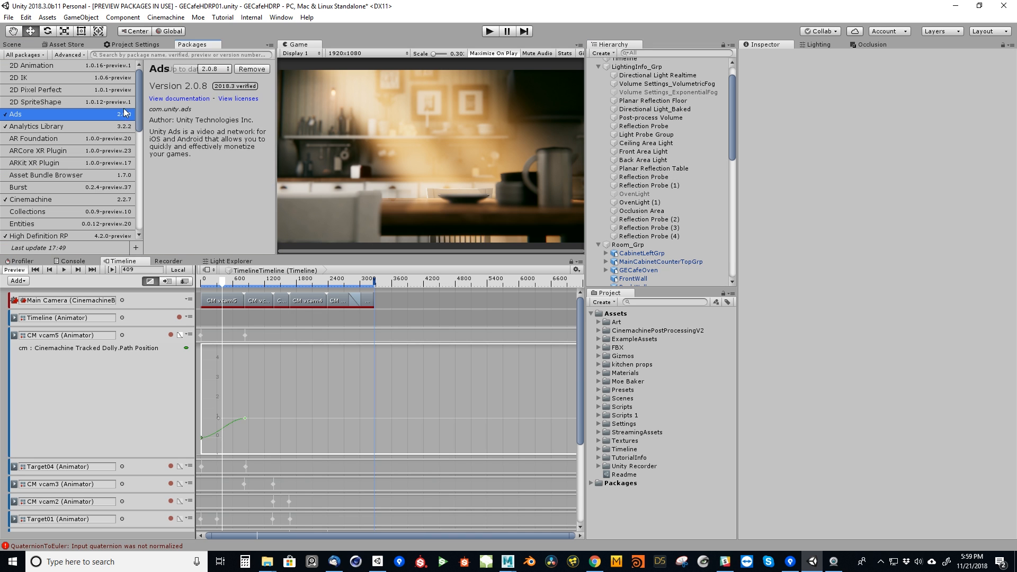
scroll(85, 157, down, 5)
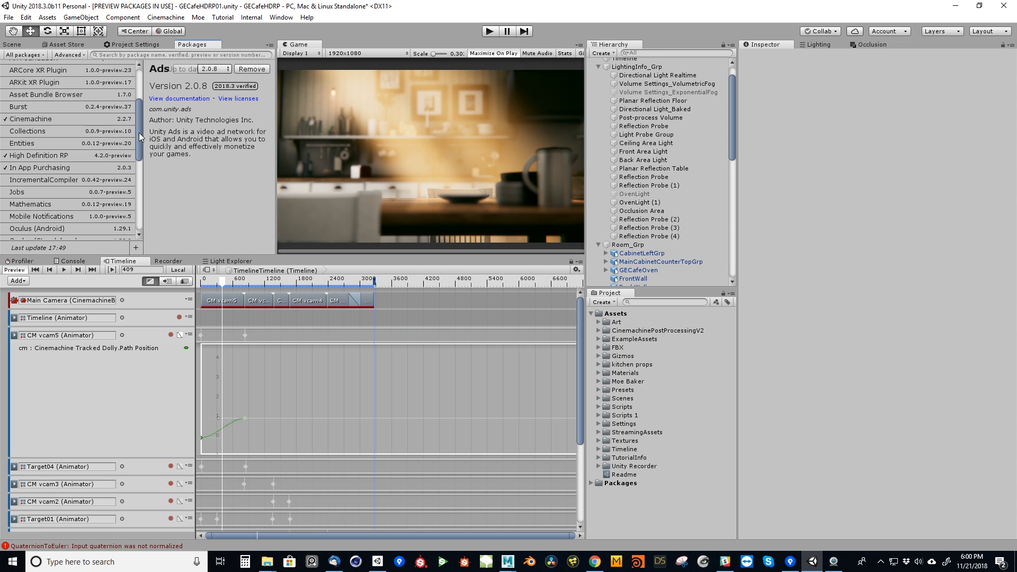
click(84, 157)
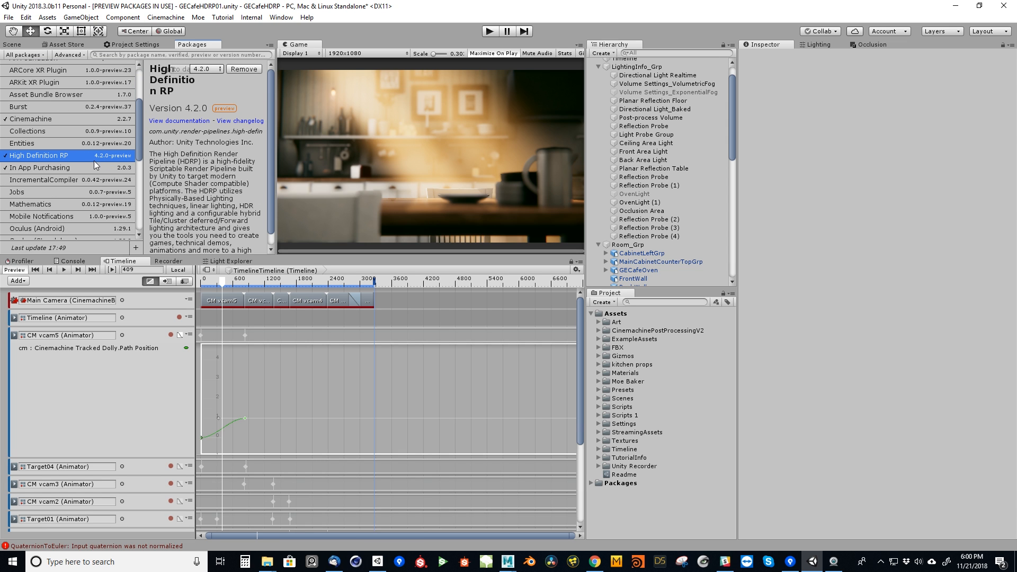
drag(138, 144, 146, 193)
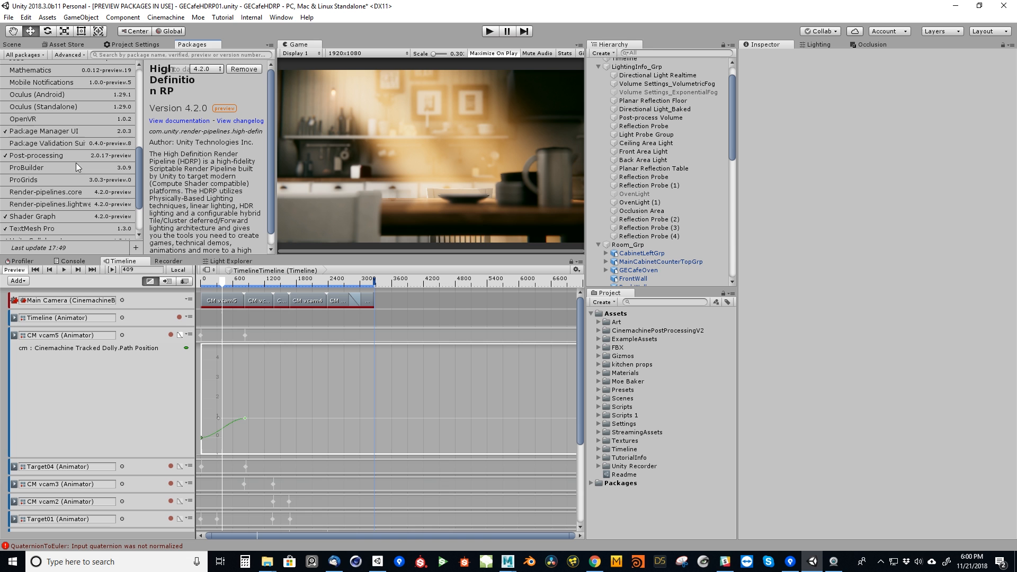
click(11, 47)
alt+drag(177, 166, 74, 173)
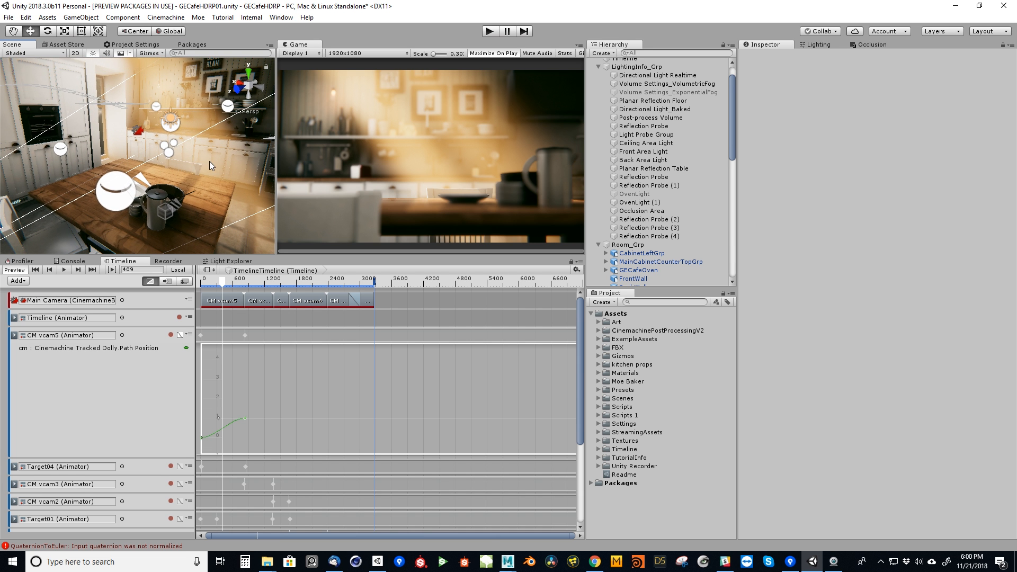